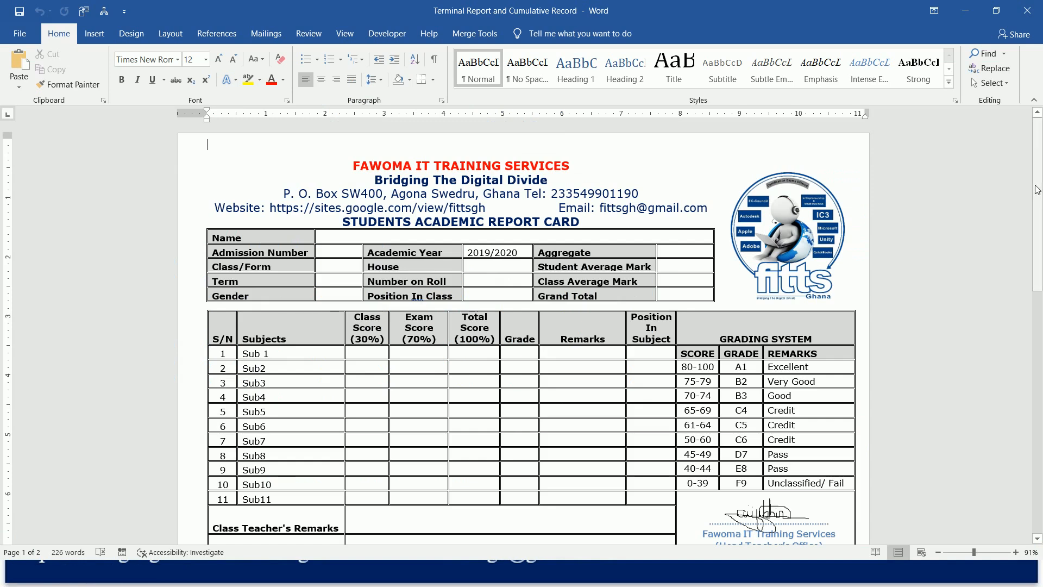
Use the existing Terminal Report System workbook from the Terminal Report From Scratch folder as the mail merge recipient list.
left_click_drag(1036, 187, 1036, 373)
left_click_drag(1039, 334, 1042, 135)
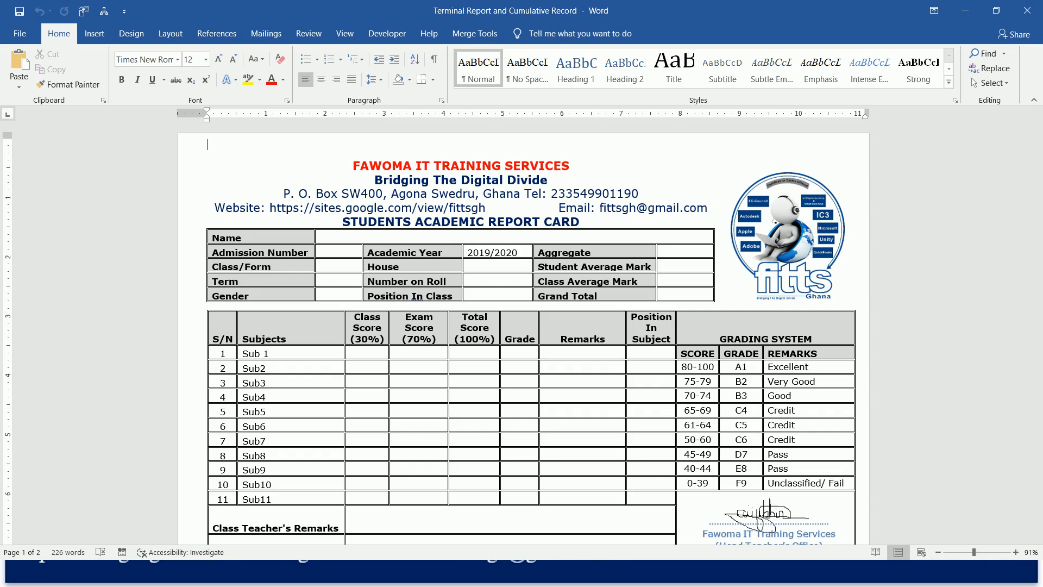
left_click(266, 34)
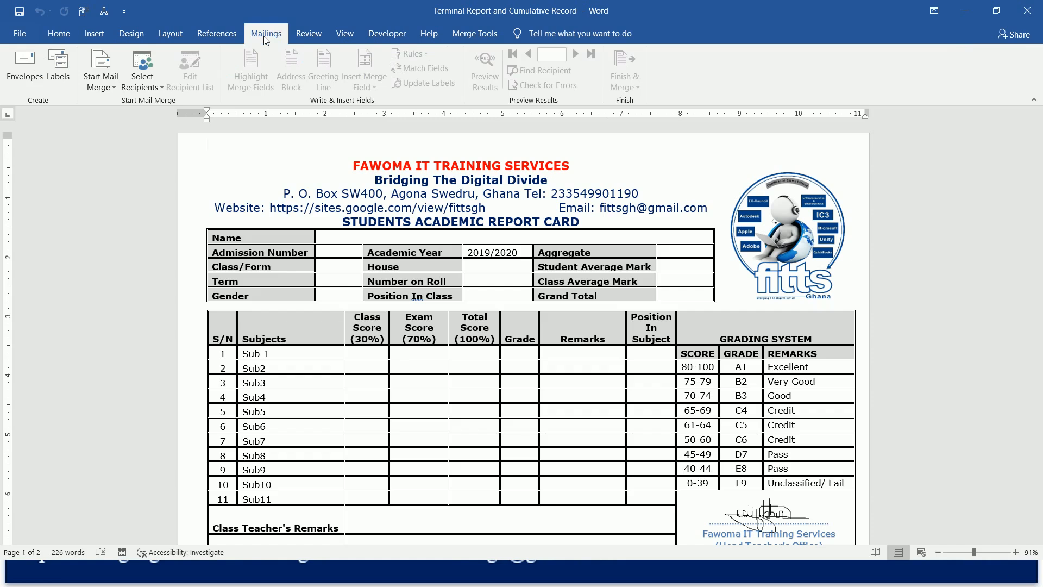
left_click(149, 84)
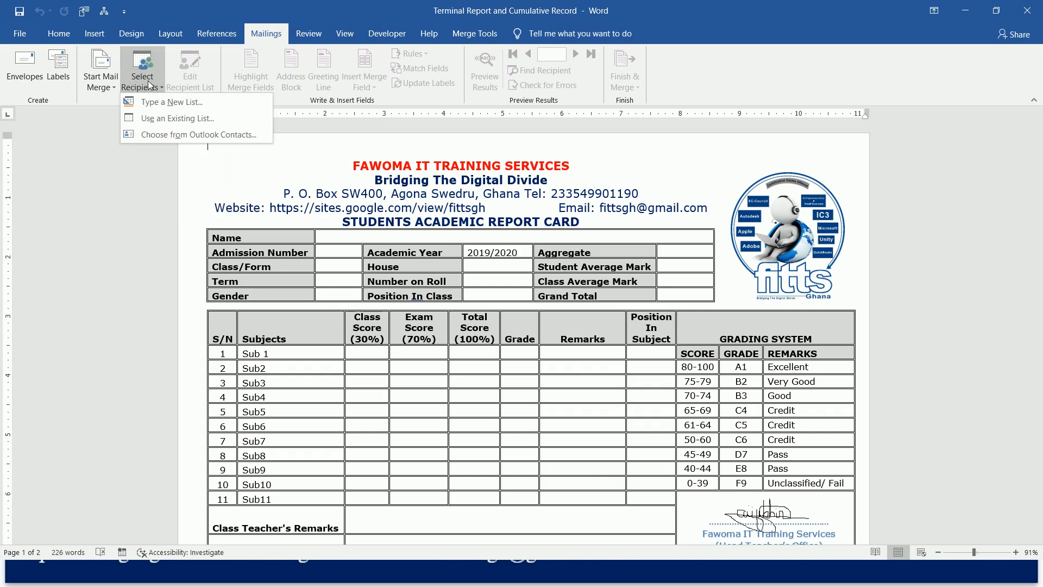
left_click(188, 119)
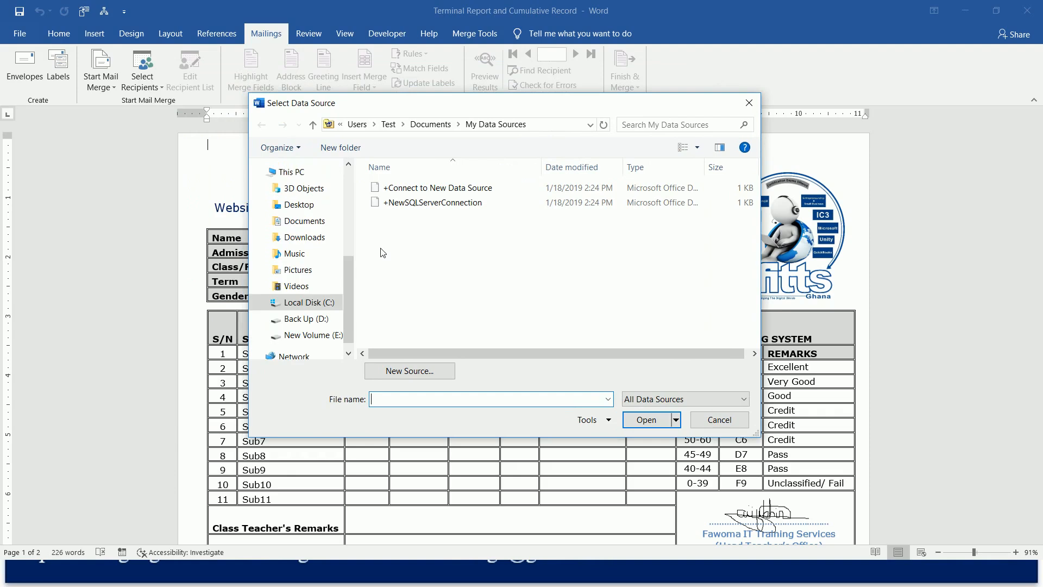
left_click(320, 227)
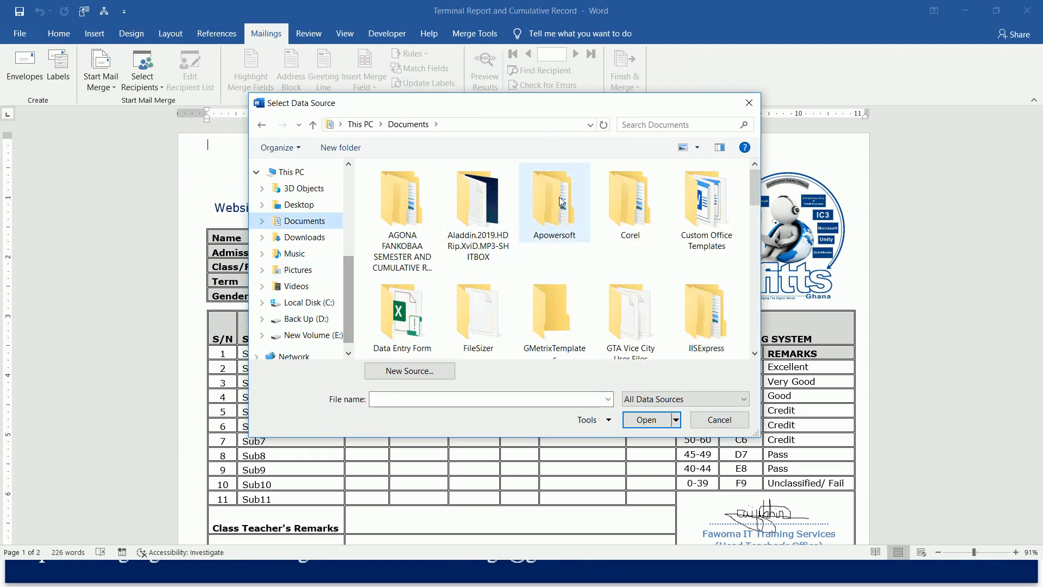
double_click(562, 201)
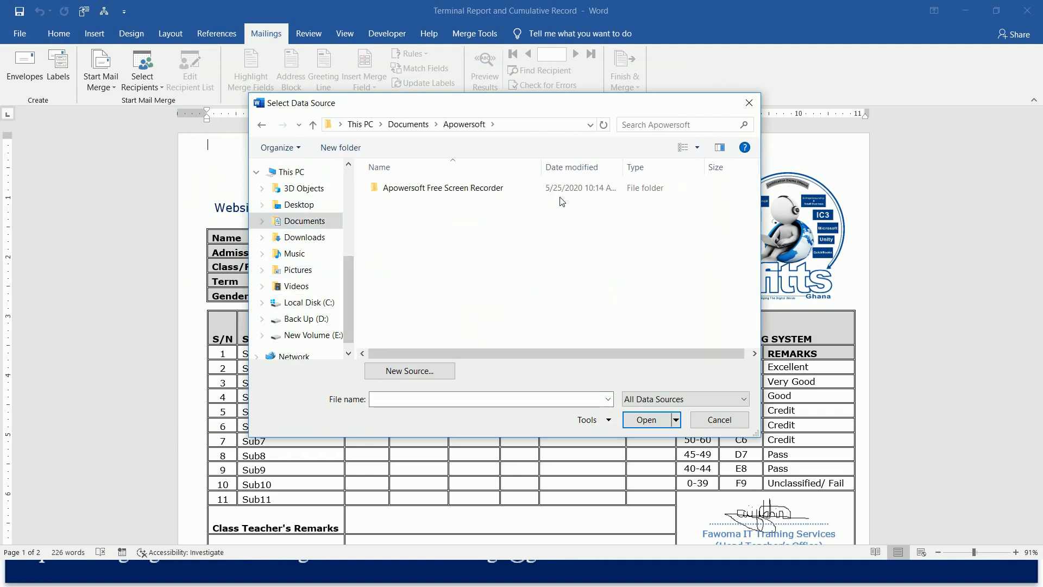
double_click(492, 188)
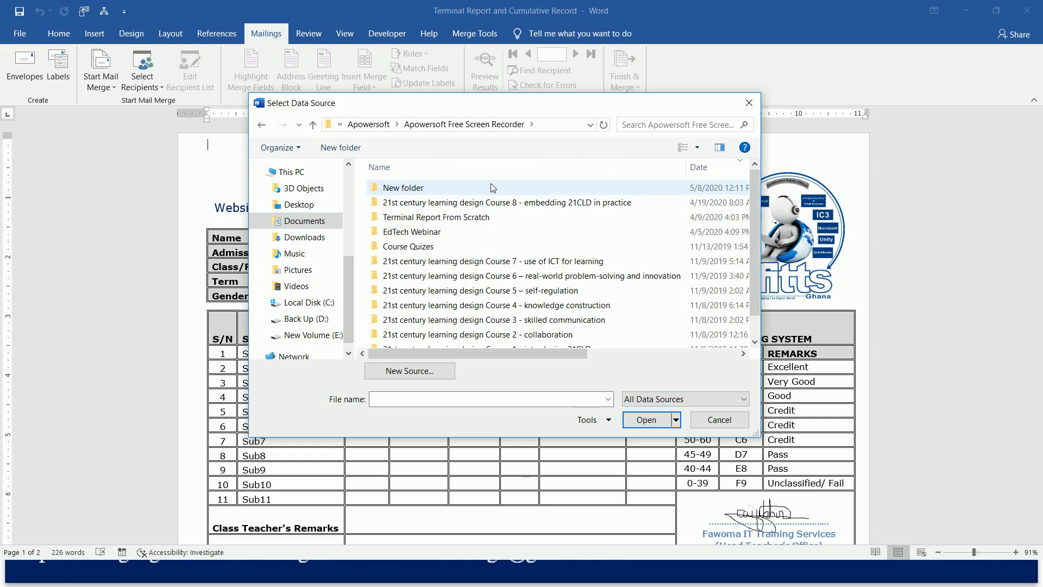
double_click(476, 217)
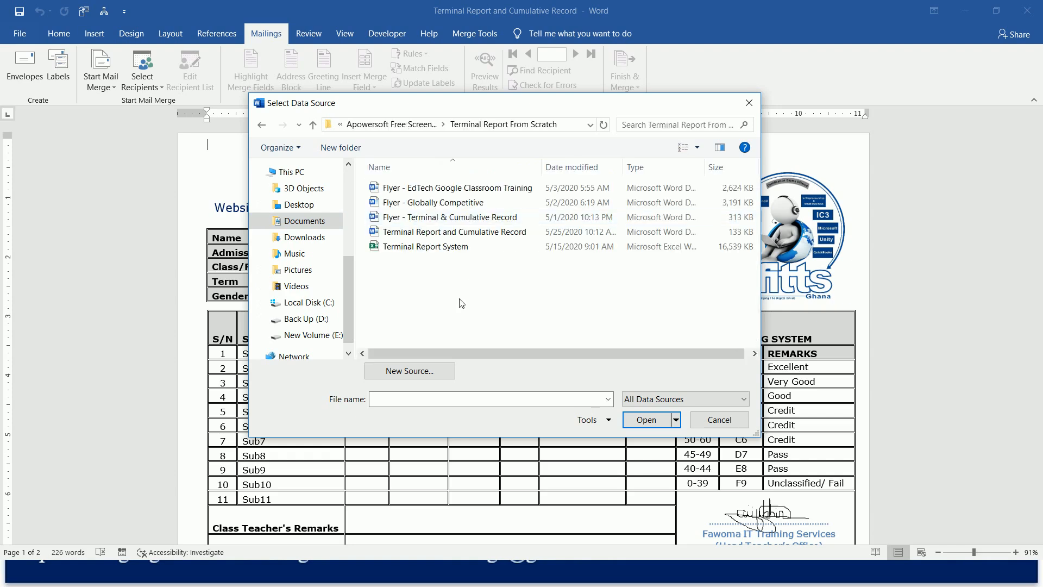
left_click(454, 250)
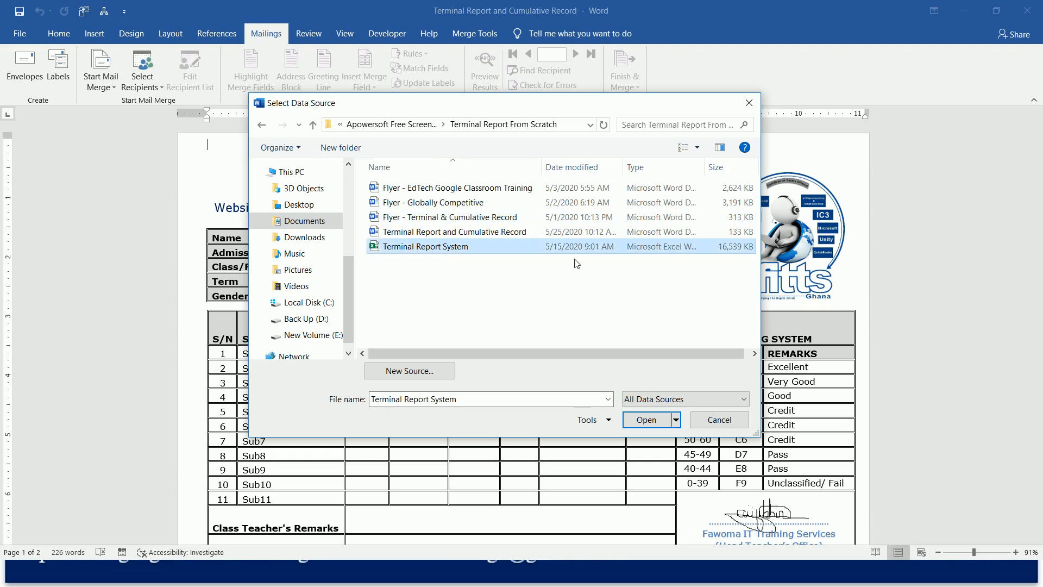
left_click(646, 420)
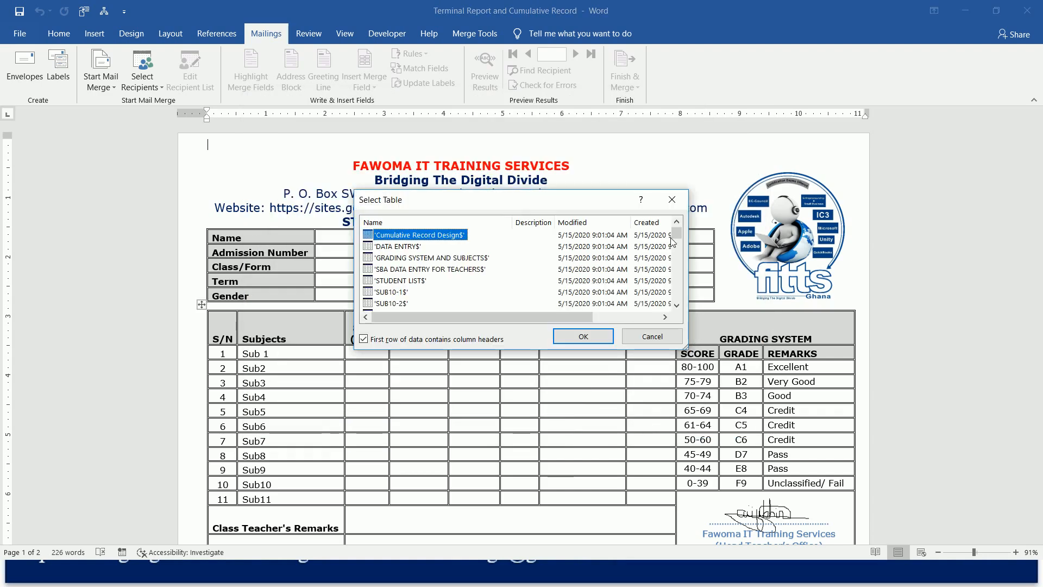
Choose the TR1$ sheet as the recipient table, with the first row treated as column headers.
left_click_drag(674, 234, 676, 302)
left_click(677, 217)
left_click(677, 218)
left_click(677, 218)
left_click(677, 218)
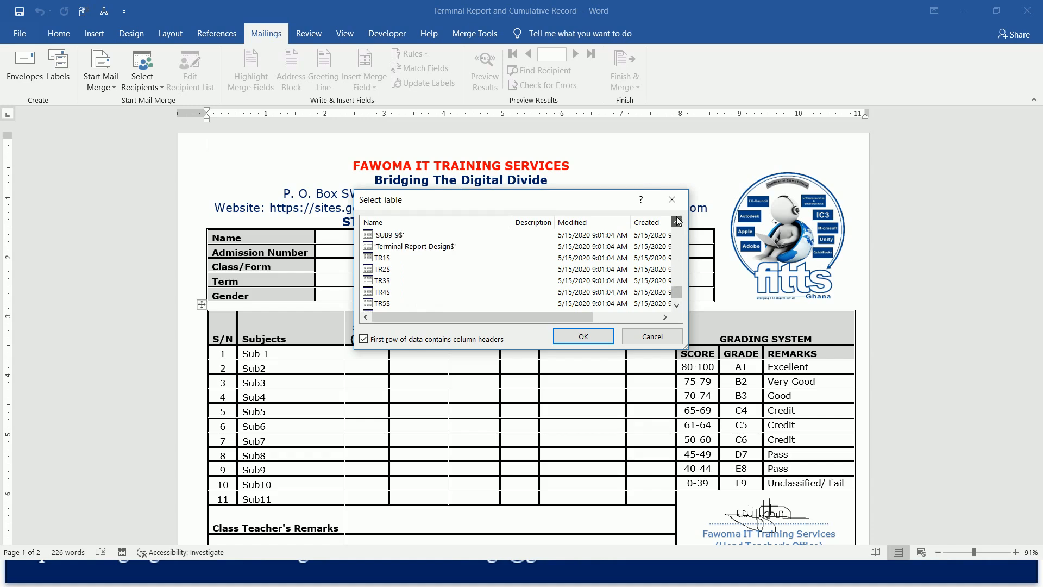
left_click(380, 259)
left_click(580, 338)
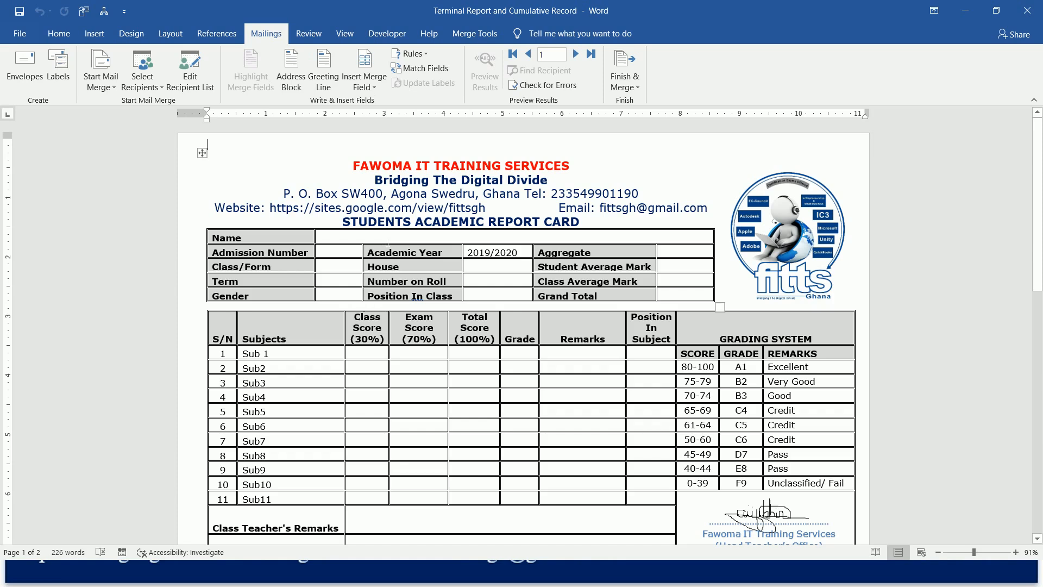
Insert the NAME merge field in the Name cell and the ID merge field in the Admission Number cell.
left_click(389, 240)
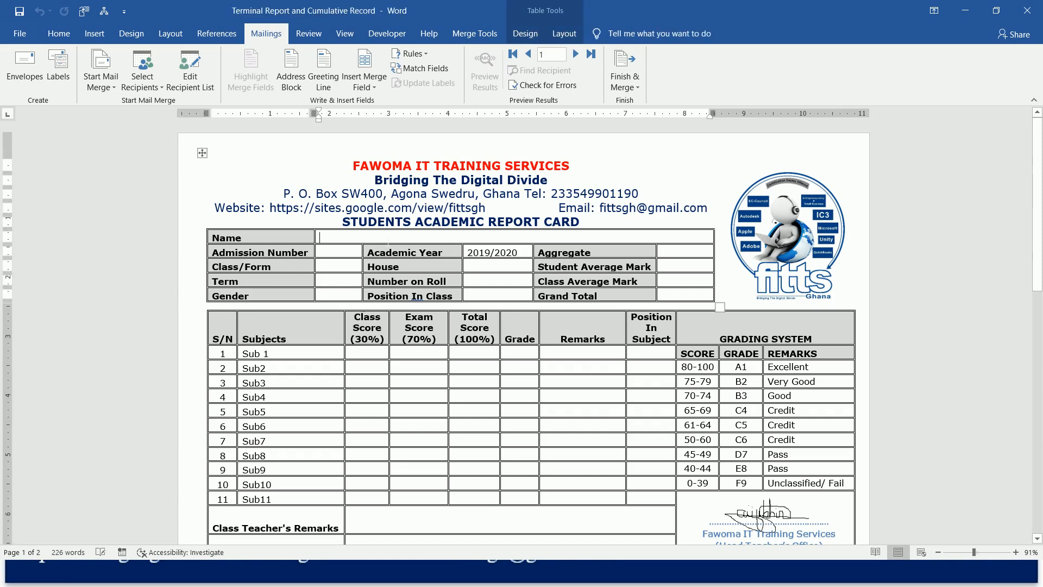
left_click(377, 85)
left_click(377, 119)
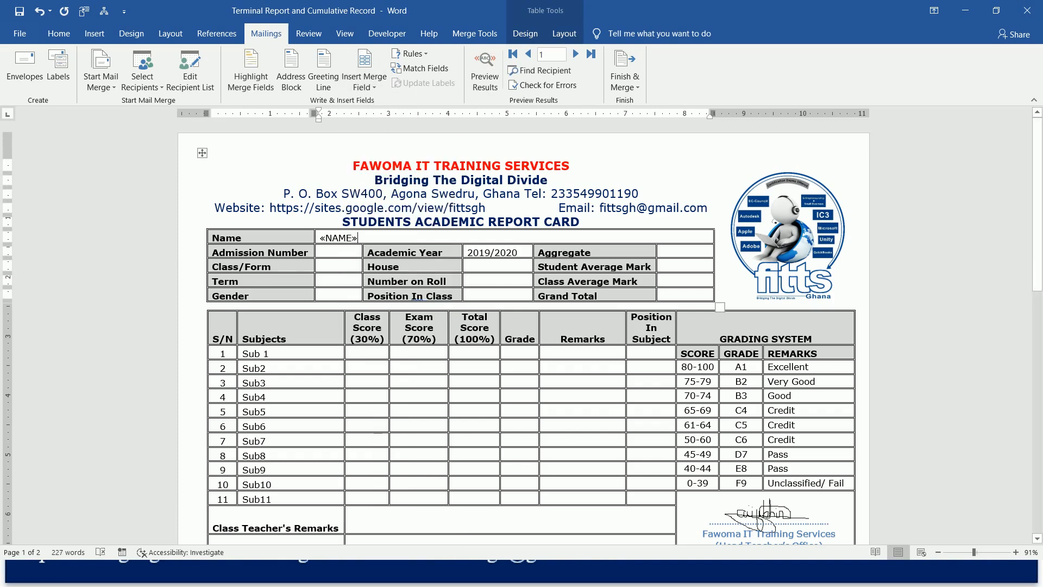
left_click(337, 253)
left_click(374, 82)
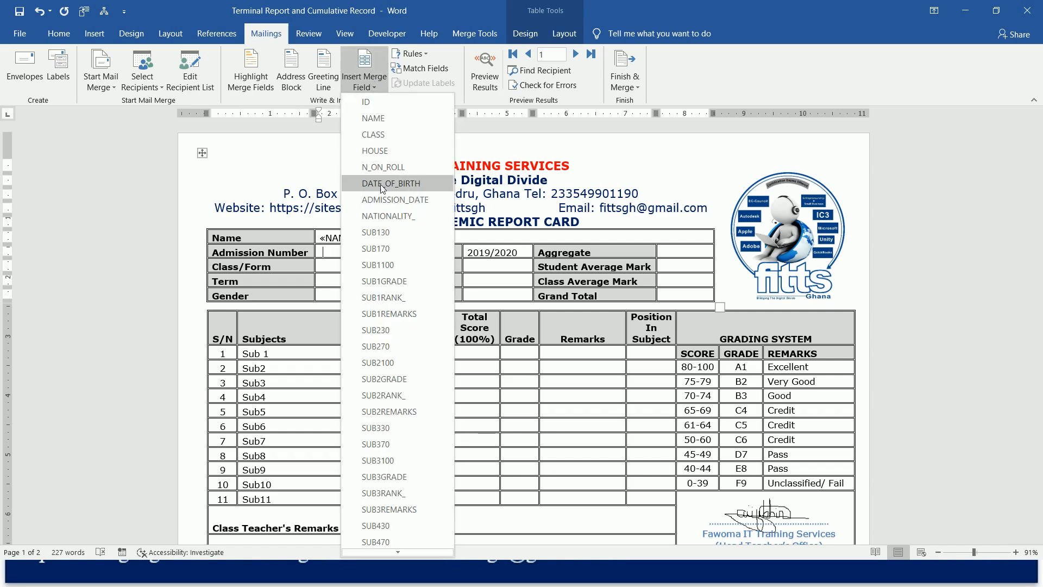
left_click(384, 109)
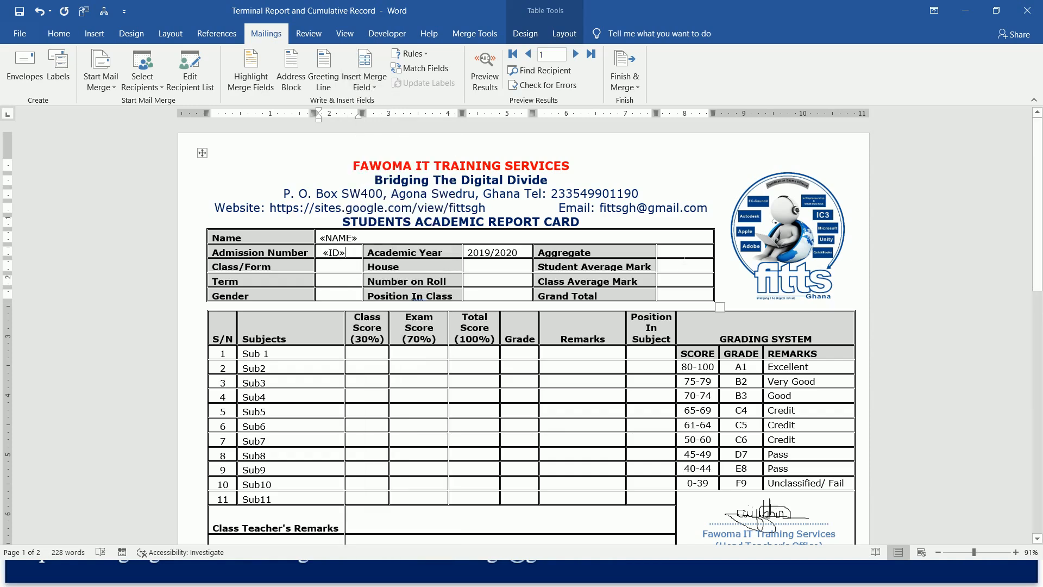
Insert the CLASS merge field in the Class/Form cell and the HOUSE merge field in the House cell.
key("Down")
left_click(372, 87)
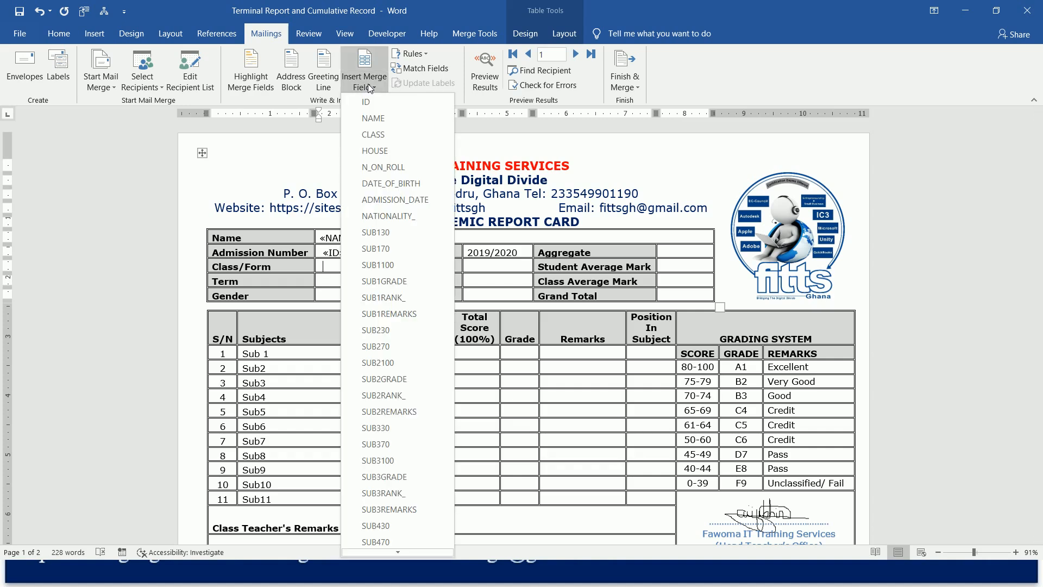
left_click(376, 133)
left_click(490, 267)
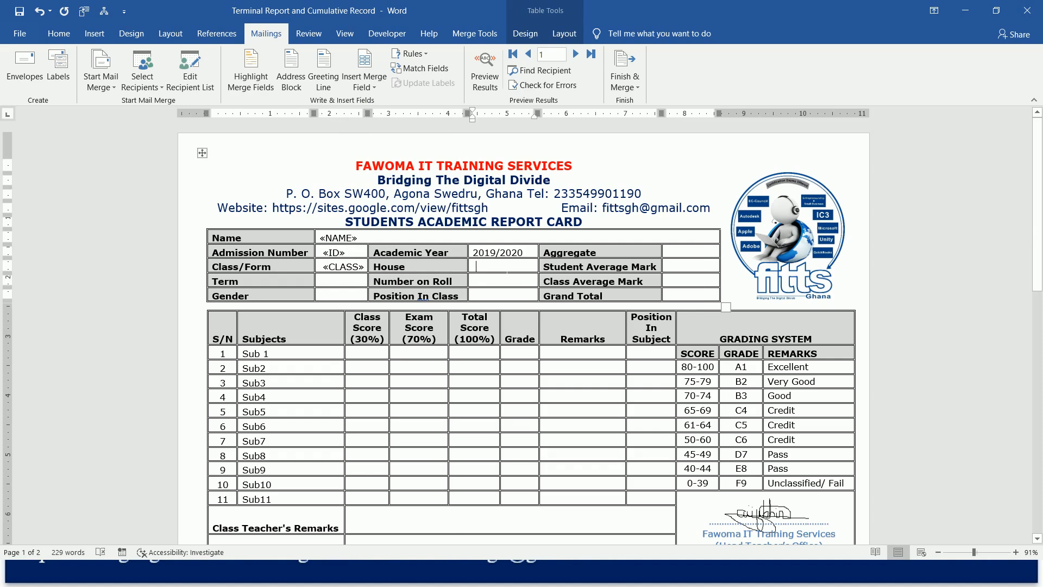
left_click(379, 86)
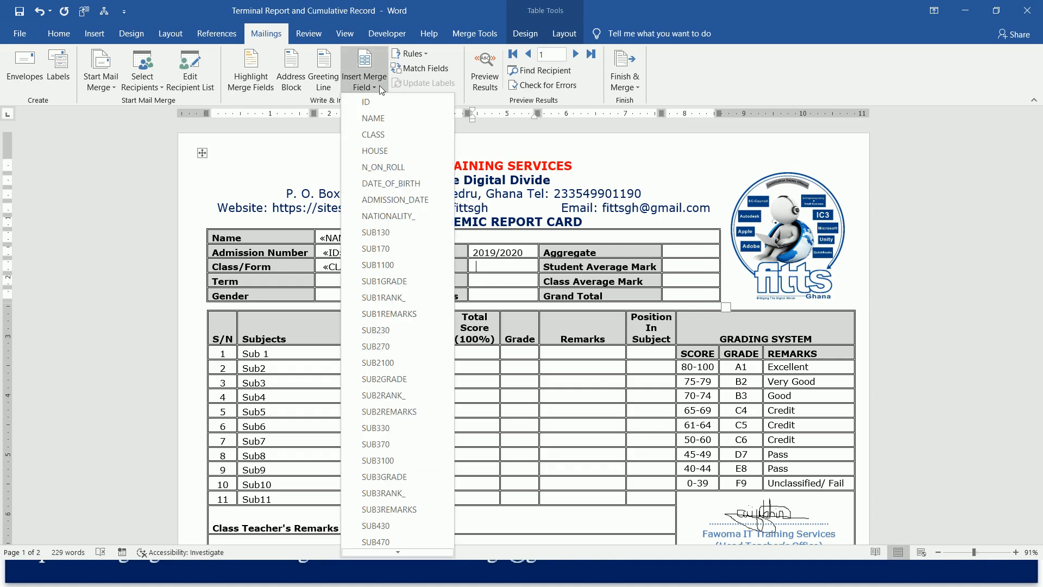
left_click(386, 151)
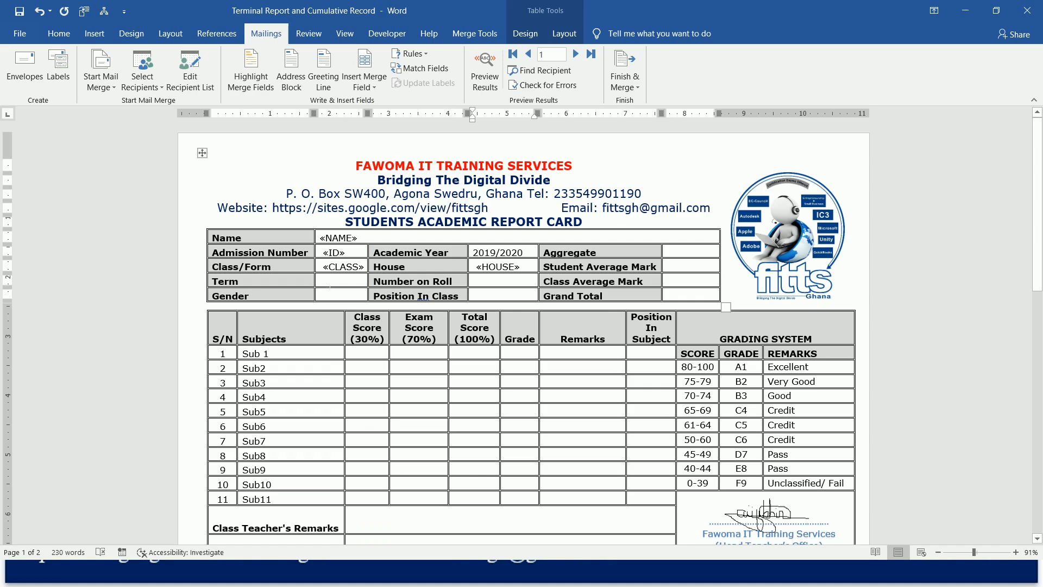
Insert the N_ON_ROLL merge field in the Number on Roll cell.
left_click(336, 287)
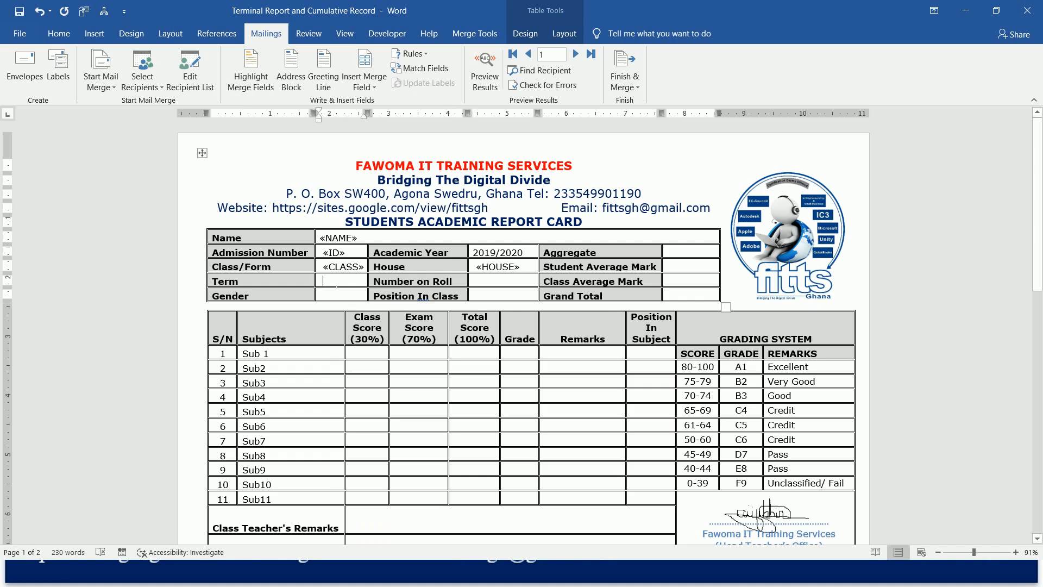
left_click(373, 83)
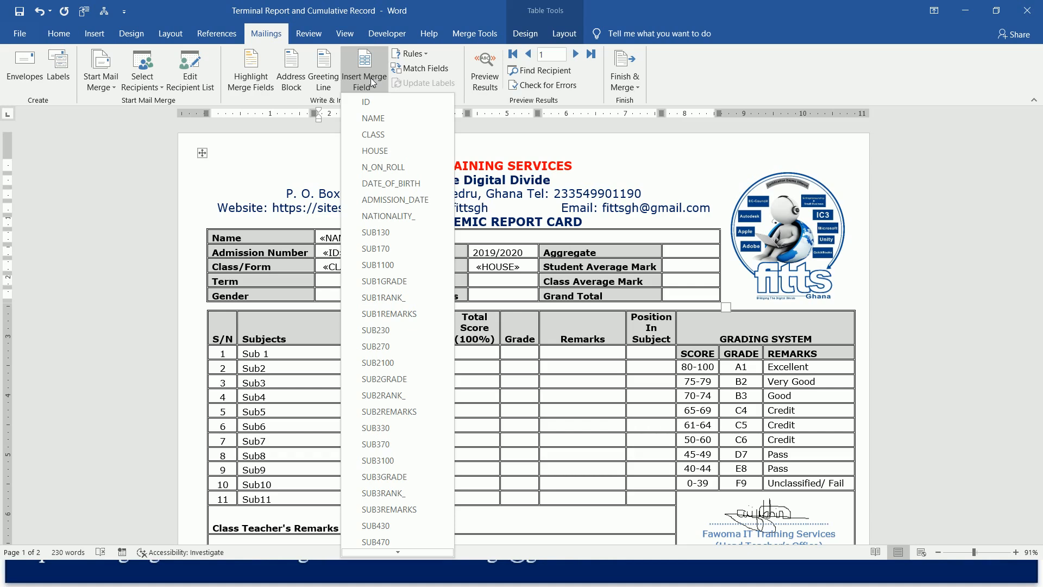
left_click(373, 83)
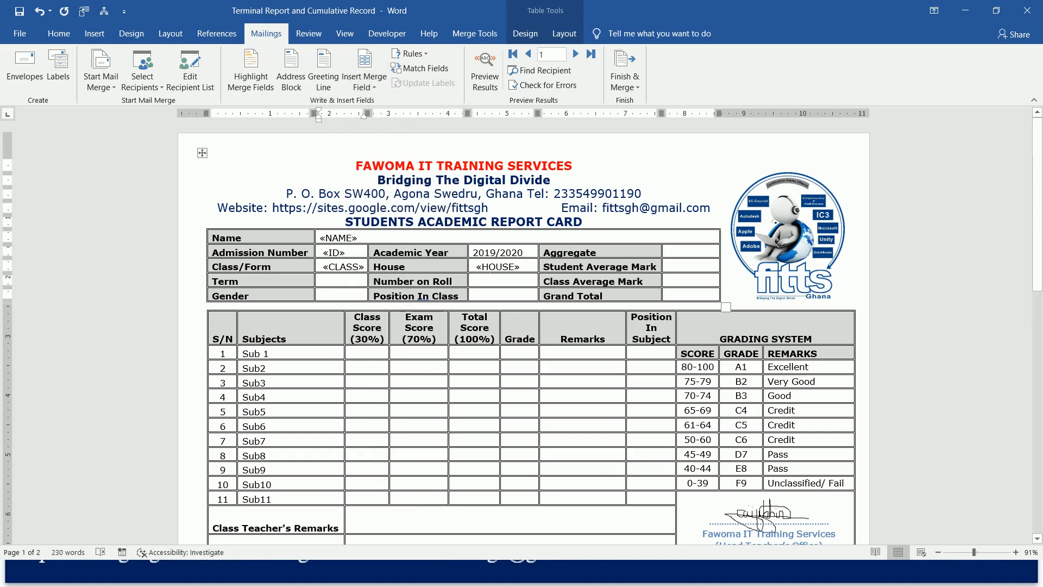
left_click(370, 90)
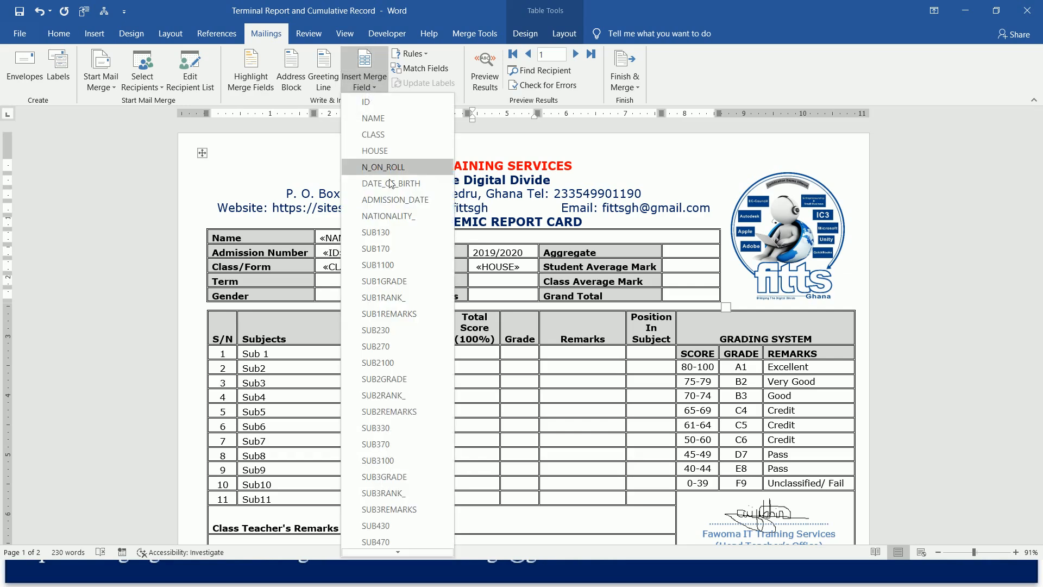
left_click(406, 167)
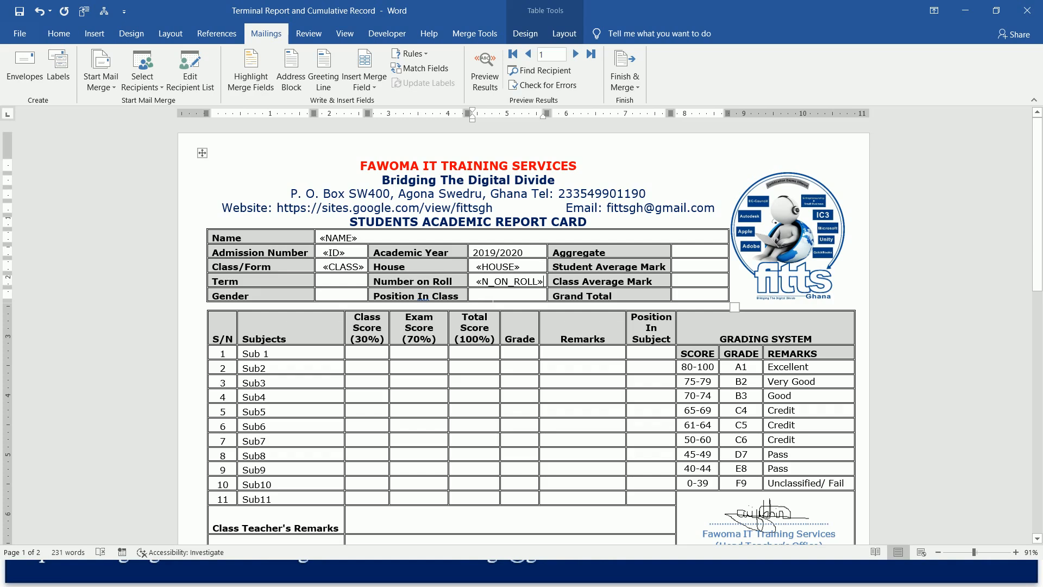
left_click(327, 295)
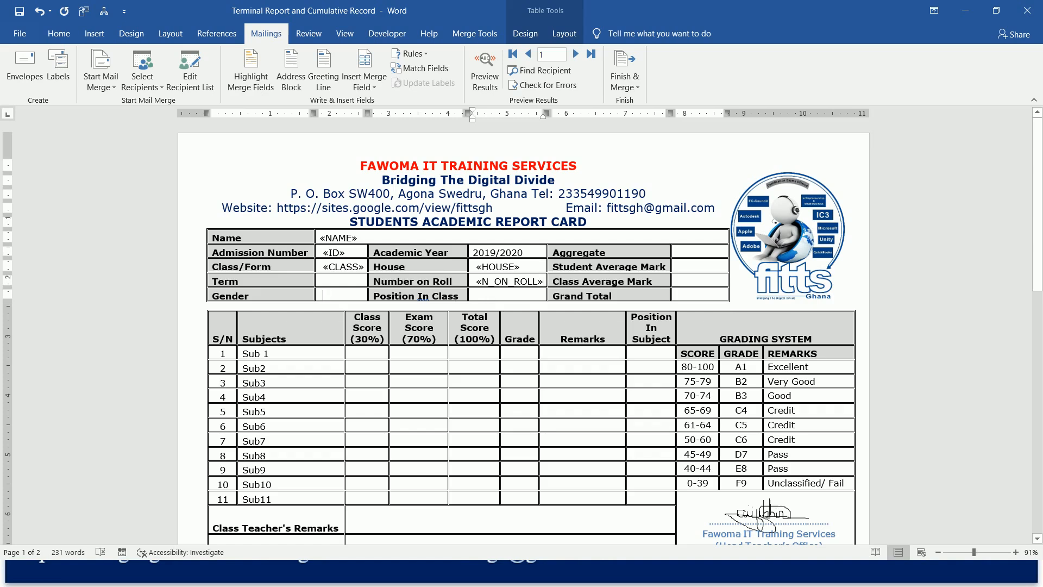
left_click(367, 82)
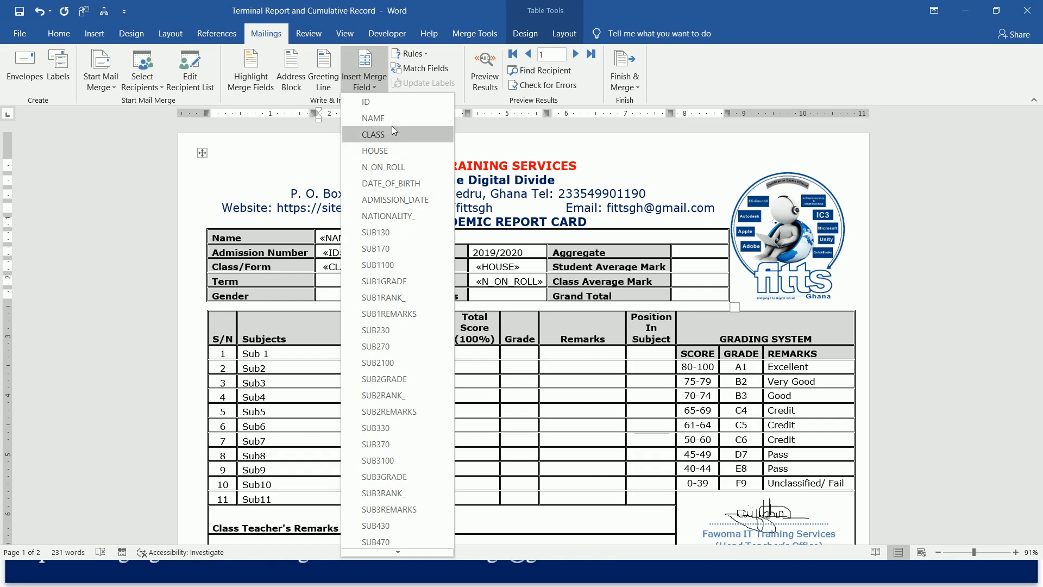
mouse_move(403, 554)
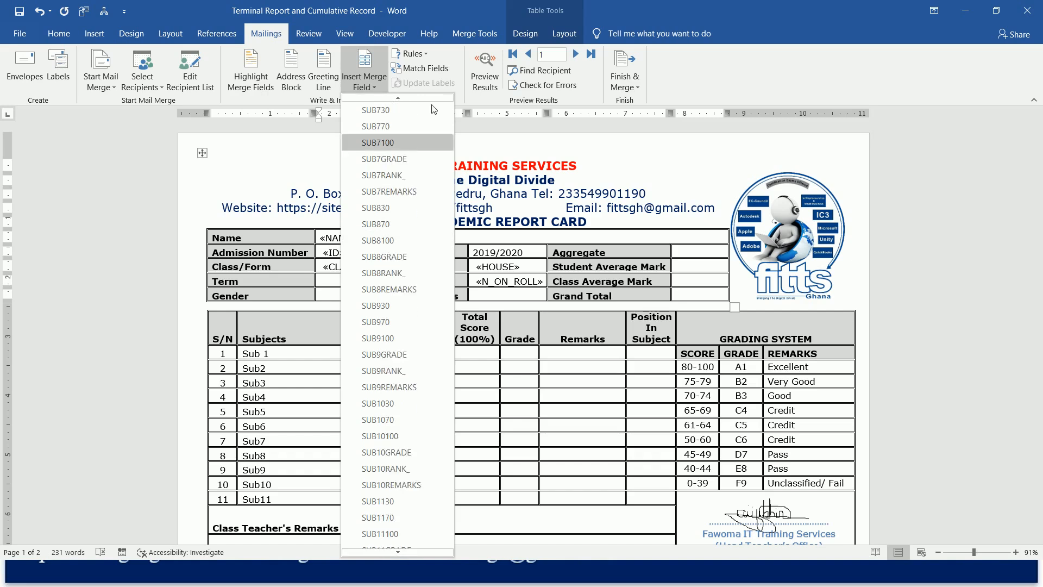
mouse_move(425, 100)
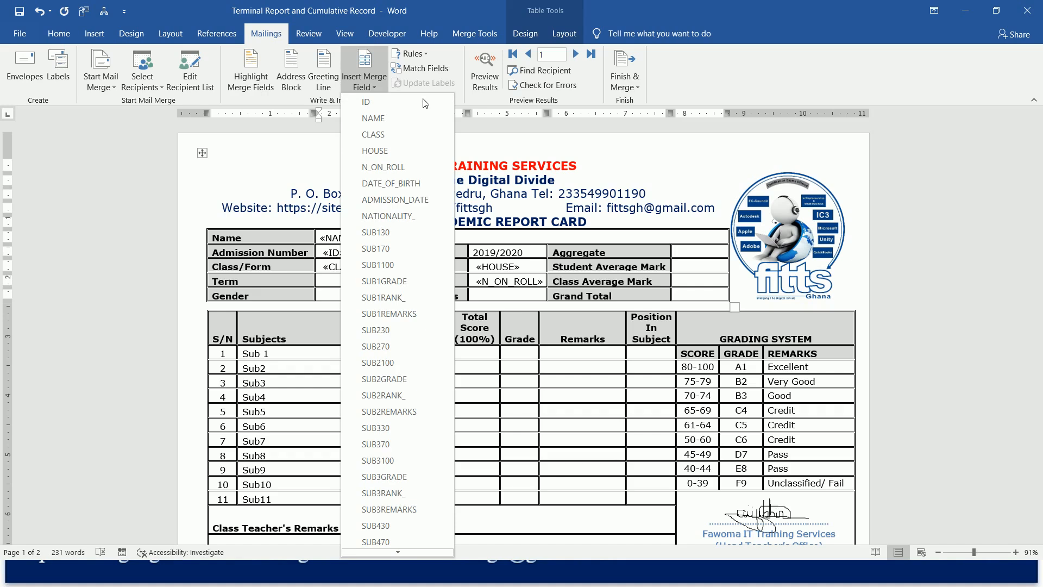
key("Escape")
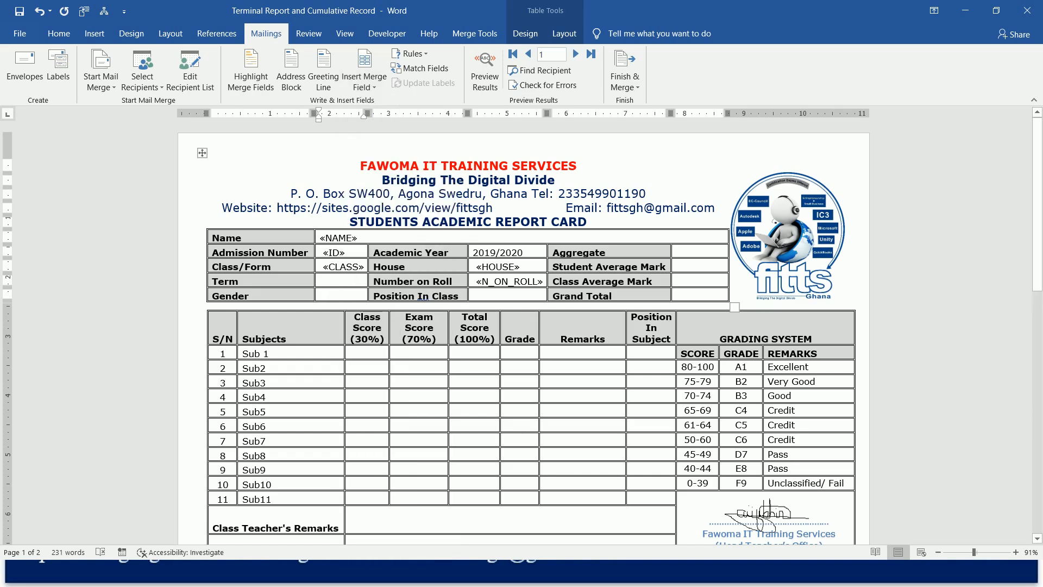
Insert the RANK IN CLASS merge field in the Position In Class cell.
left_click(478, 295)
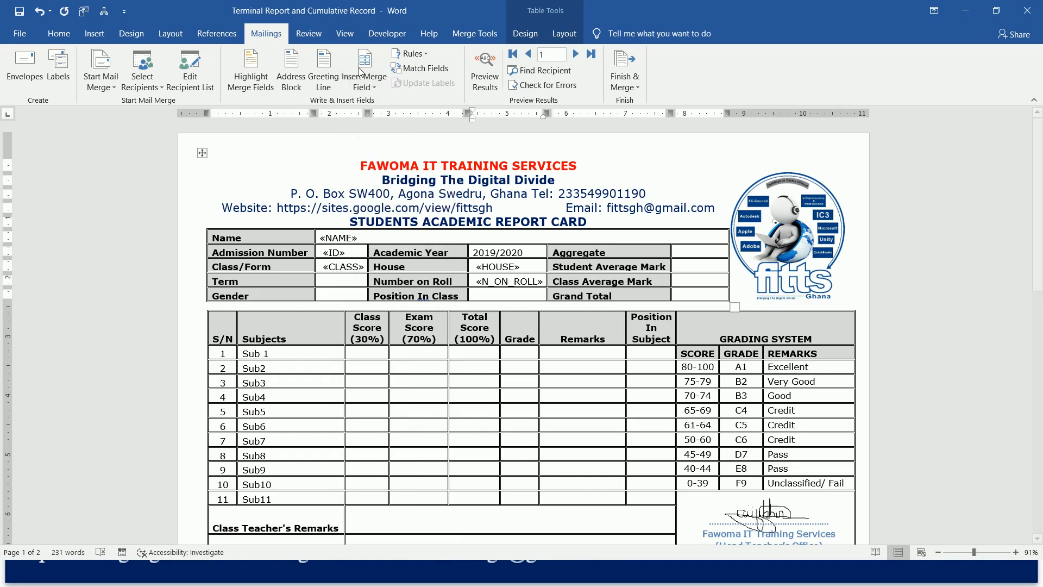
left_click(367, 87)
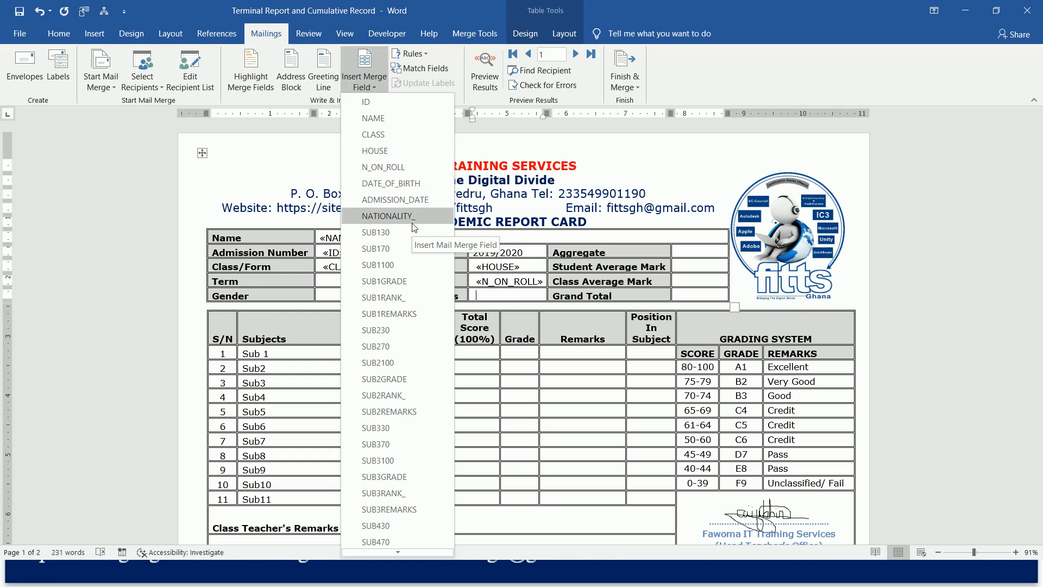
scroll(405, 534, "down", 3)
scroll(405, 556, "down", 3)
left_click(356, 67)
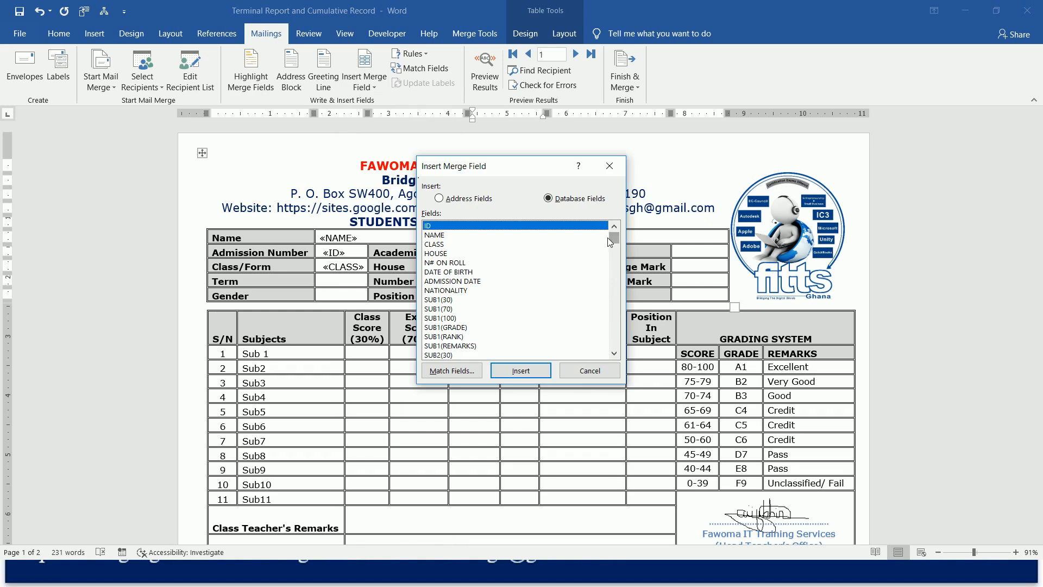
left_click_drag(611, 238, 609, 366)
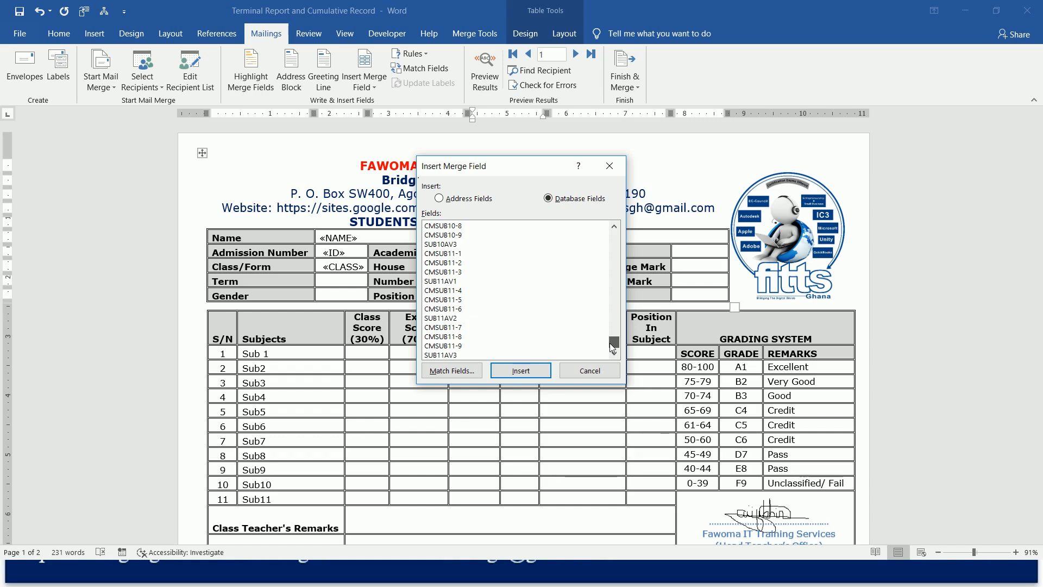
left_click_drag(613, 343, 616, 281)
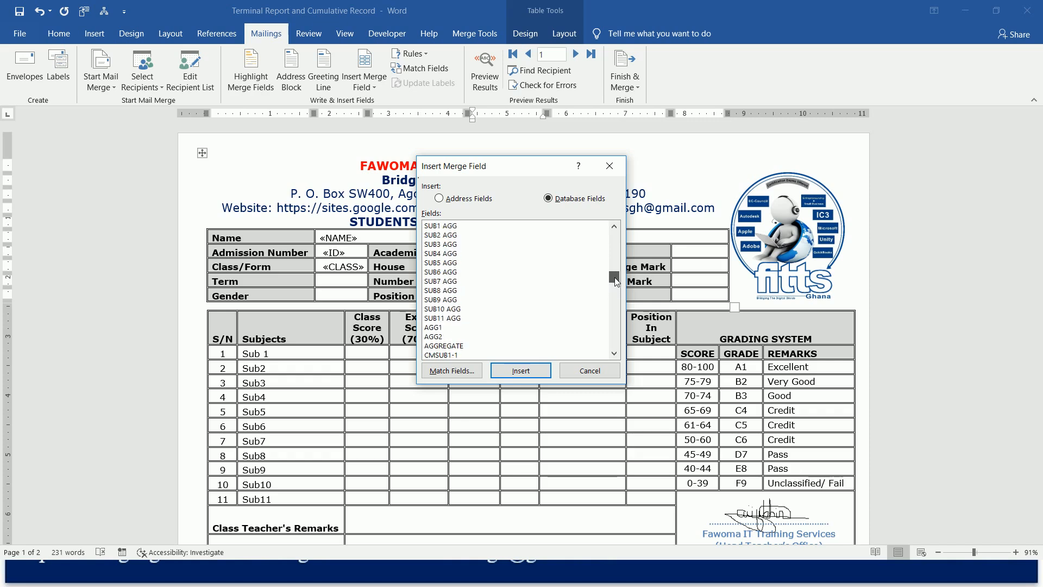
left_click_drag(616, 280, 617, 276)
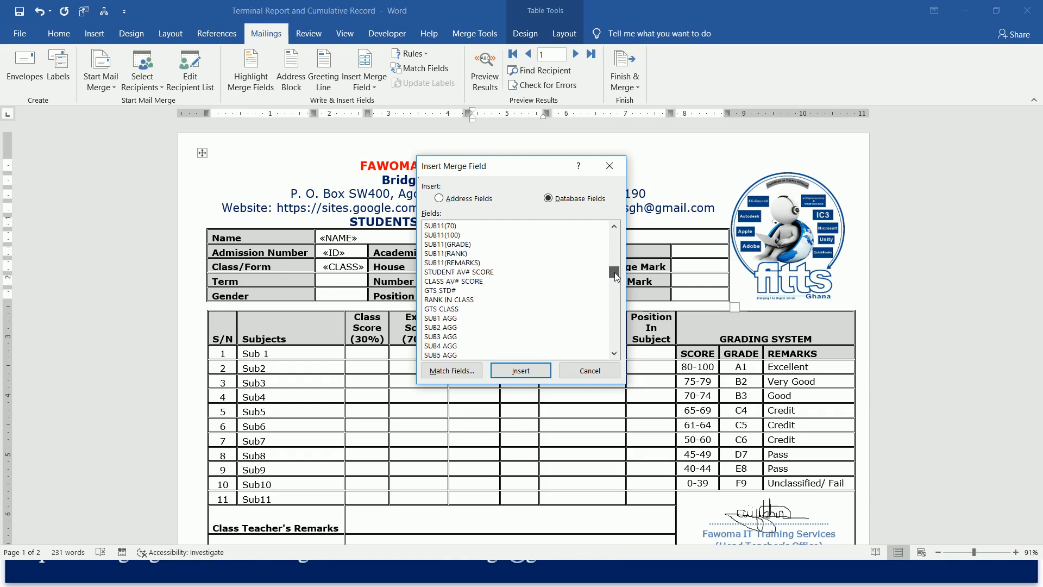
left_click(459, 301)
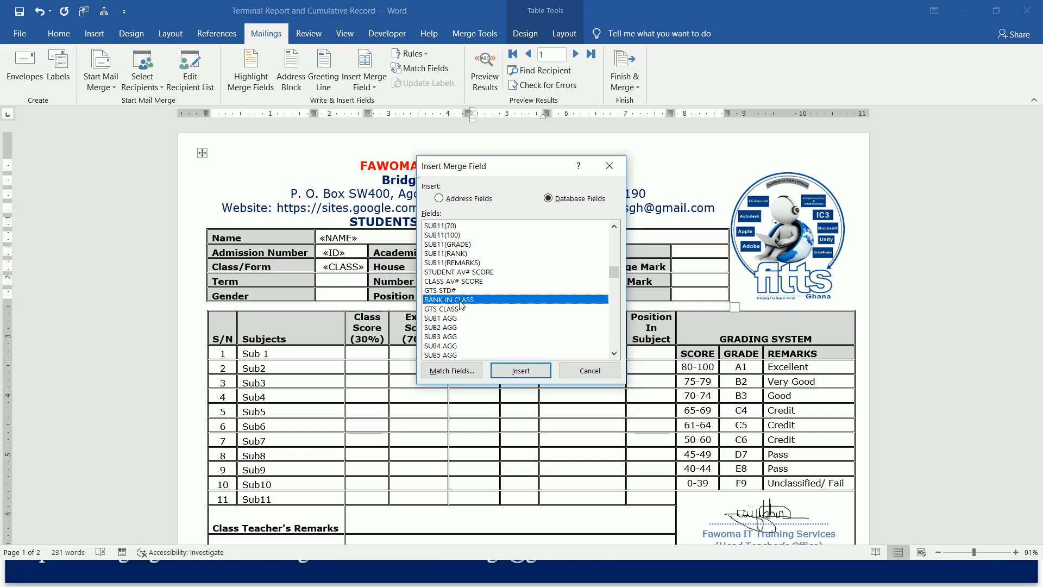
left_click(514, 371)
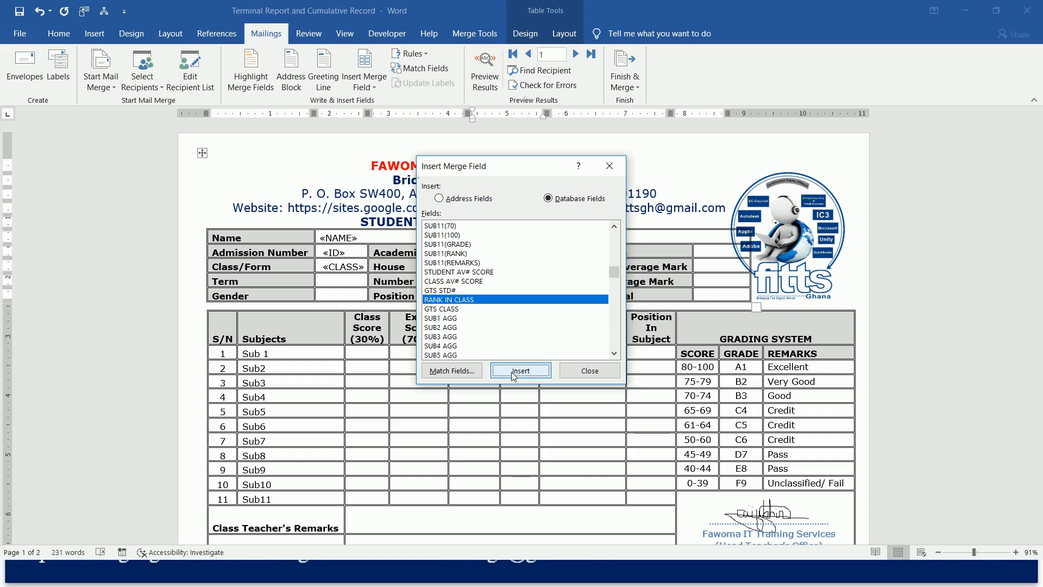
left_click(590, 370)
Insert the GTS STD# merge field in the Grand Total cell.
left_click(719, 296)
left_click(368, 66)
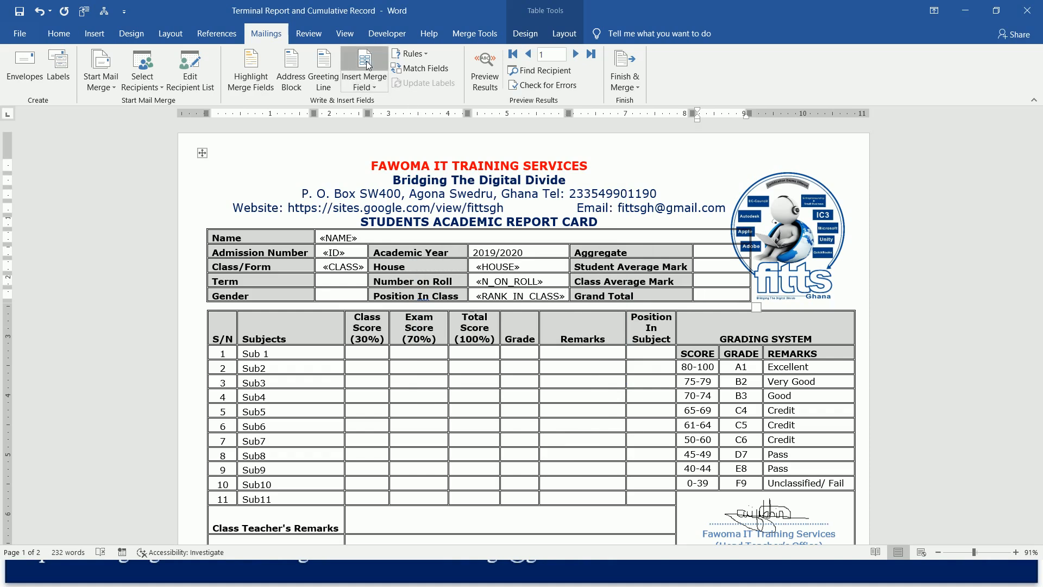
left_click_drag(614, 240, 615, 279)
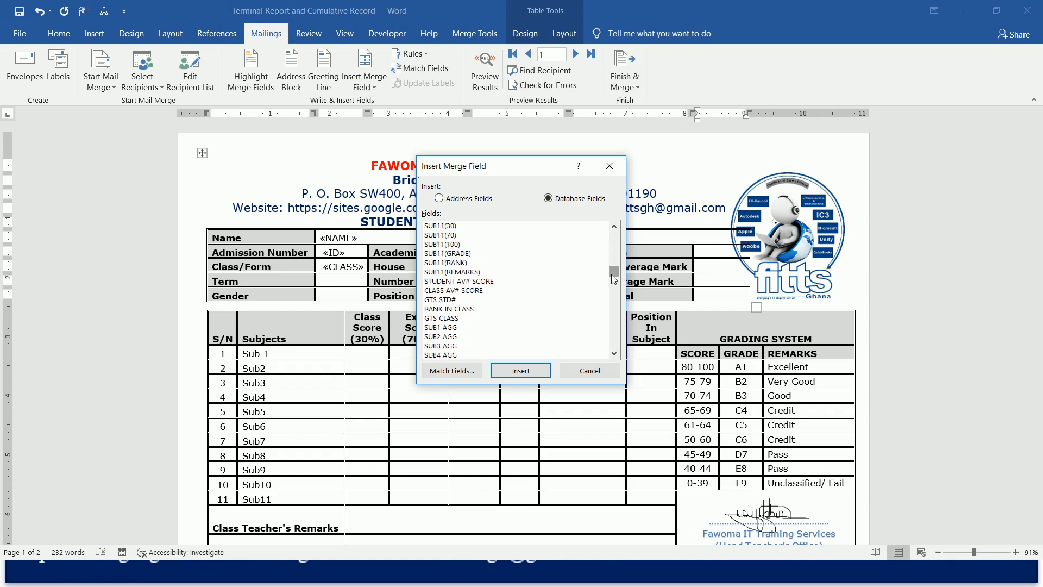
left_click(446, 299)
left_click(519, 373)
left_click(719, 278)
left_click(590, 371)
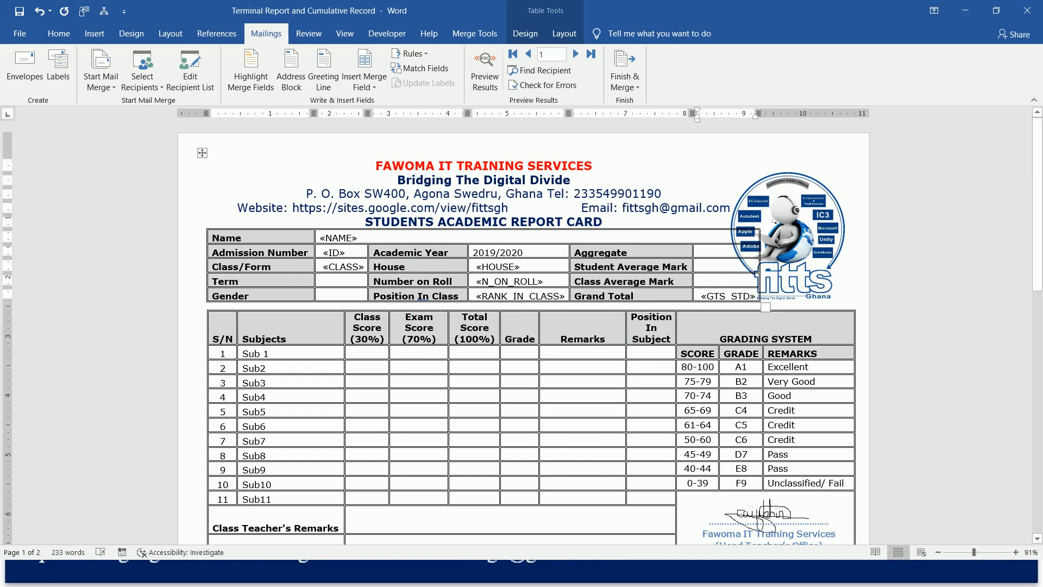
Insert the CLASS AV# SCORE merge field in the Class Average Mark cell.
left_click(372, 60)
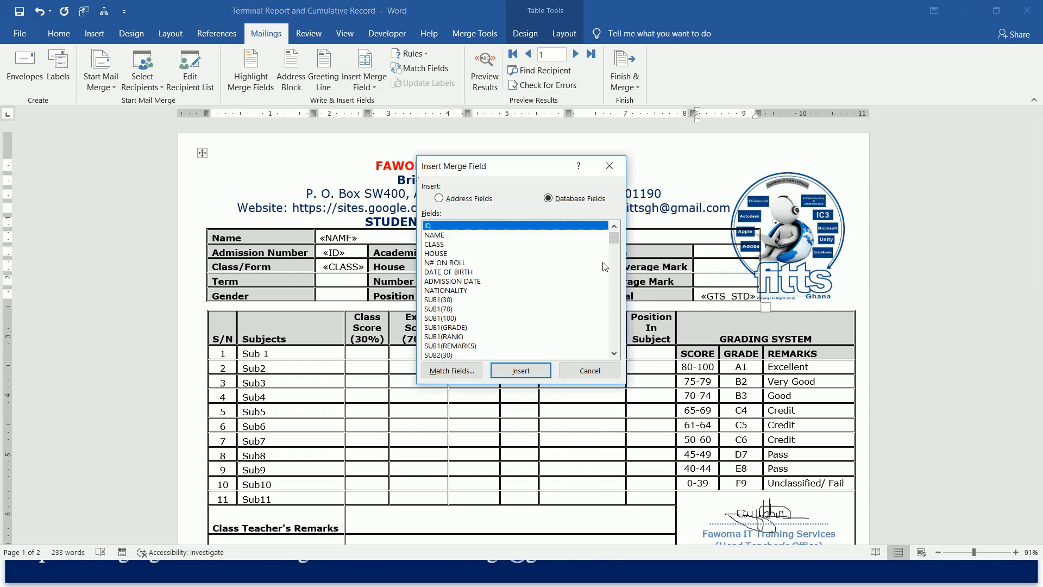
left_click_drag(617, 236, 615, 275)
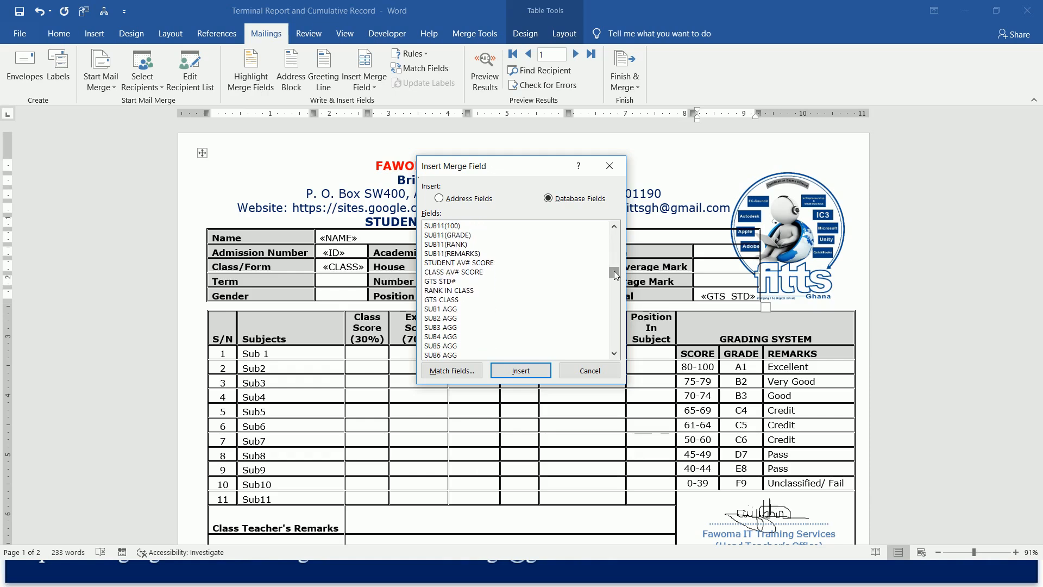
left_click_drag(614, 271, 615, 273)
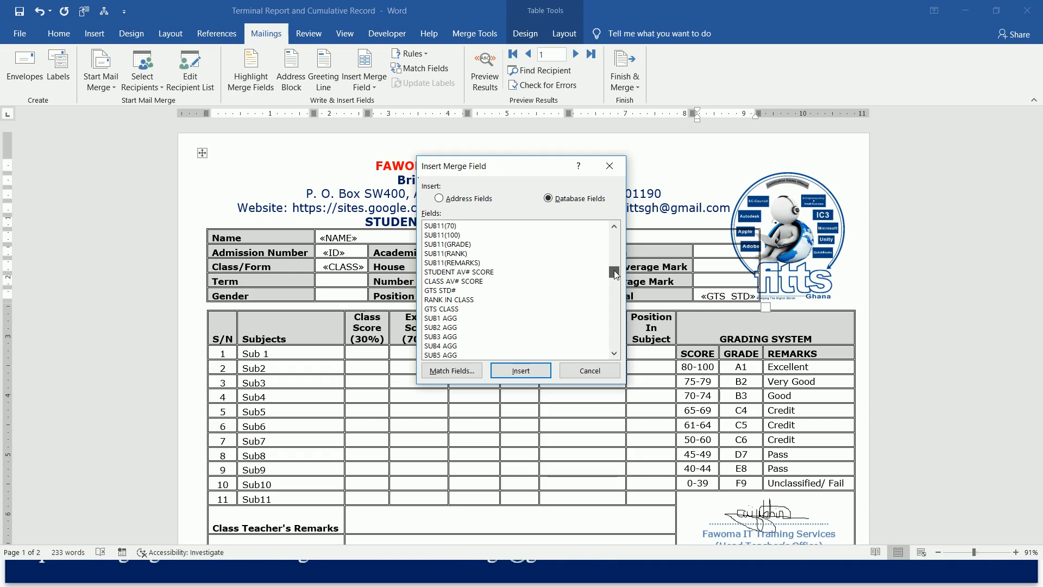
left_click(480, 282)
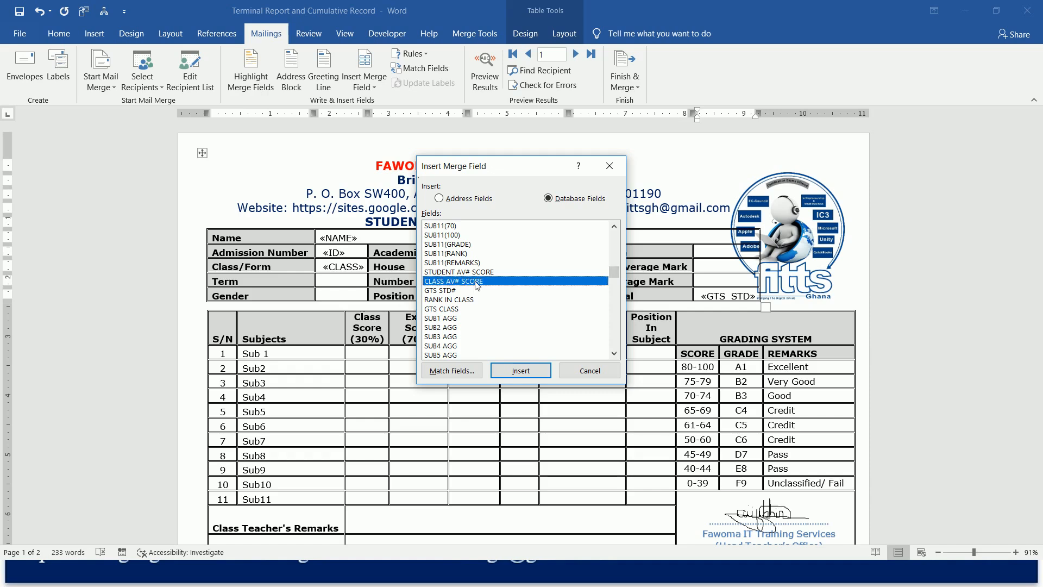
left_click(530, 372)
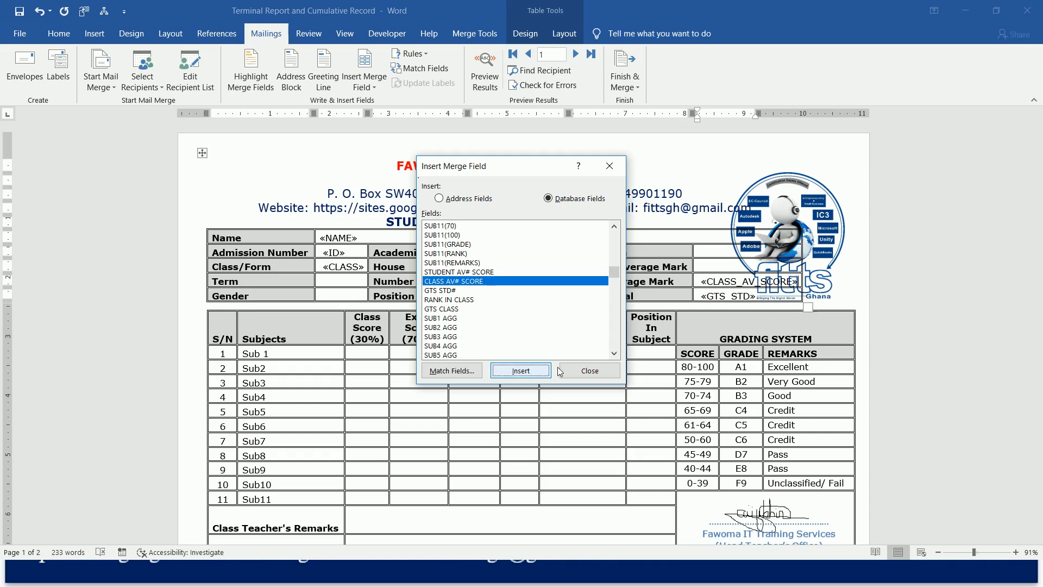
left_click(580, 372)
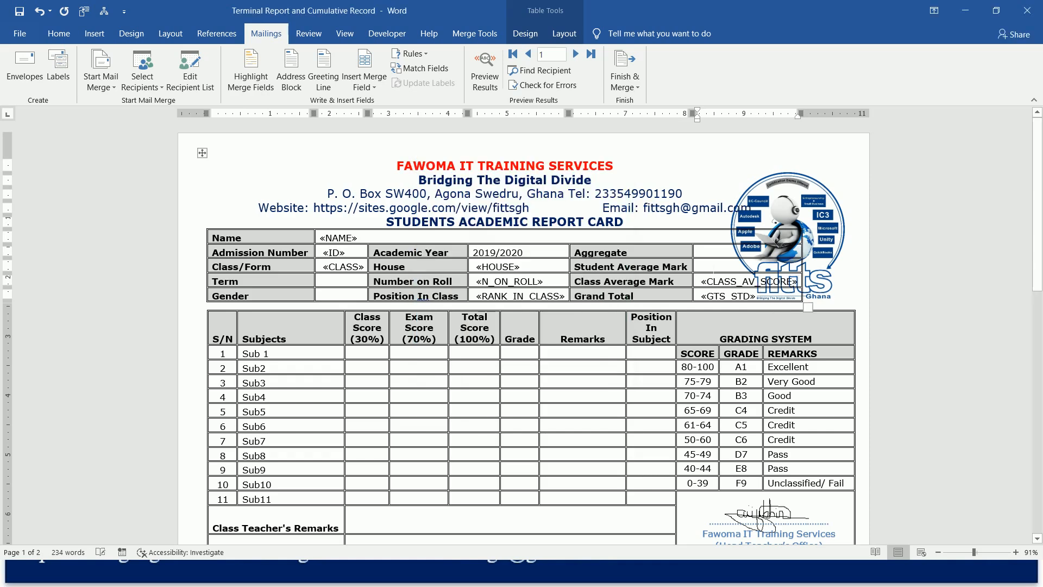
Insert the STUDENT AV# SCORE merge field in the Student Average Mark cell.
left_click(713, 268)
left_click(485, 69)
left_click(487, 71)
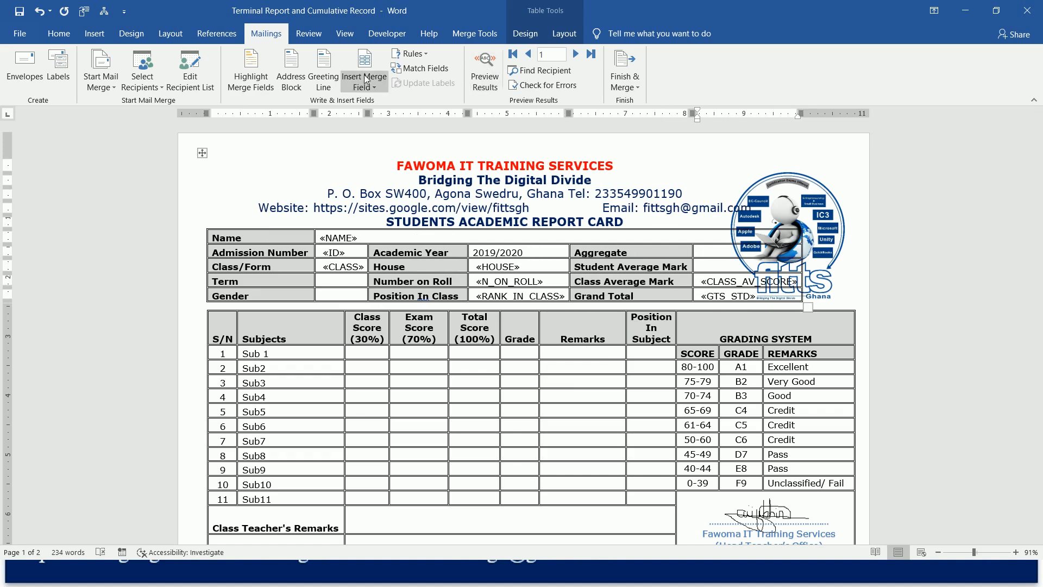
left_click(366, 60)
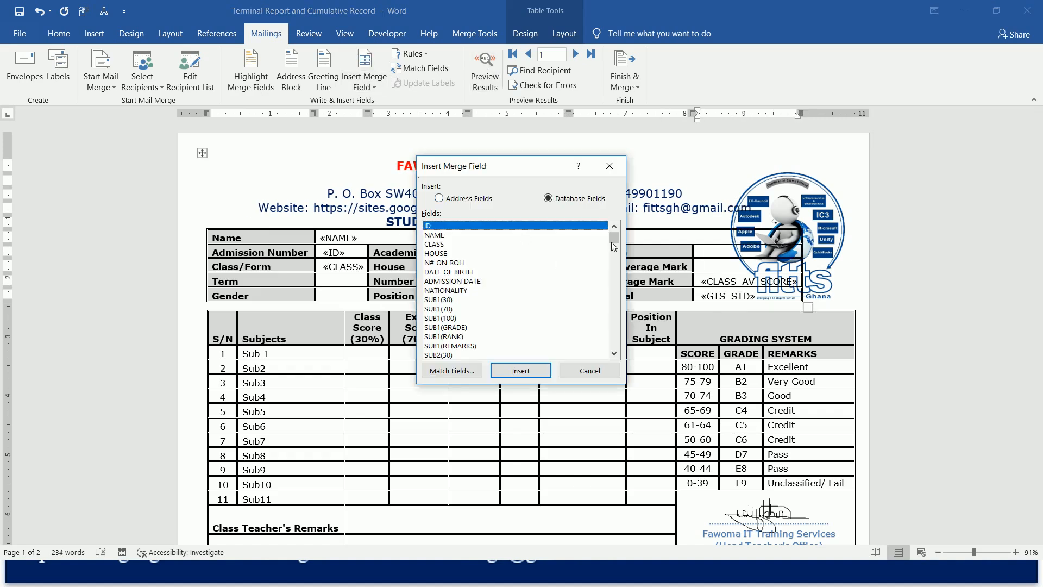
left_click_drag(612, 238, 611, 273)
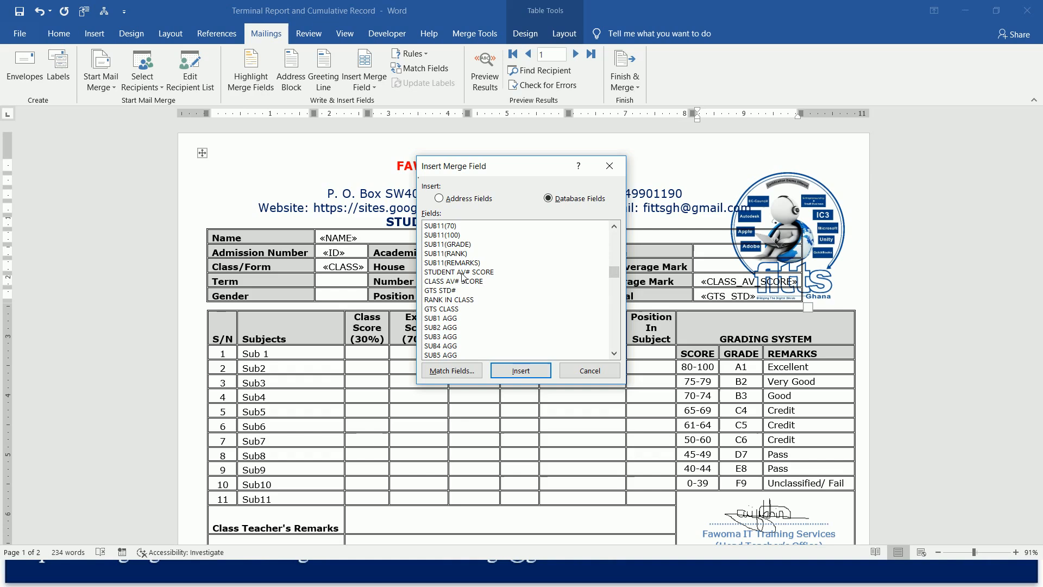
left_click(462, 273)
left_click(521, 372)
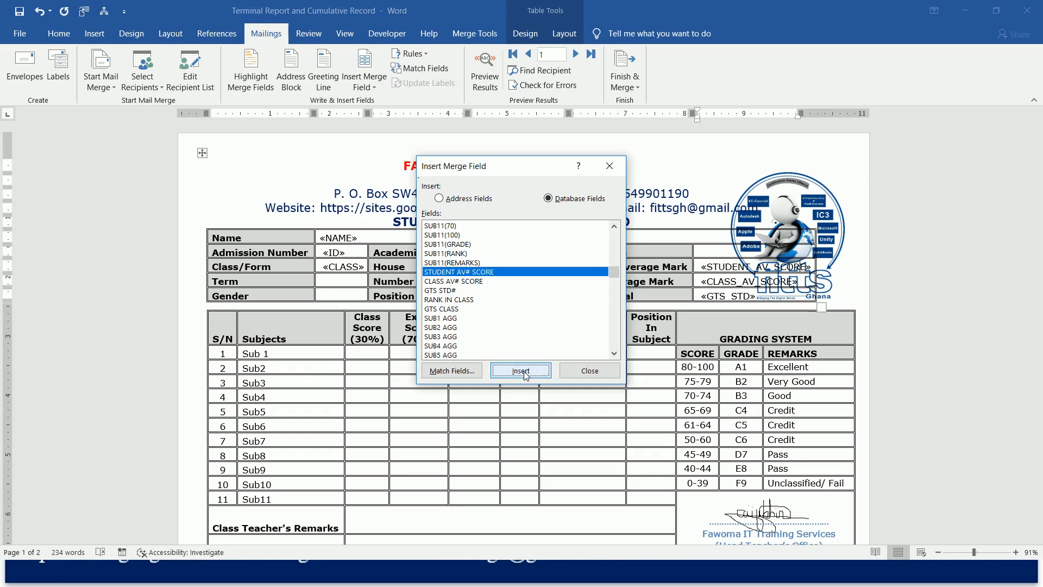
left_click(590, 372)
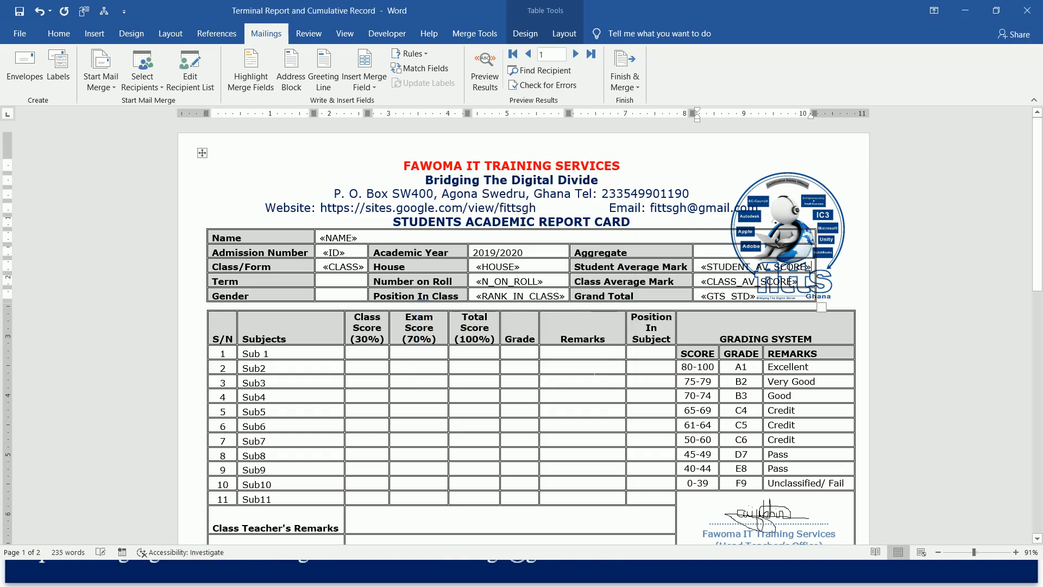
Insert the AGGREGATE merge field in the Aggregate cell.
left_click(364, 60)
left_click_drag(614, 238, 614, 273)
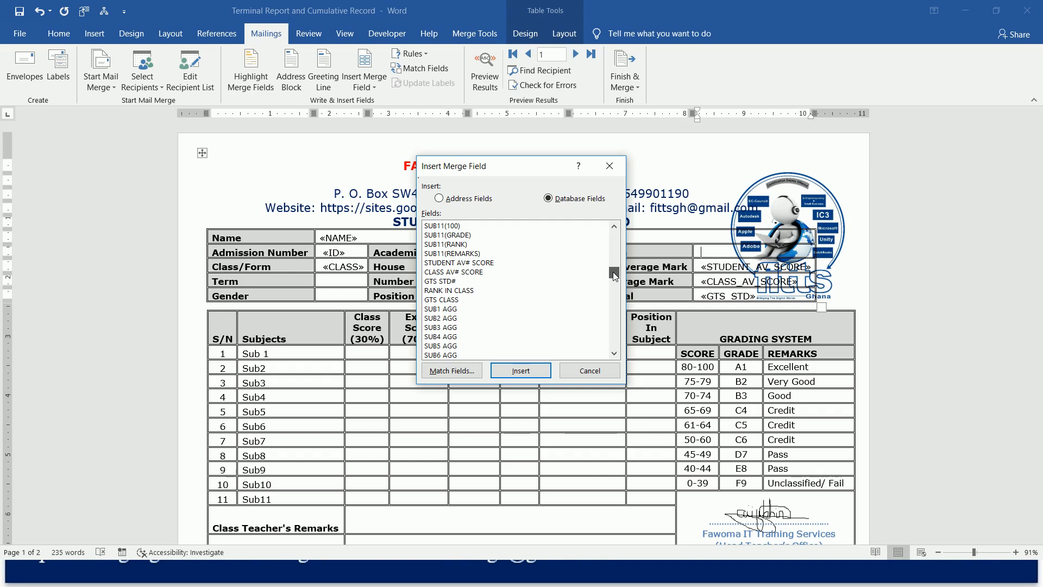
mouse_move(613, 272)
left_mouse_down()
mouse_move(613, 353)
mouse_move(612, 278)
left_mouse_up()
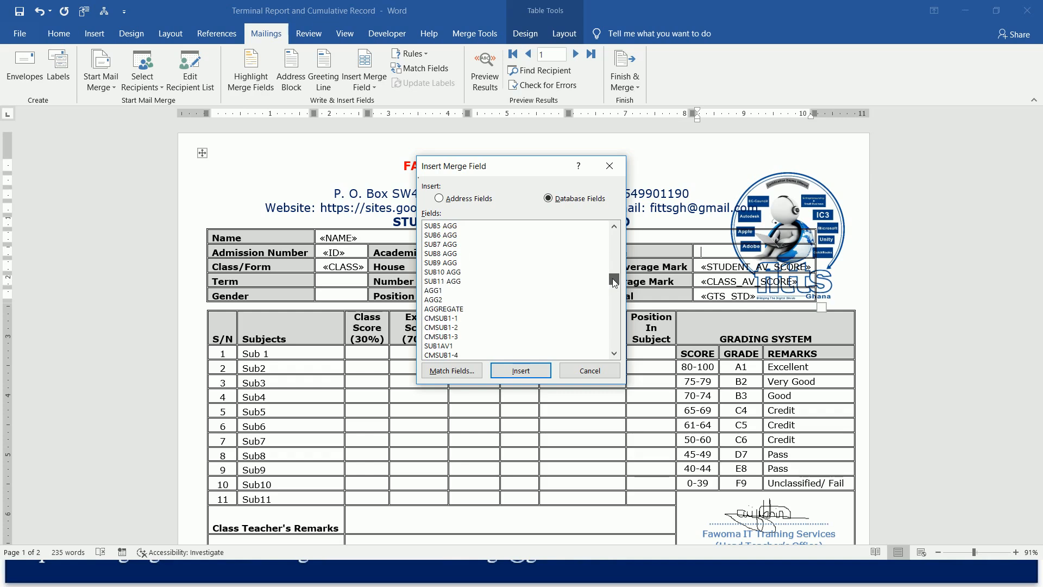
left_click(460, 310)
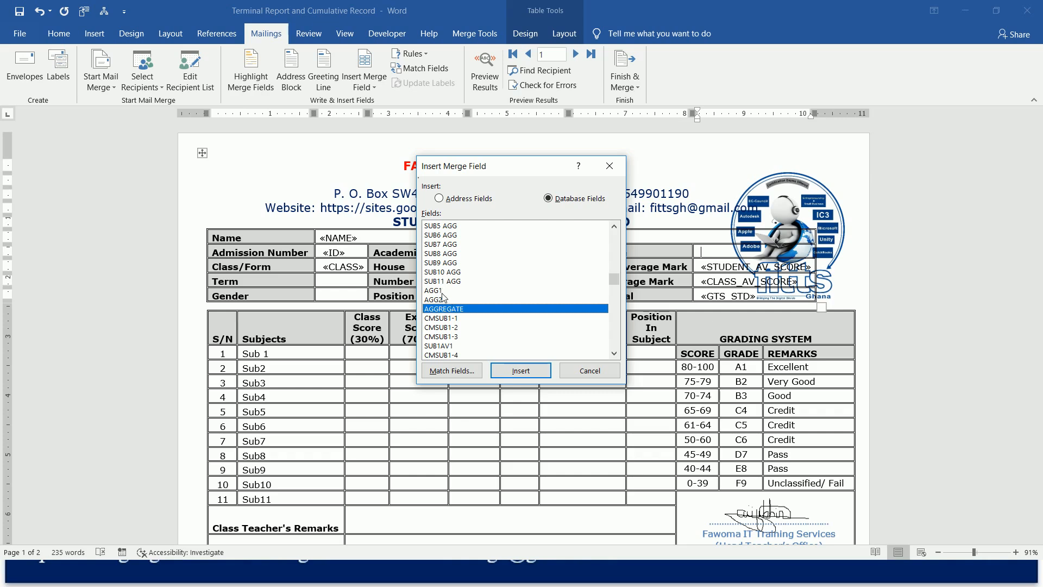
left_click(520, 375)
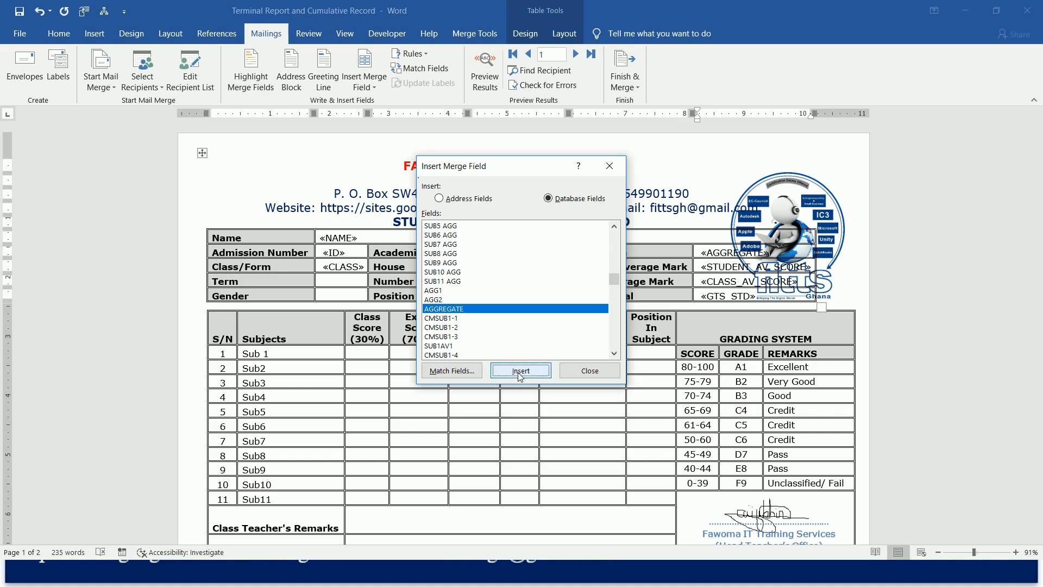
left_click(590, 370)
Insert the SUB1(30), SUB1(70) and SUB1(100) merge fields in the Class Score cell of the Sub 1 row.
left_click(375, 356)
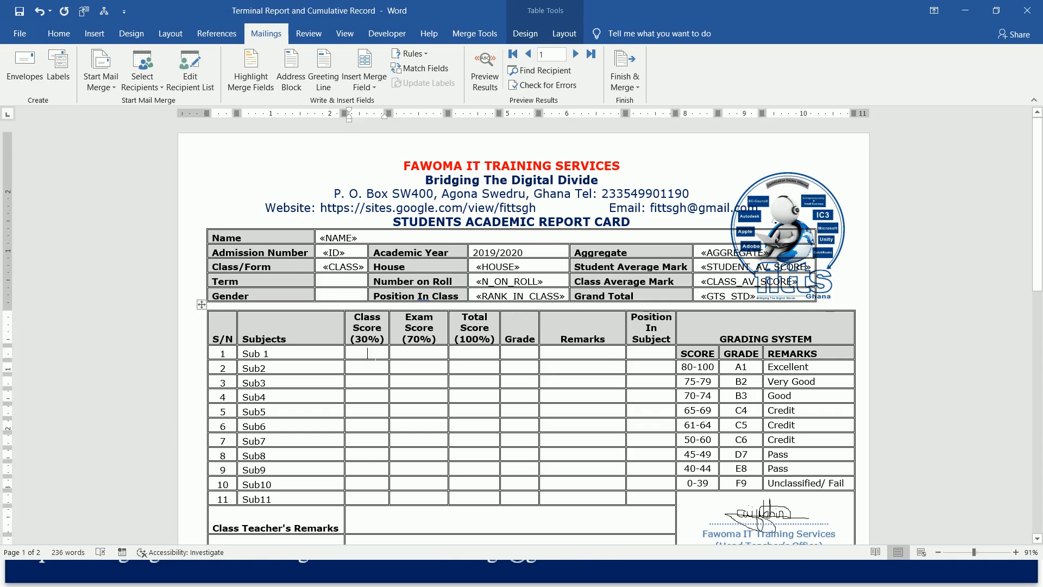
left_click(364, 61)
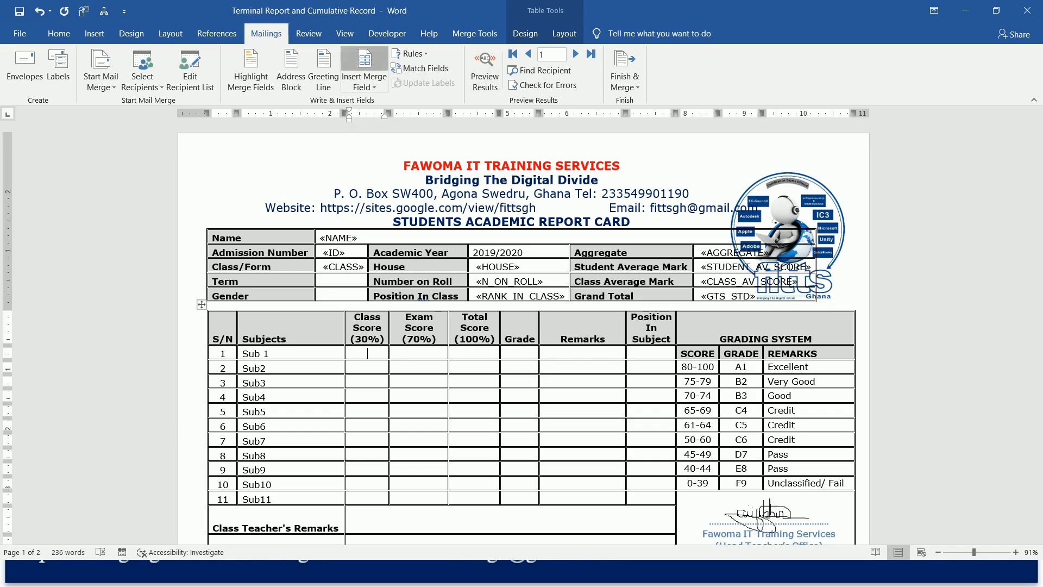
left_click(444, 301)
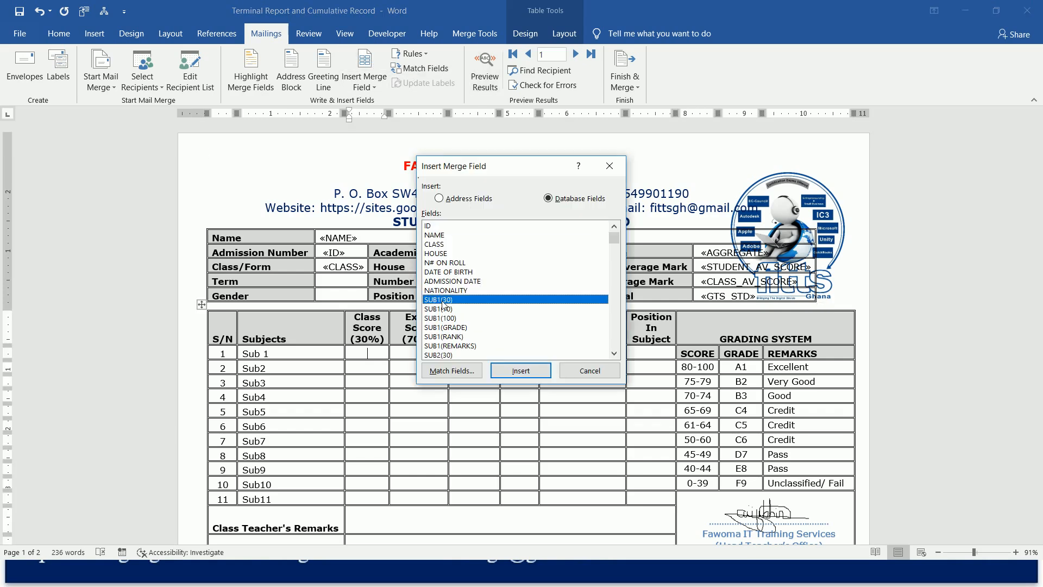
left_click(515, 370)
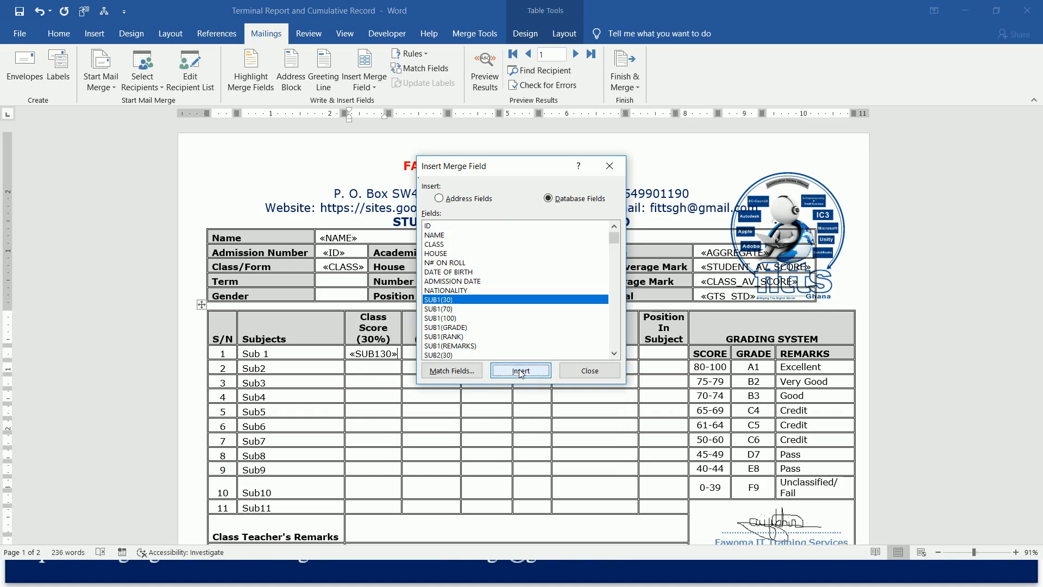
left_click(448, 310)
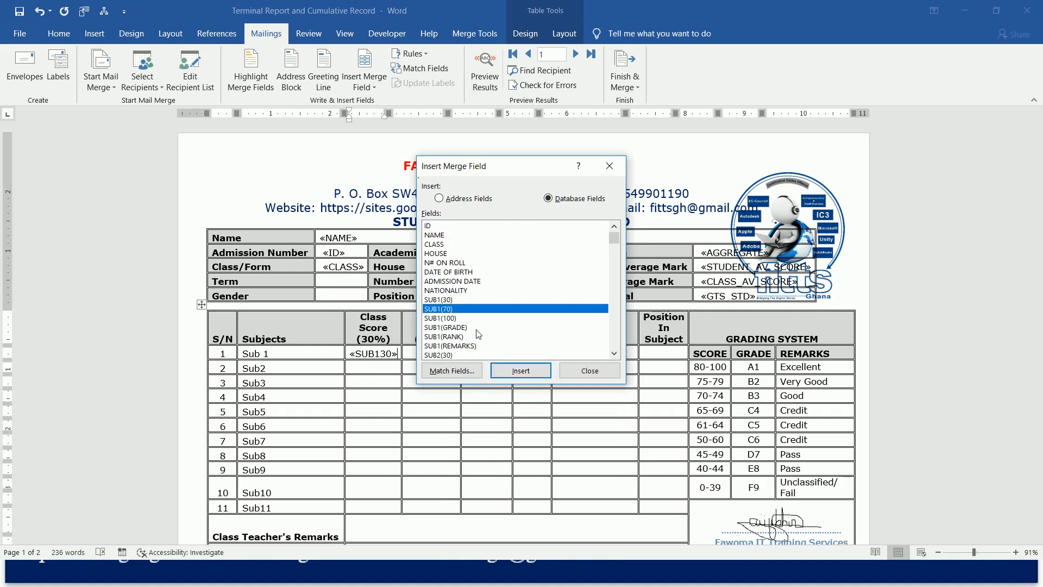
left_click(510, 371)
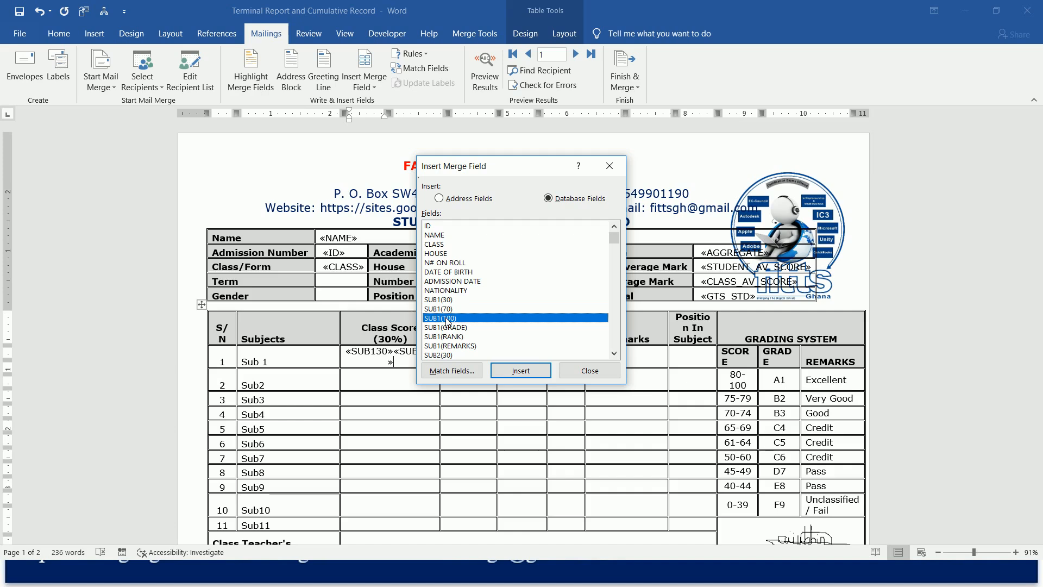
left_click(530, 373)
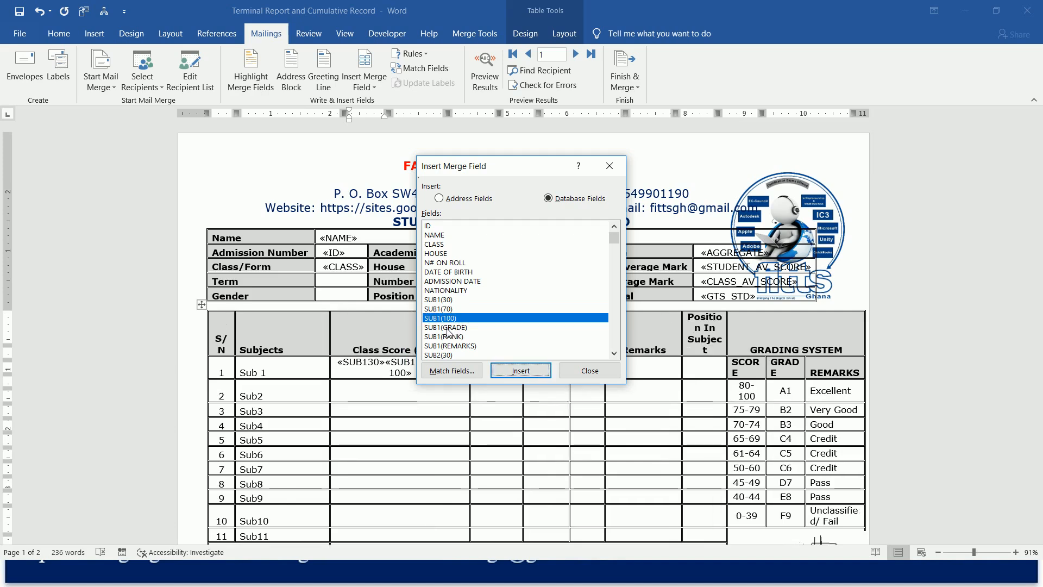
Add the SUB1(GRADE), SUB1(RANK) and SUB1(REMARKS) merge fields to the same Class Score cell.
left_click(451, 328)
left_click(517, 372)
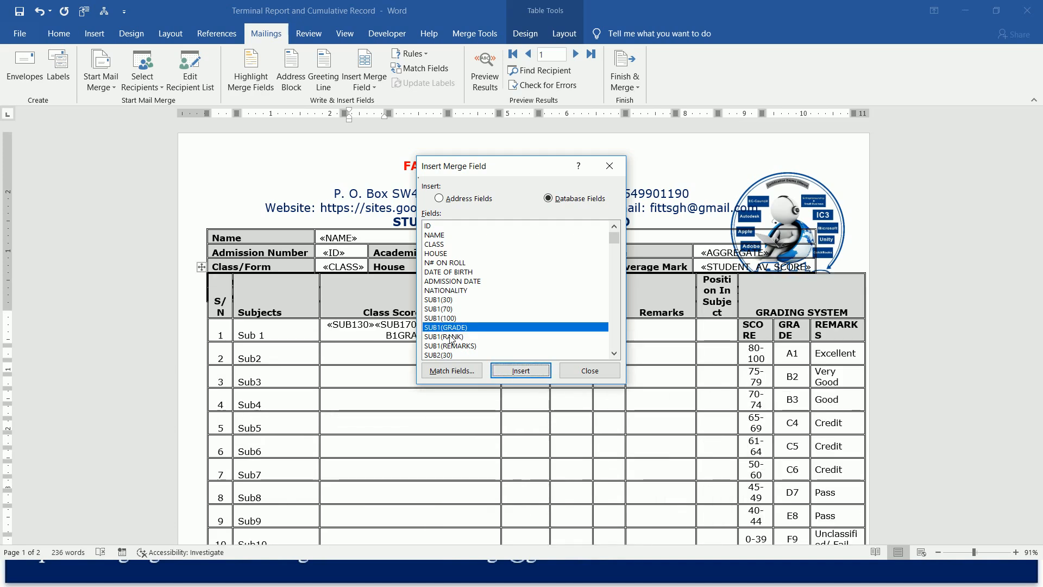
left_click(450, 338)
left_click(521, 370)
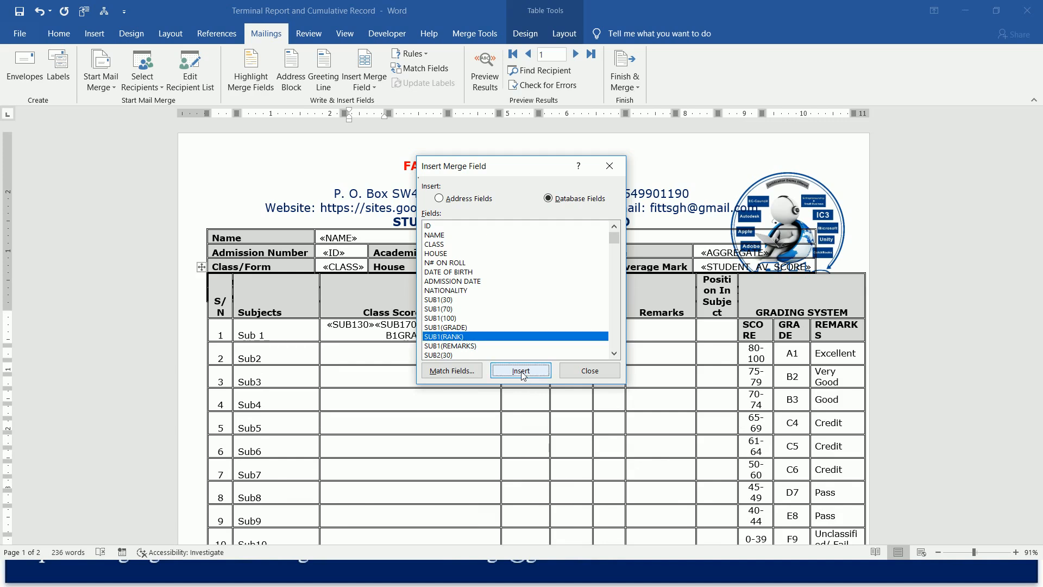
left_click(467, 348)
left_click(530, 373)
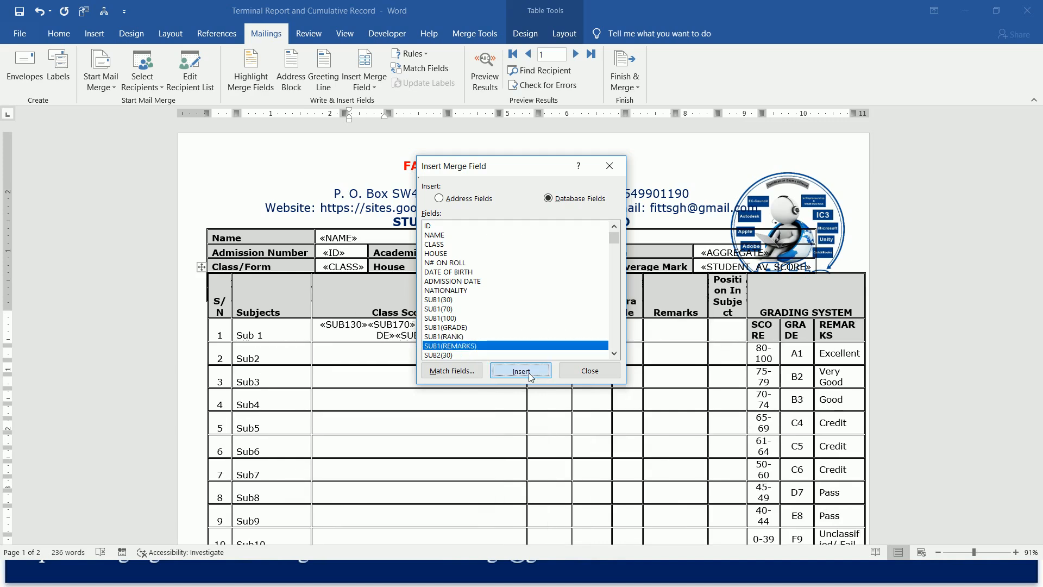
left_click(589, 373)
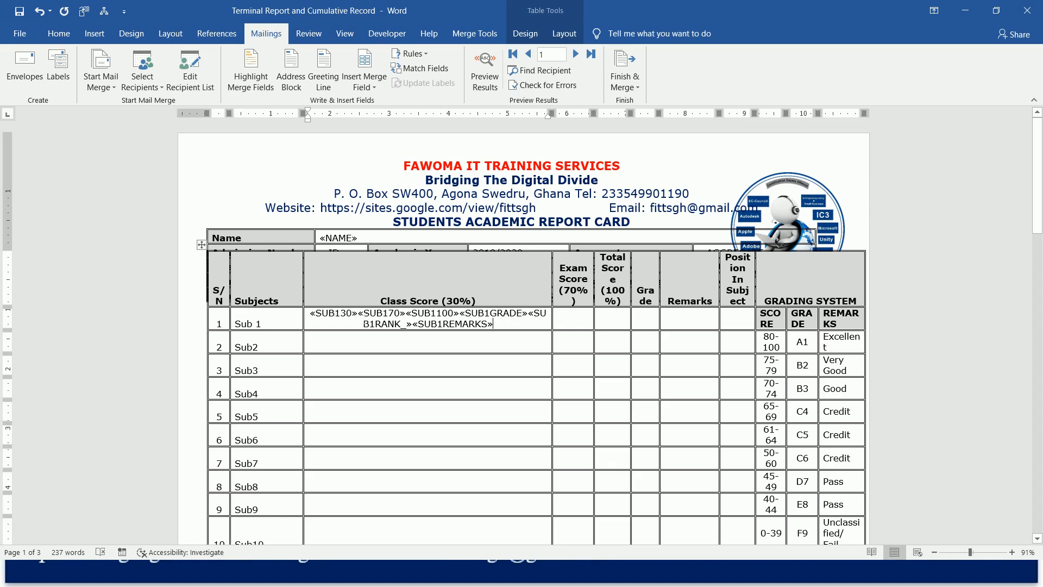
Move all fields after SUB130 from Sub 1's Class Score cell to its Exam Score cell.
left_click(363, 314)
key("shift+Down")
key("shift+Right")
key("shift+Right")
key("shift+Left")
key("ctrl+c")
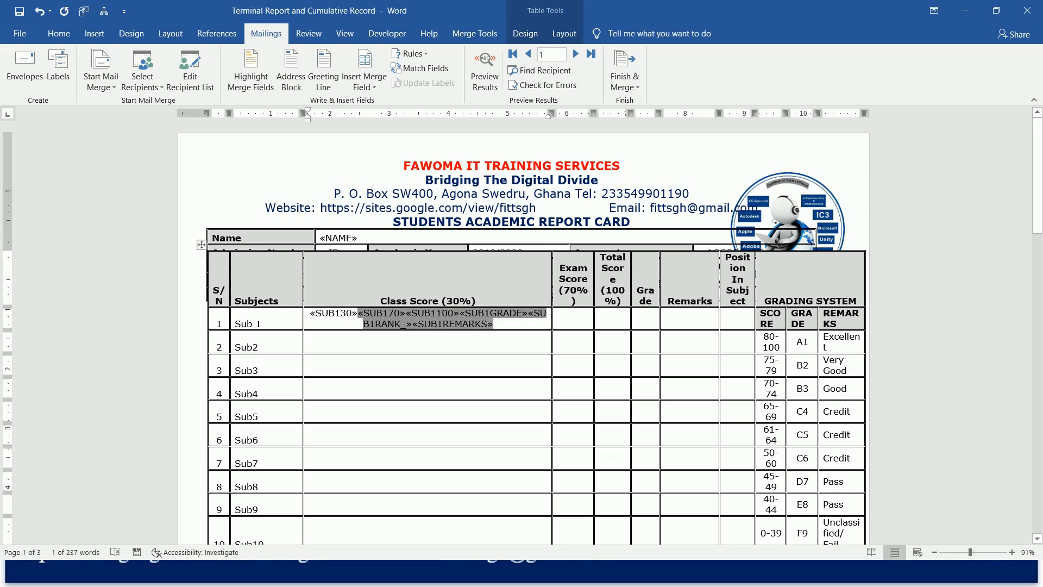
key("Delete")
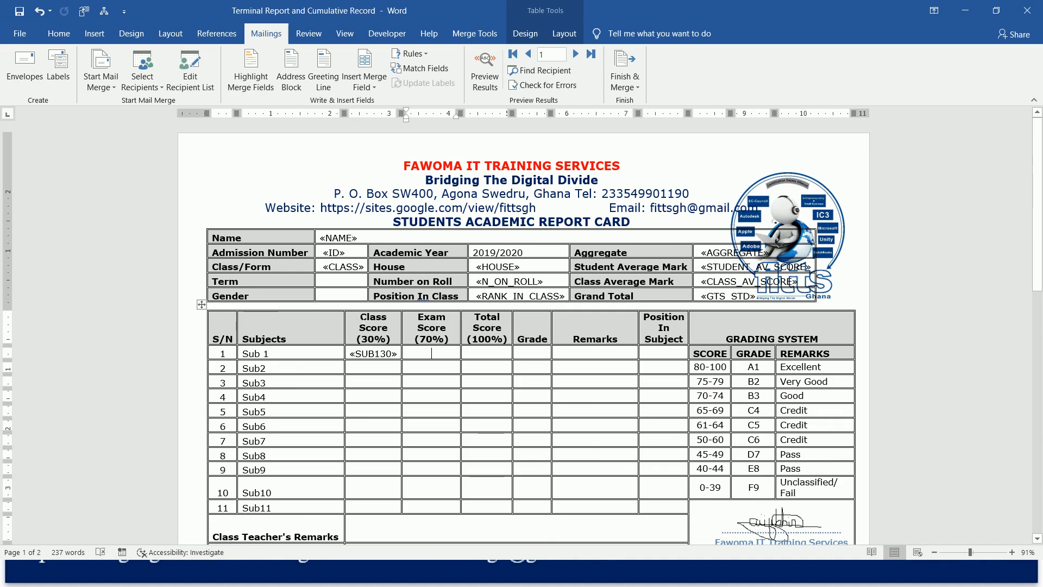
key("ctrl+v")
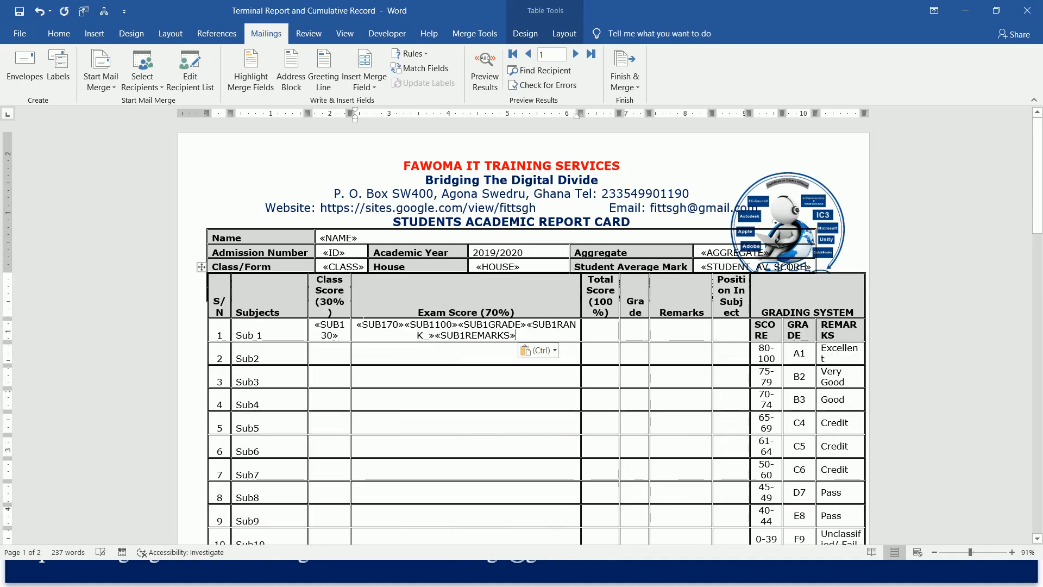
Move the SUB1100, SUB1GRADE, SUB1RANK_ and SUB1REMARKS fields from Sub 1's Exam Score cell to its Total Score cell.
left_click(412, 326)
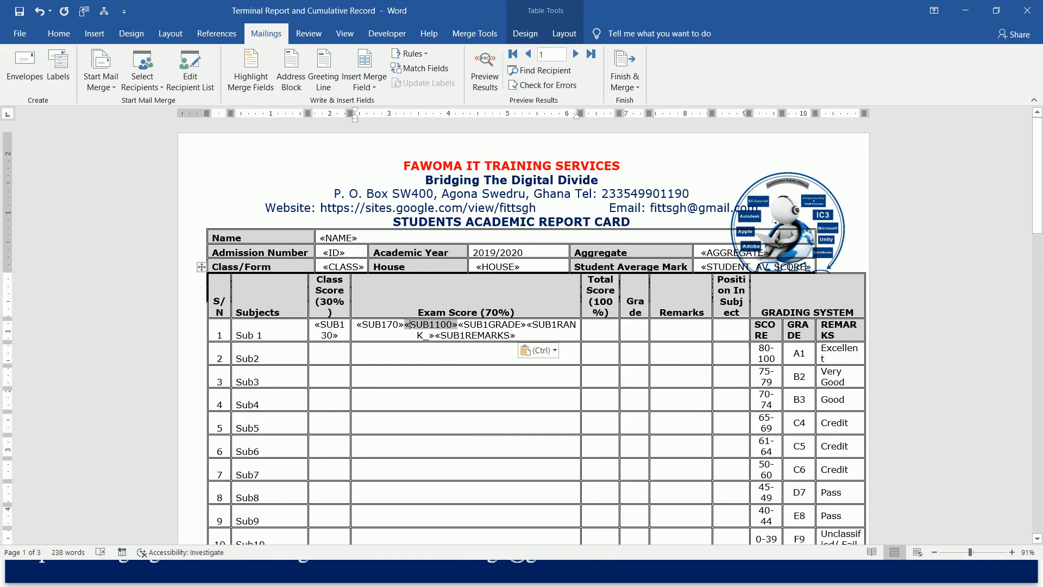
key("shift+Right")
key("shift+Right")
key("shift+Down")
key("shift+Right")
key("shift+Right")
key("shift+Left")
key("ctrl+c")
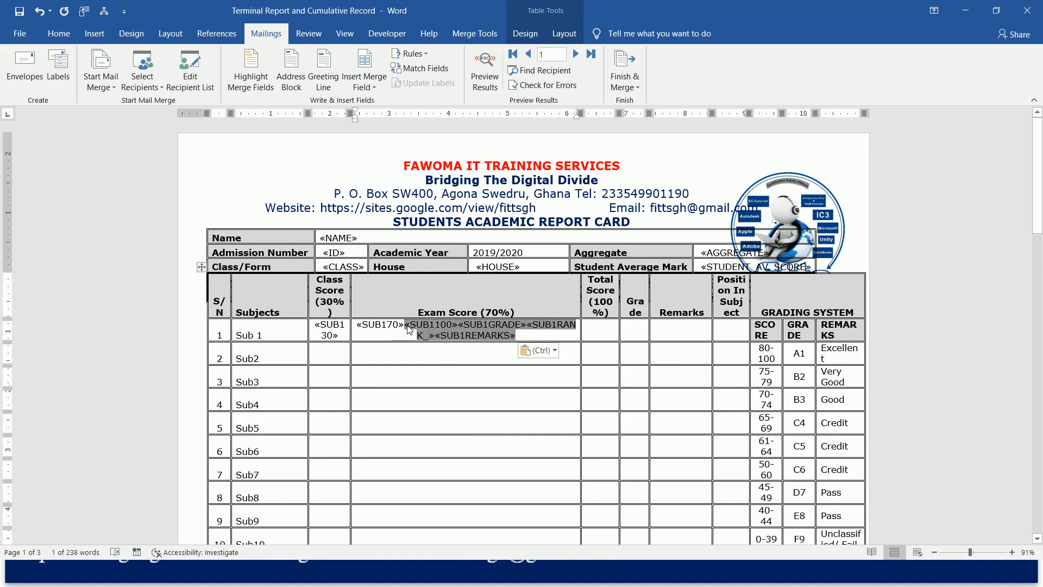
key("Delete")
left_click(489, 353)
key("ctrl+v")
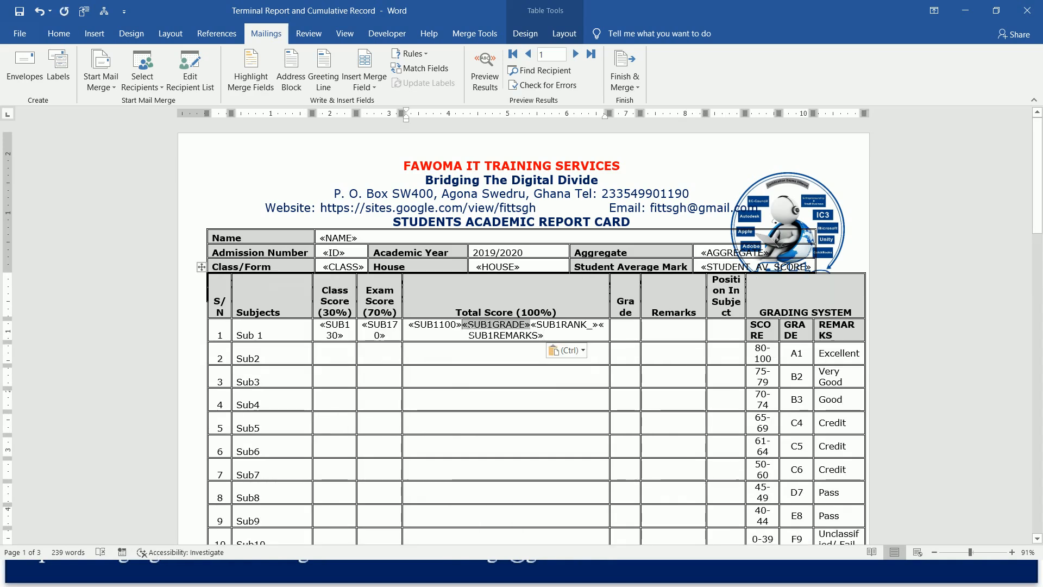
Move the SUB1GRADE, SUB1RANK_ and SUB1REMARKS fields from Sub 1's Total Score cell to its Grade cell.
left_click(463, 325, "shift")
key("ctrl+c")
key("ctrl+z")
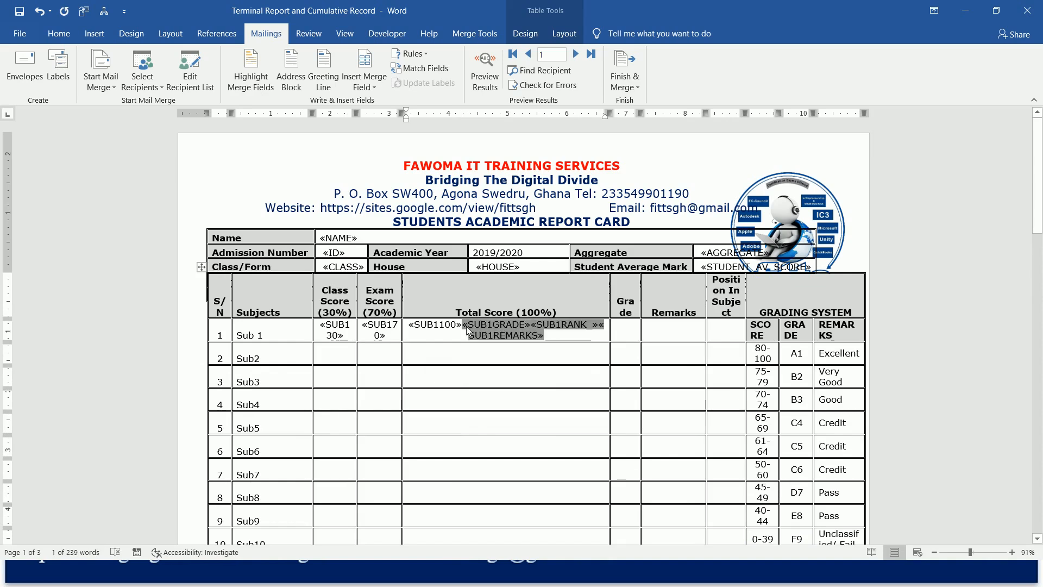
left_click(547, 355)
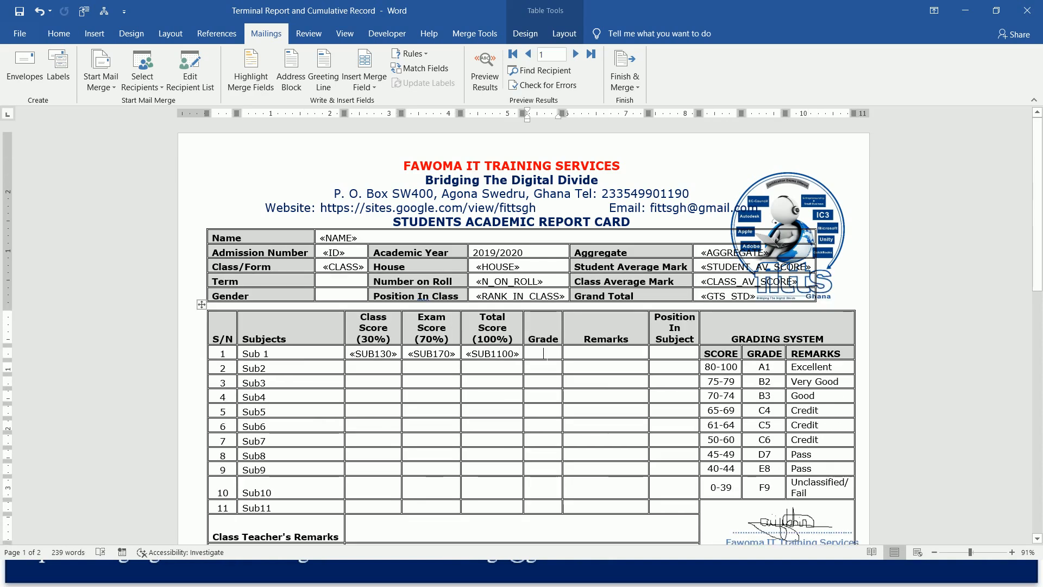
key("ctrl+v")
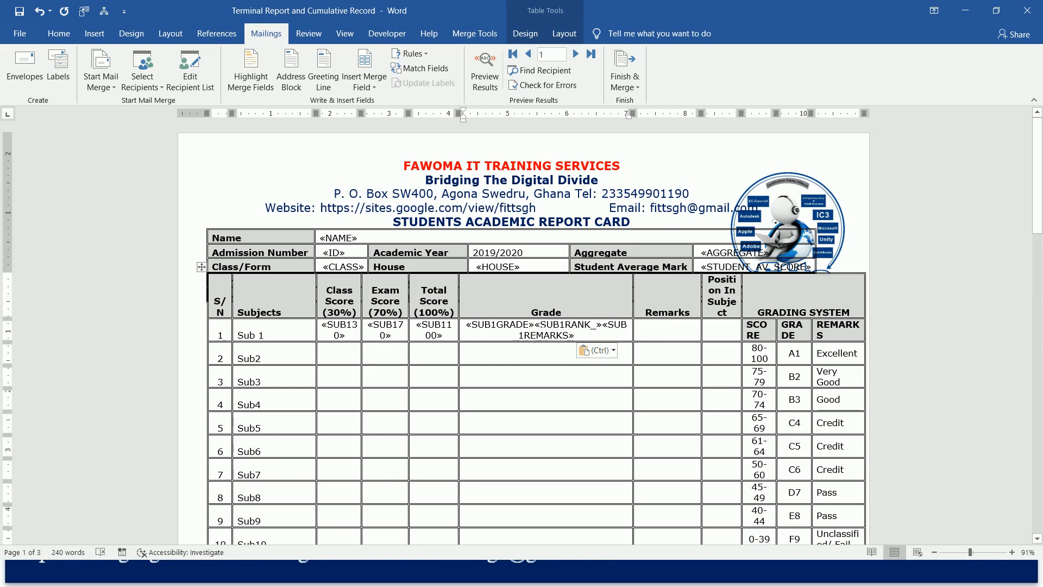
Move the SUB1RANK_ and SUB1REMARKS fields from Sub 1's Grade cell to its Remarks cell.
key("shift+Left")
key("shift+Left")
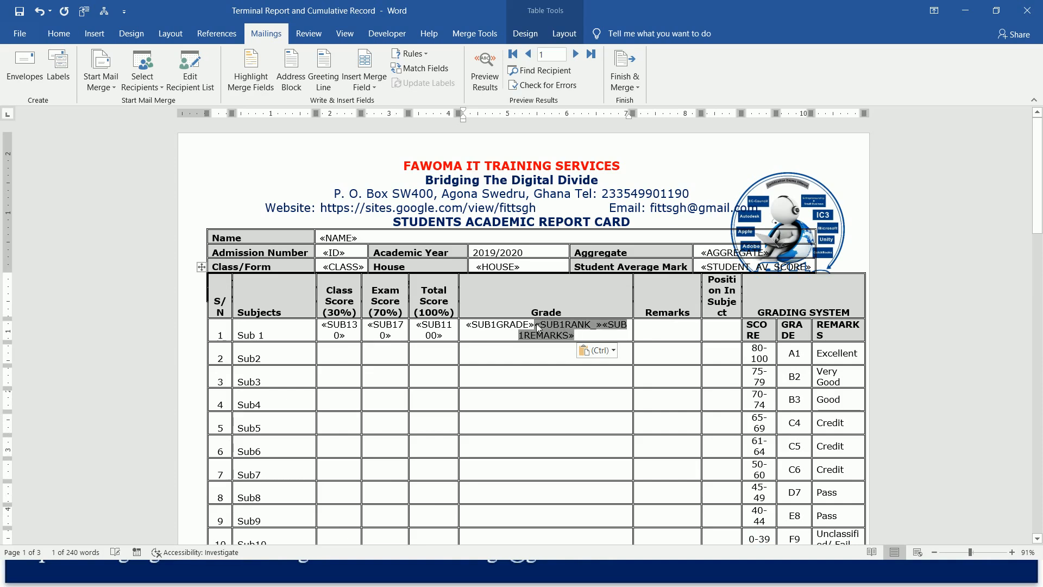
key("ctrl+x")
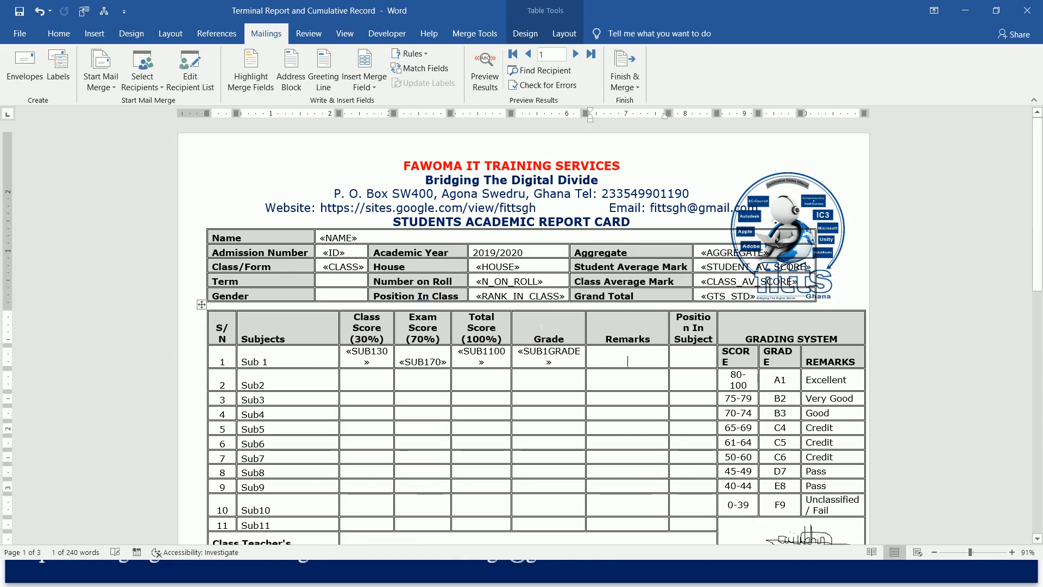
key("ctrl+v")
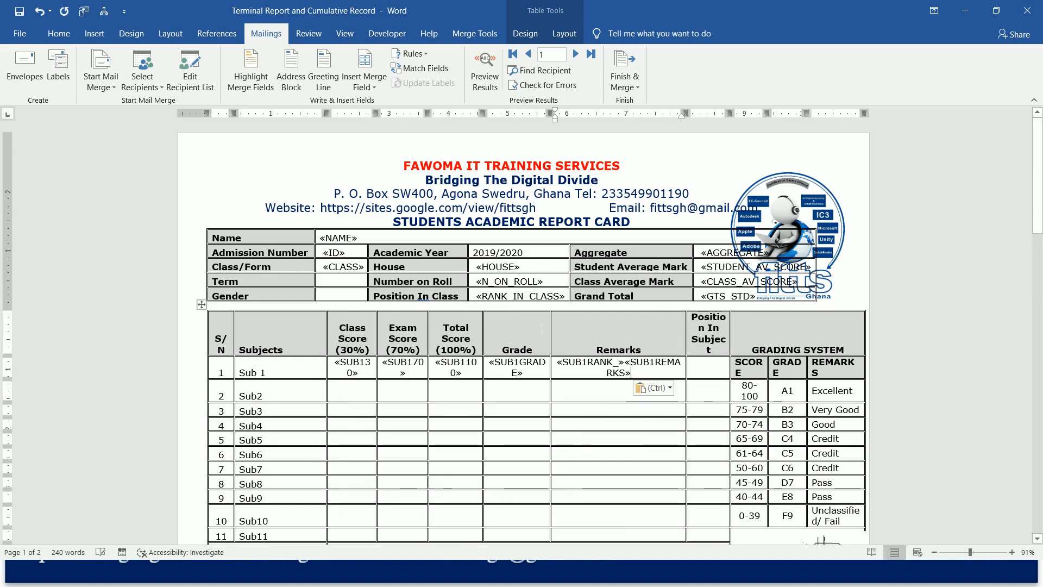
Move the SUB1REMARKS field from Sub 1's Remarks cell to its Position In Subject cell.
left_click_drag(624, 362, 634, 362)
left_click(626, 363)
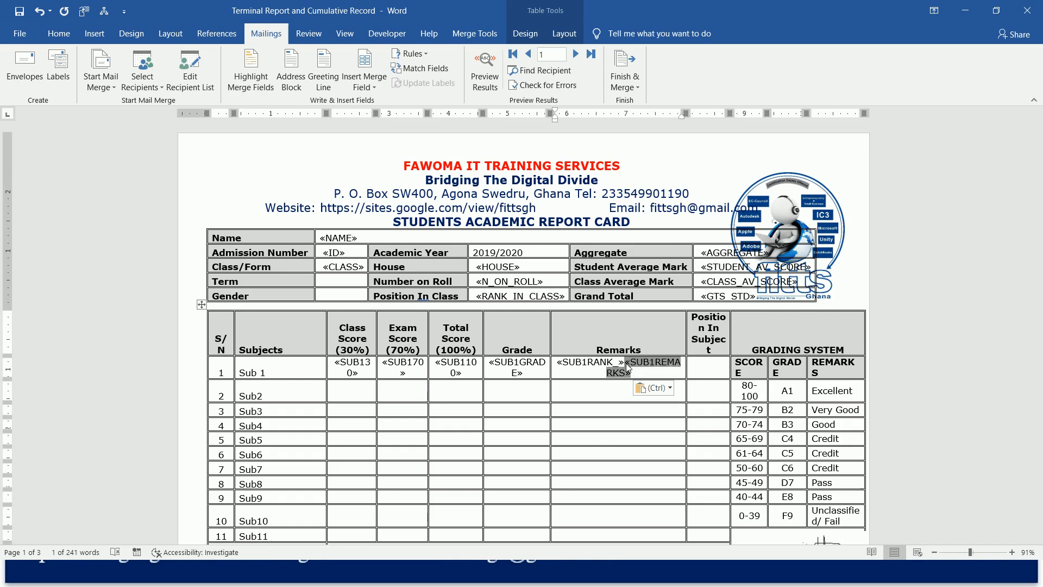
key("Delete")
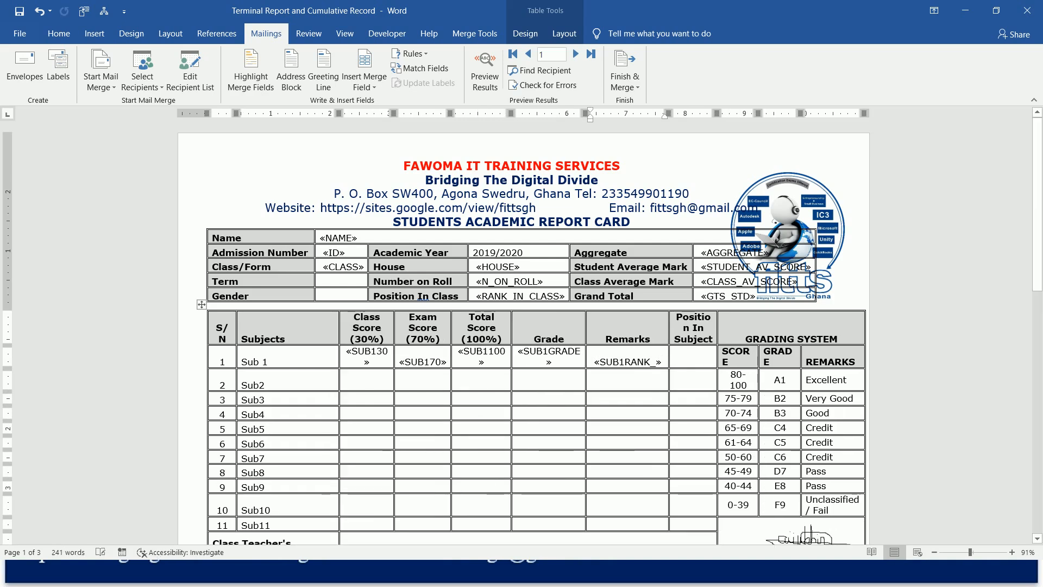
left_click(694, 362)
key("ctrl+v")
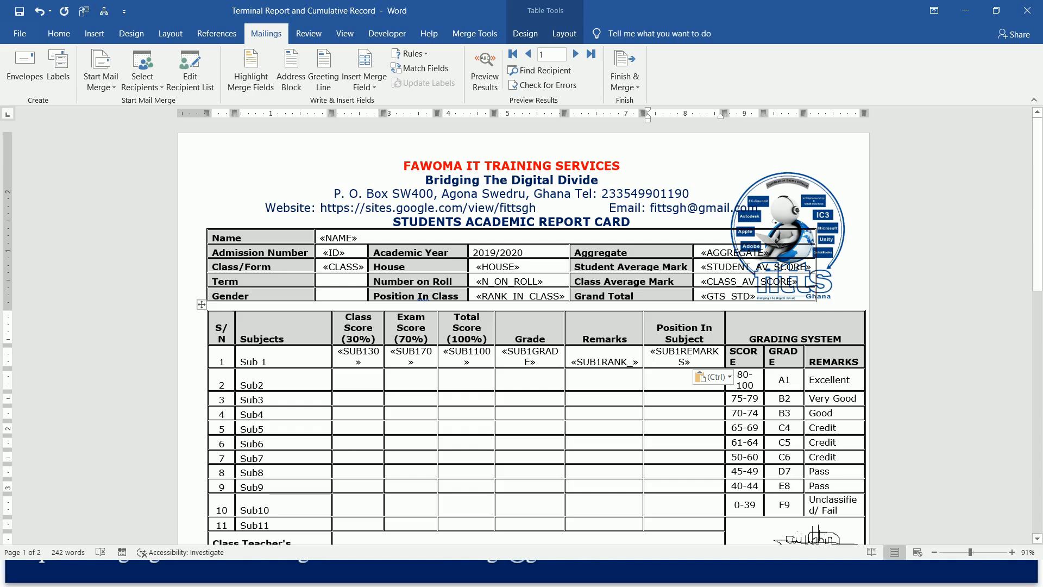
Move the SUB1REMARKS field from Position In Subject back to Sub 1's Remarks cell, in front of SUB1RANK_.
mouse_move(650, 352)
left_mouse_down()
mouse_move(718, 352)
mouse_move(692, 362)
left_mouse_up()
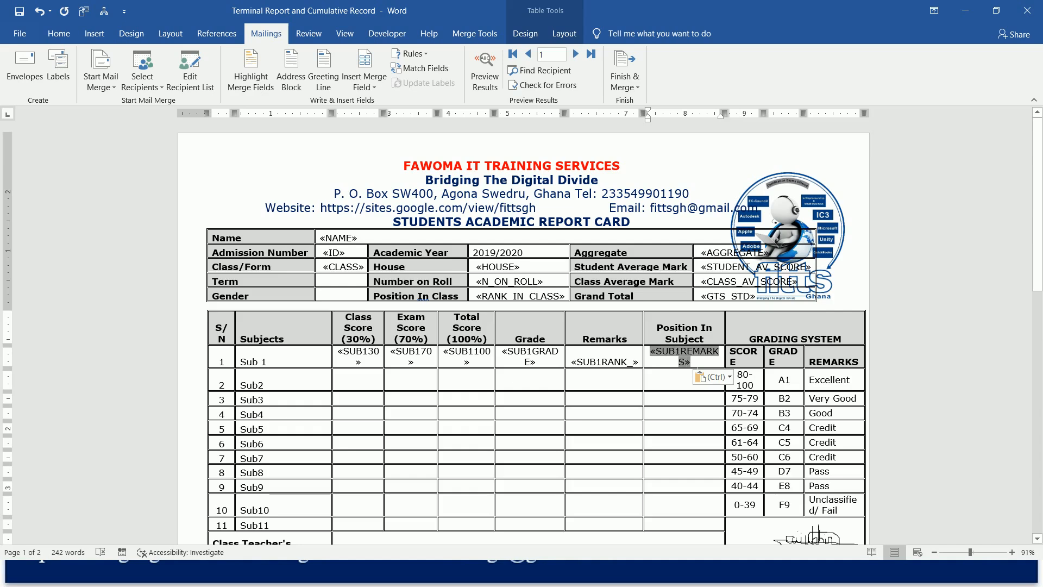
key("Delete")
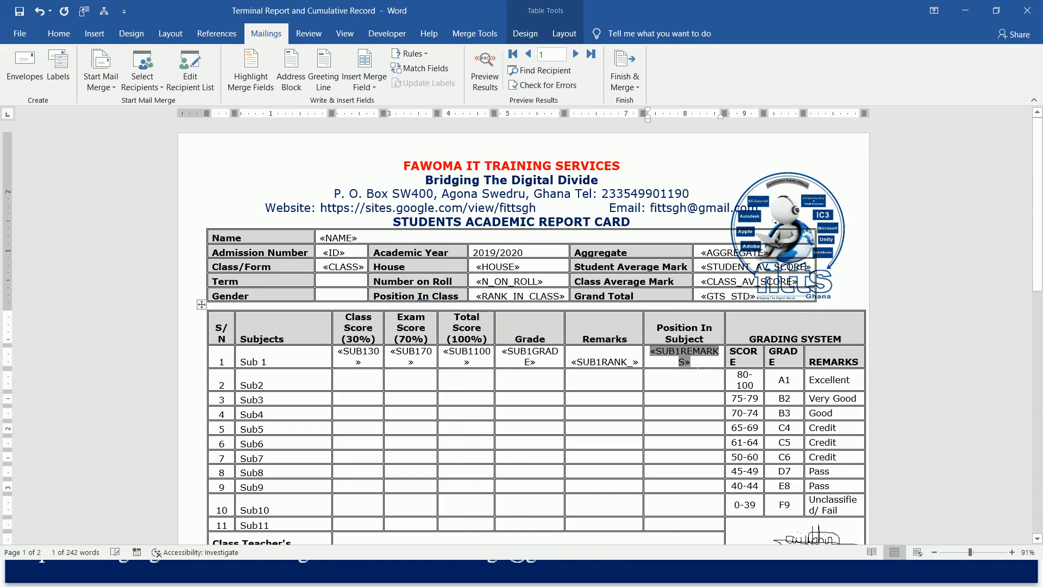
left_click(620, 361)
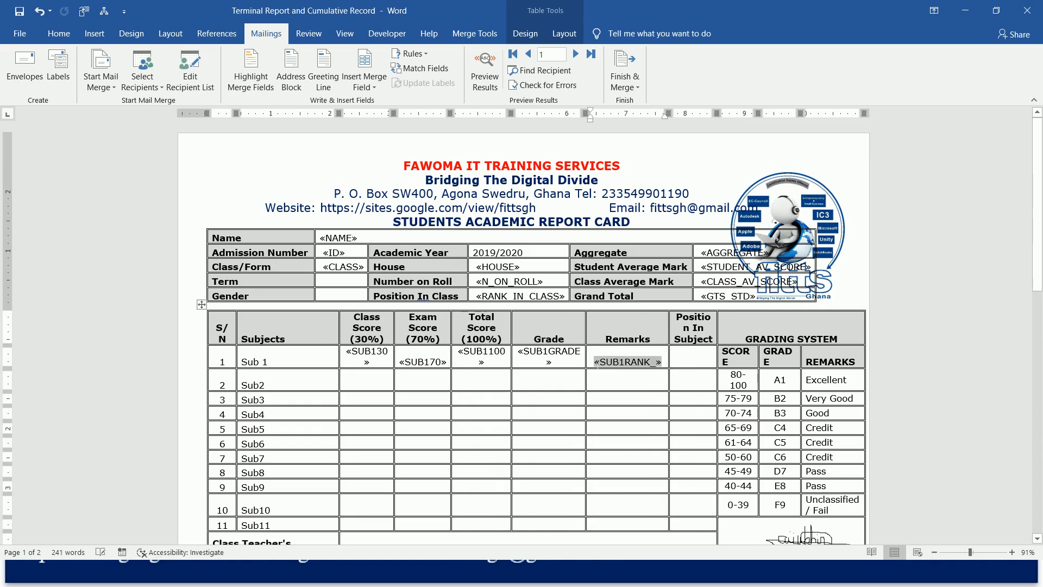
key("ctrl+v")
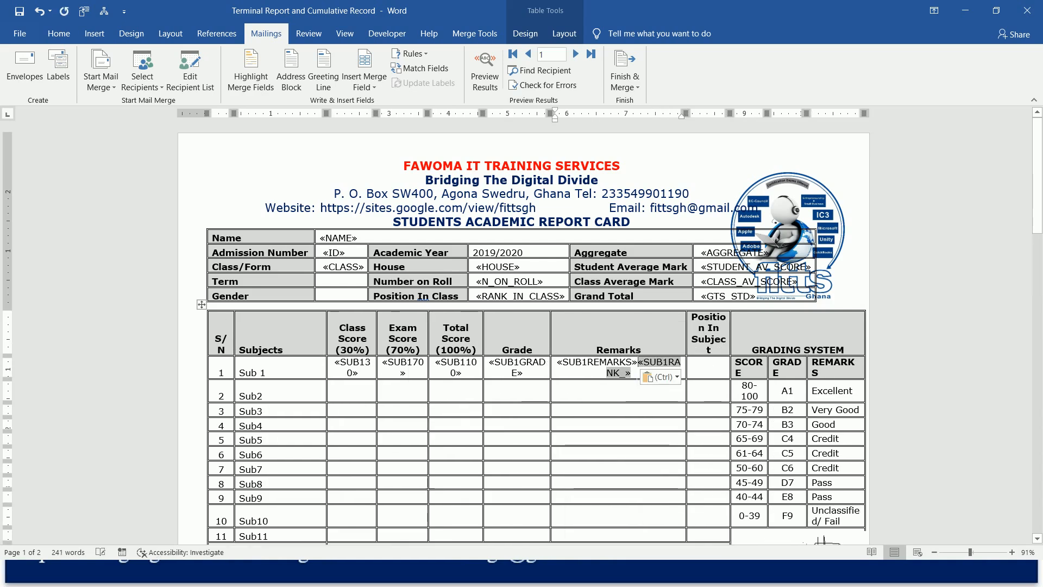
Move the SUB1RANK_ field from Sub 1's Remarks cell to its Position In Subject cell.
left_click_drag(644, 365, 639, 366)
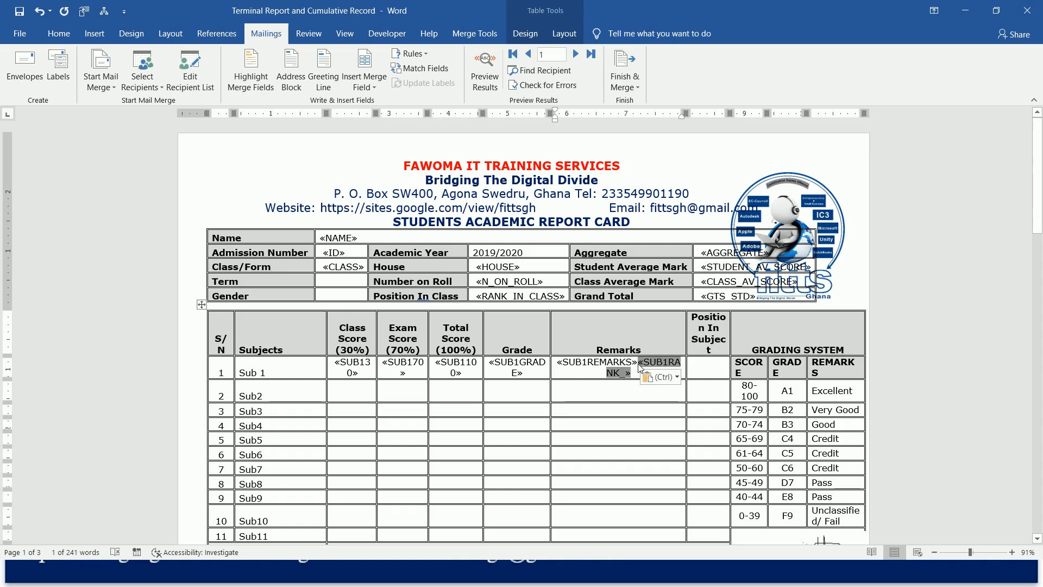
key("ctrl+x")
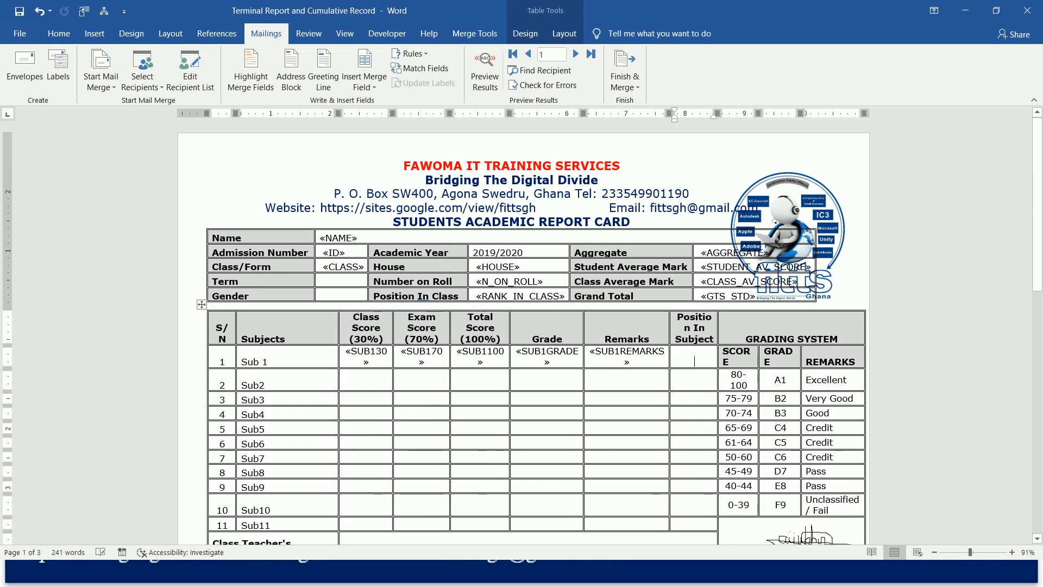
key("ctrl+v")
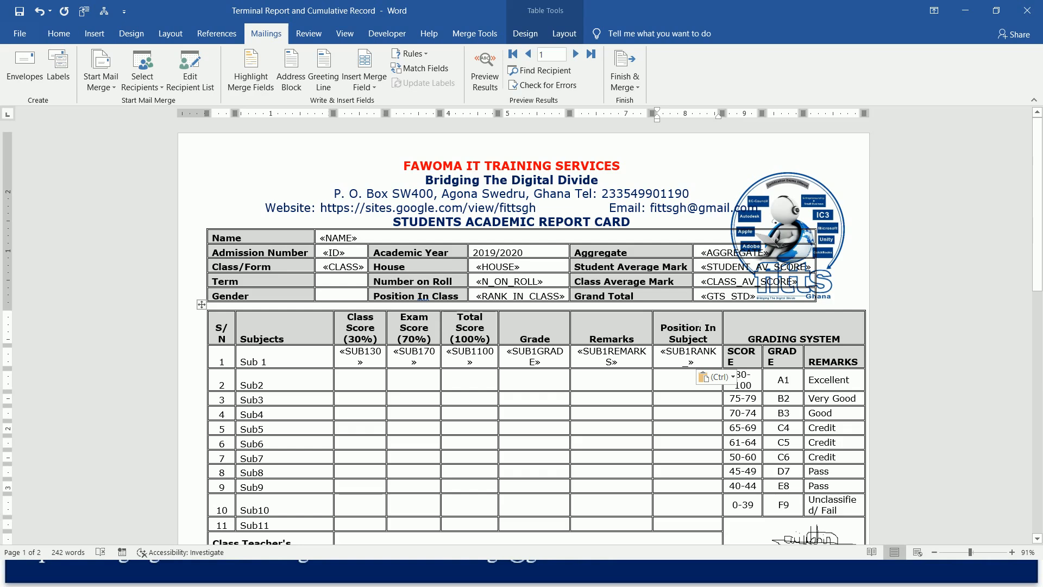
Insert the SUB230, SUB270 and SUB2100 merge fields into Sub2's Class Score, Exam Score and Total Score cells.
left_click(361, 384)
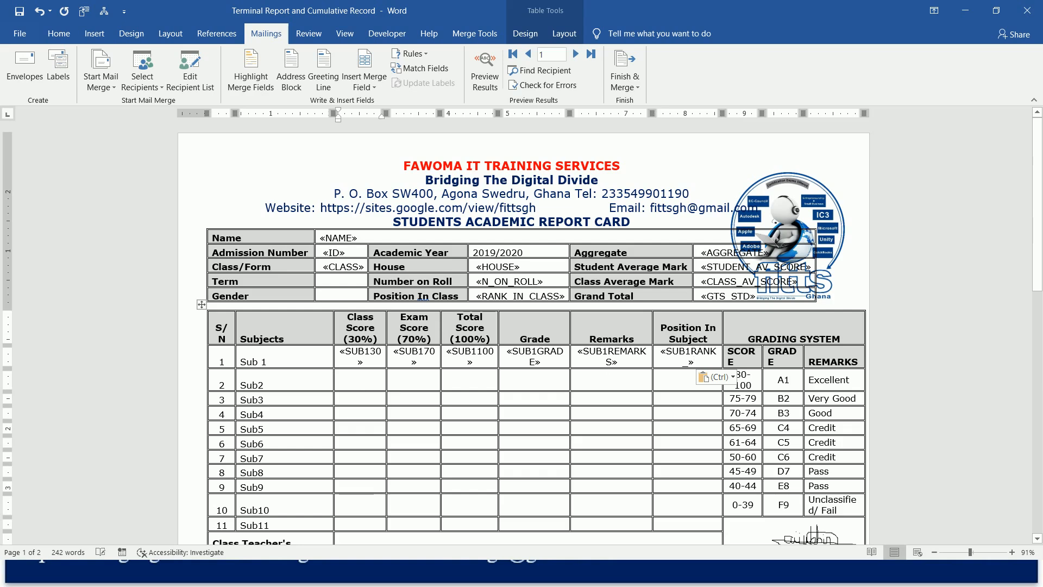
left_click(373, 89)
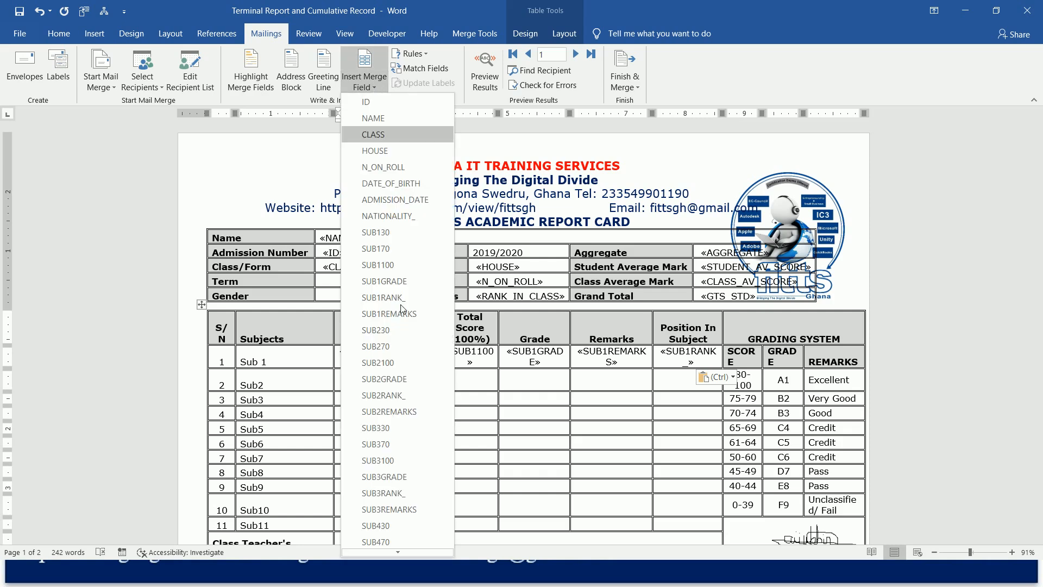
left_click(404, 333)
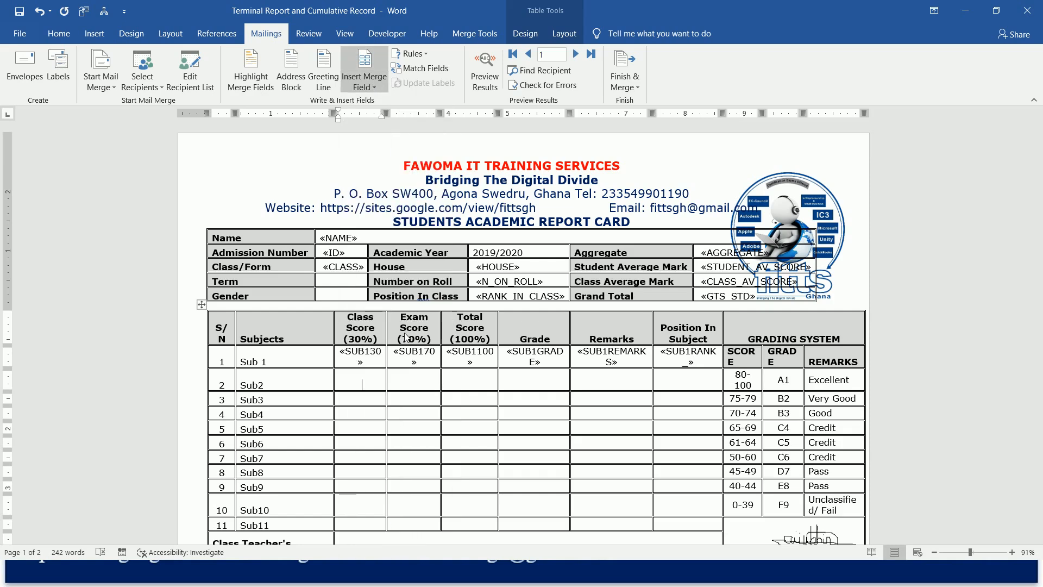
left_click(367, 86)
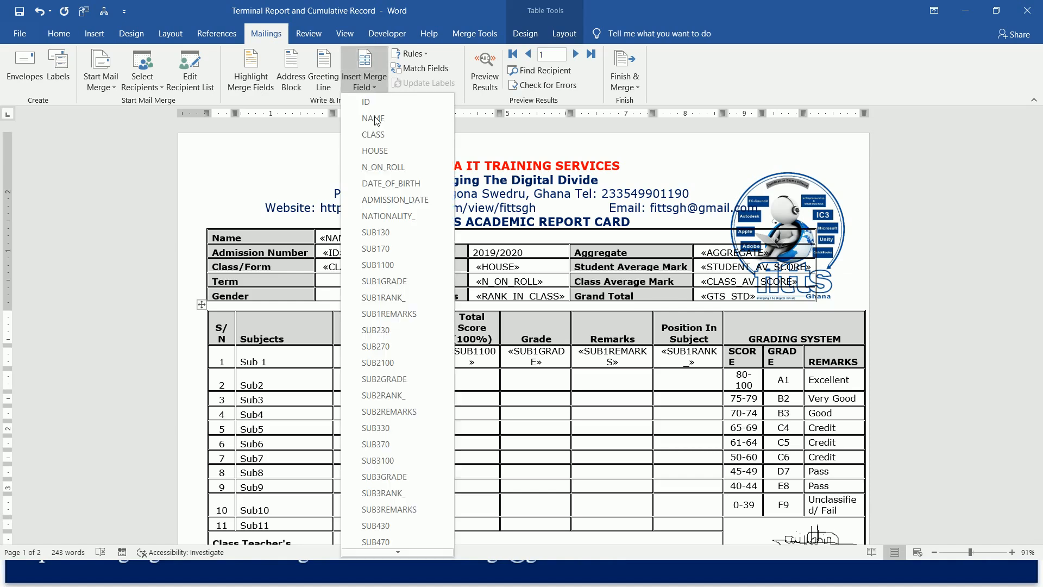
left_click(399, 345)
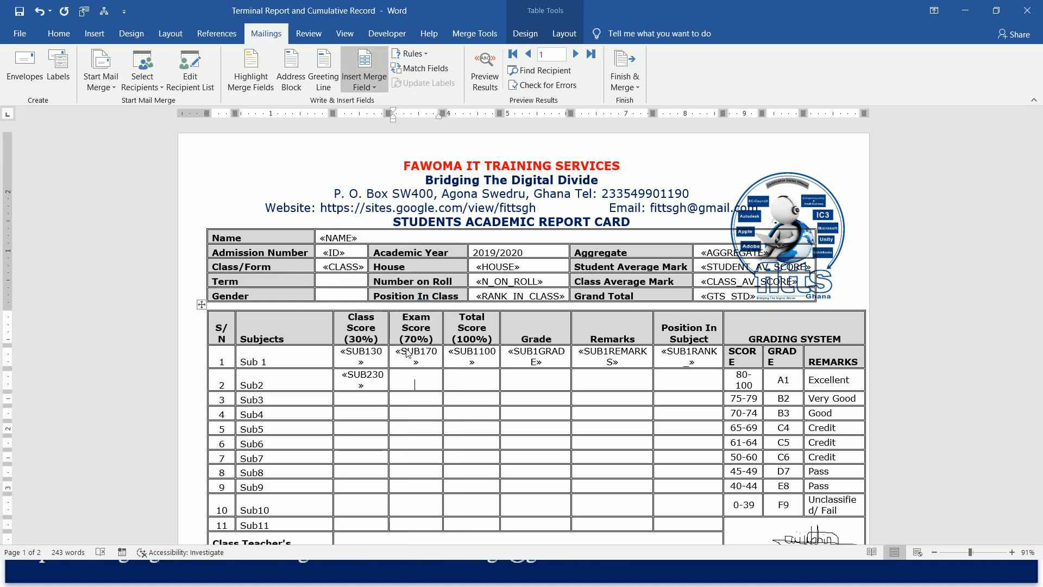
left_click(373, 90)
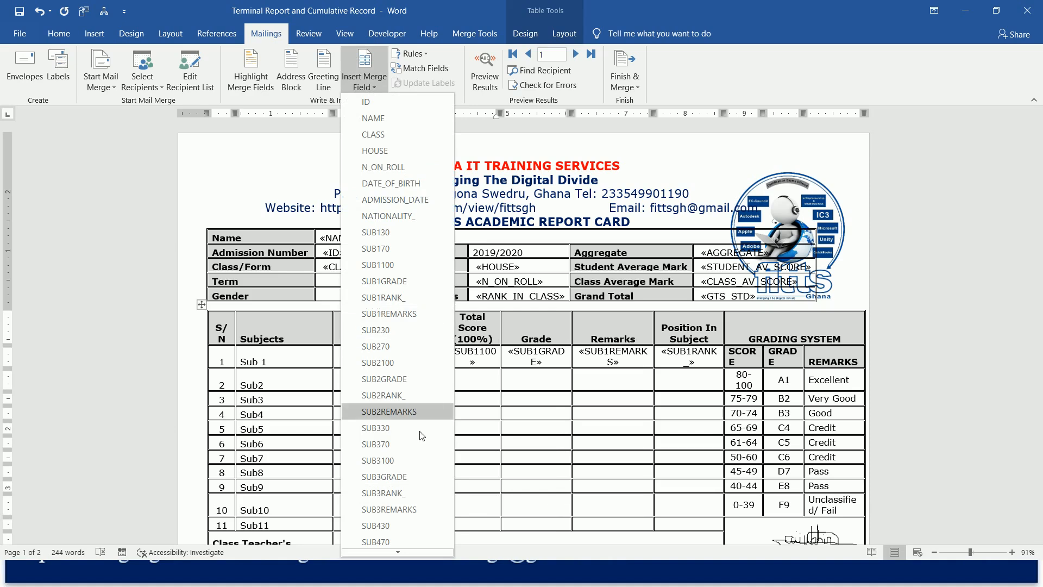
left_click(412, 362)
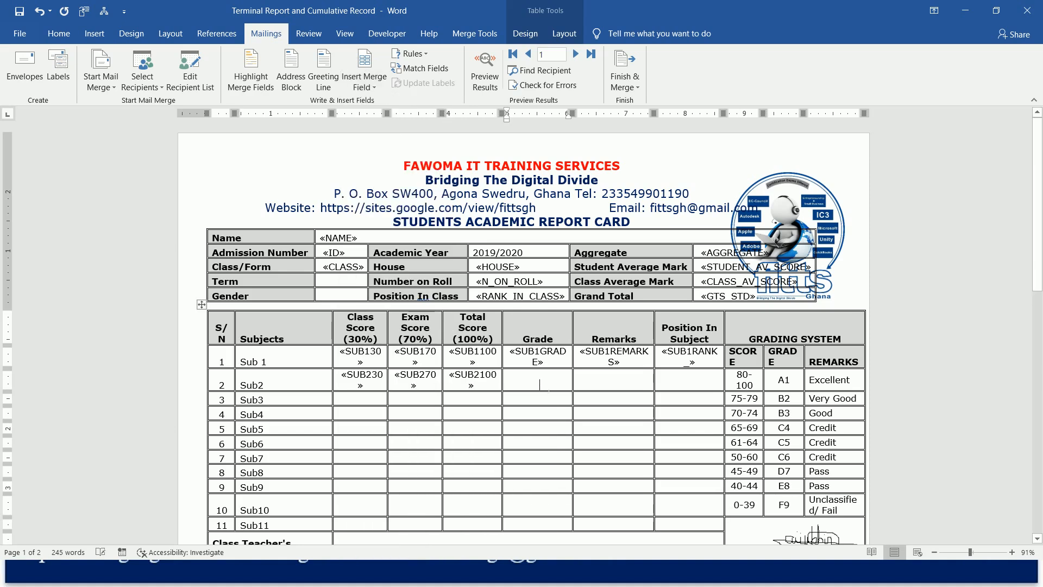
Insert the SUB2GRADE, SUB2REMARKS and SUB2RANK_ merge fields into Sub2's Grade, Remarks and Position In Subject cells.
left_click(370, 87)
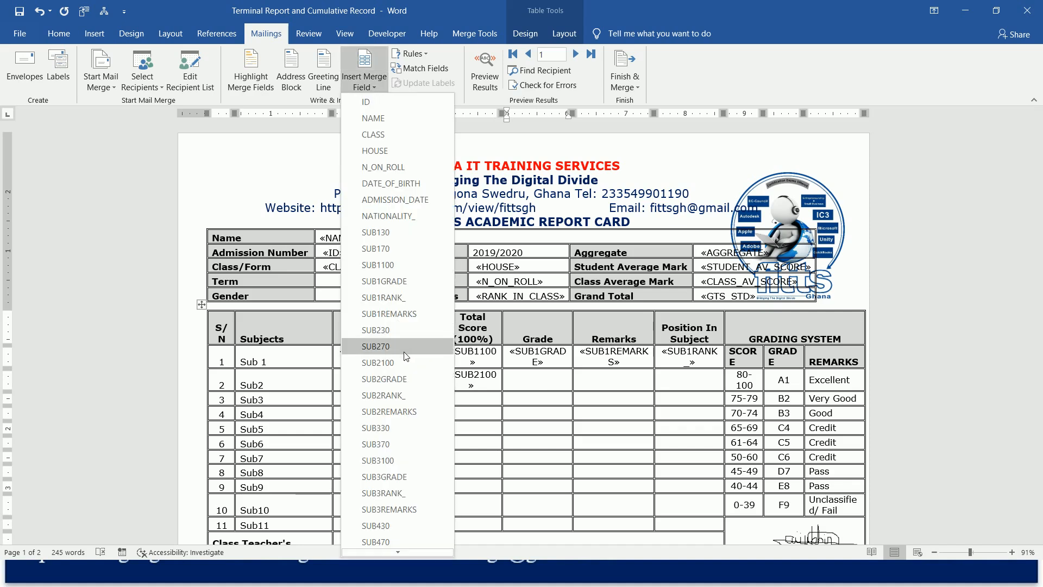
left_click(400, 377)
key("Tab")
left_click(366, 88)
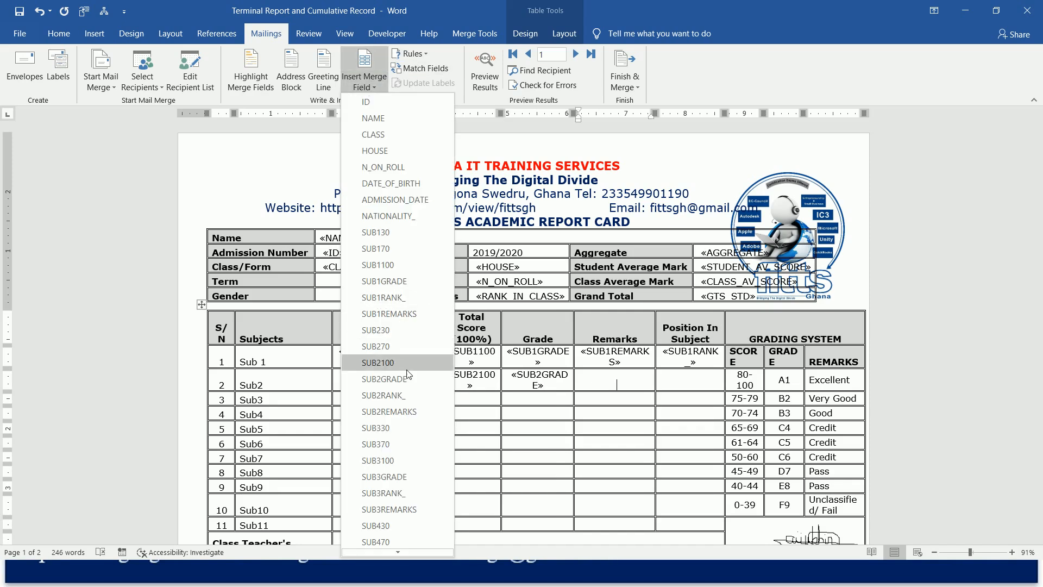
left_click(389, 412)
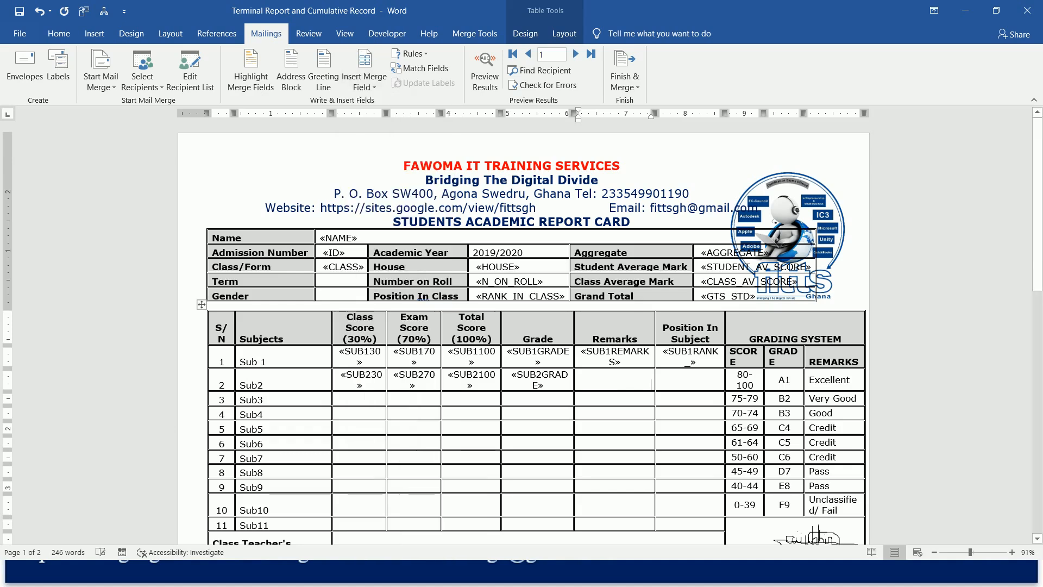
left_click(368, 86)
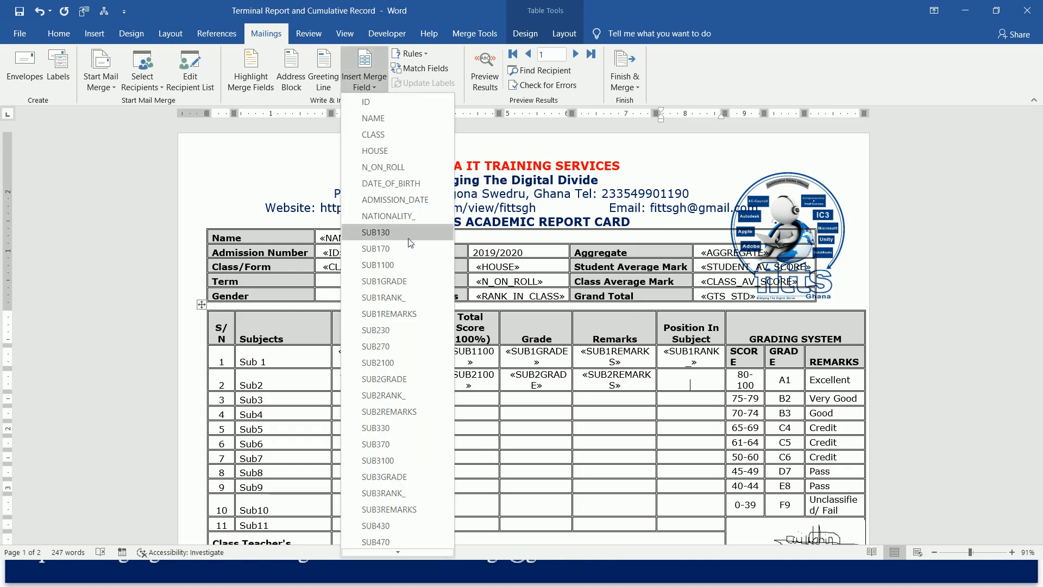
left_click(413, 396)
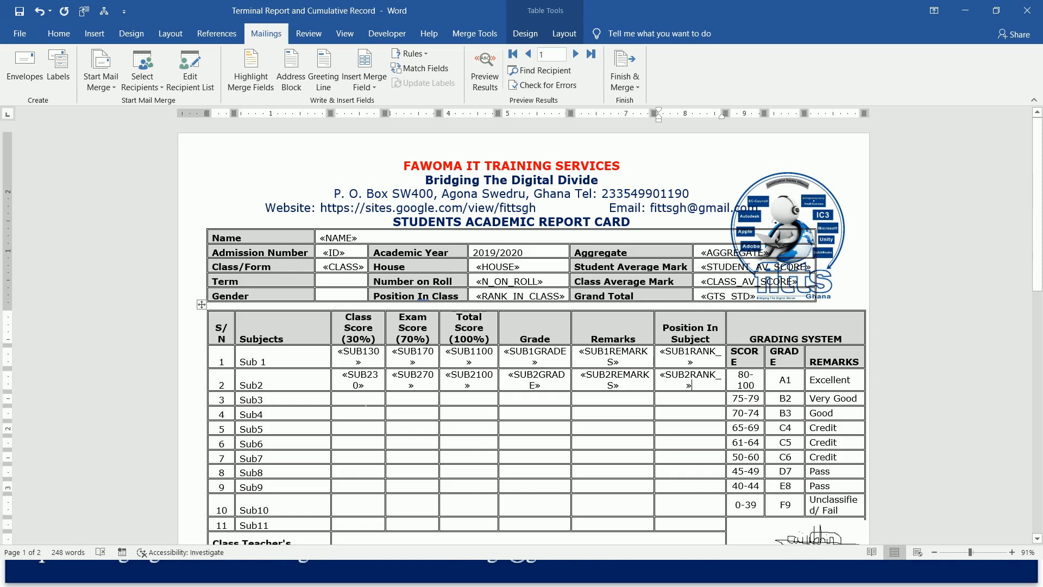
Fill Sub3's Class Score, Exam Score and Total Score cells with the SUB330, SUB370 and SUB3100 merge fields.
left_click(363, 81)
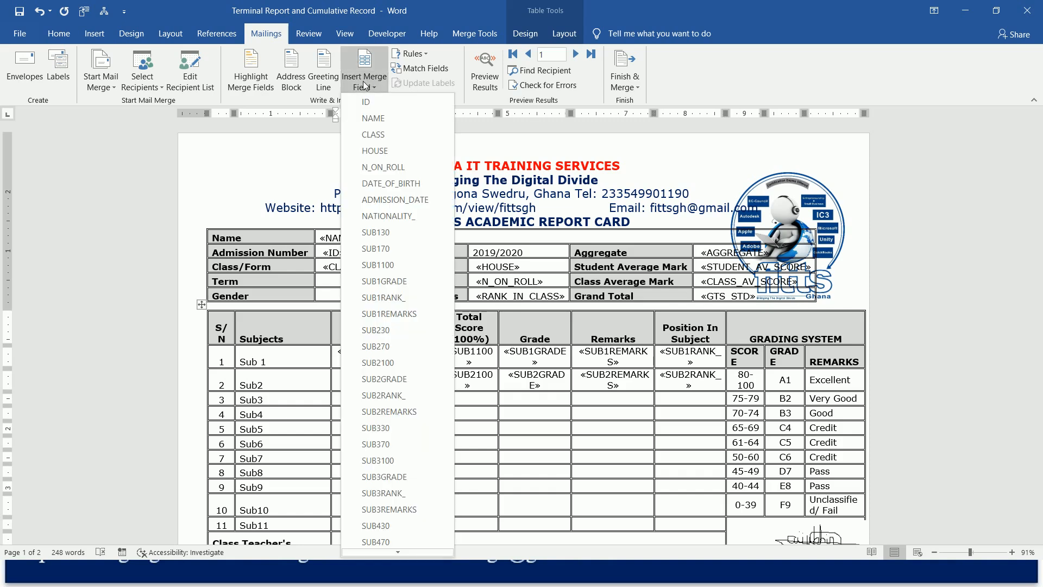
left_click(396, 428)
key("Tab")
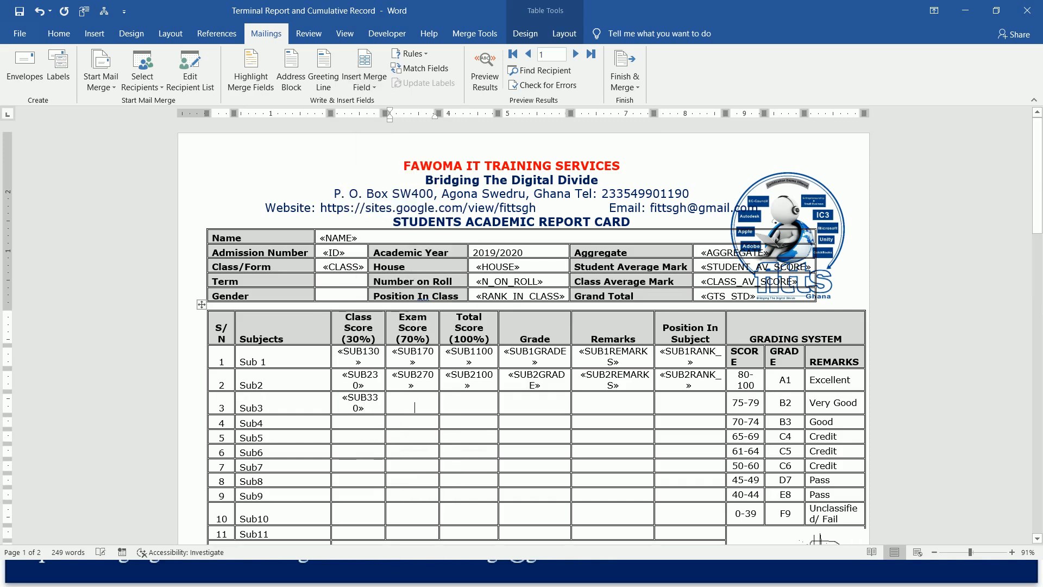
left_click(364, 81)
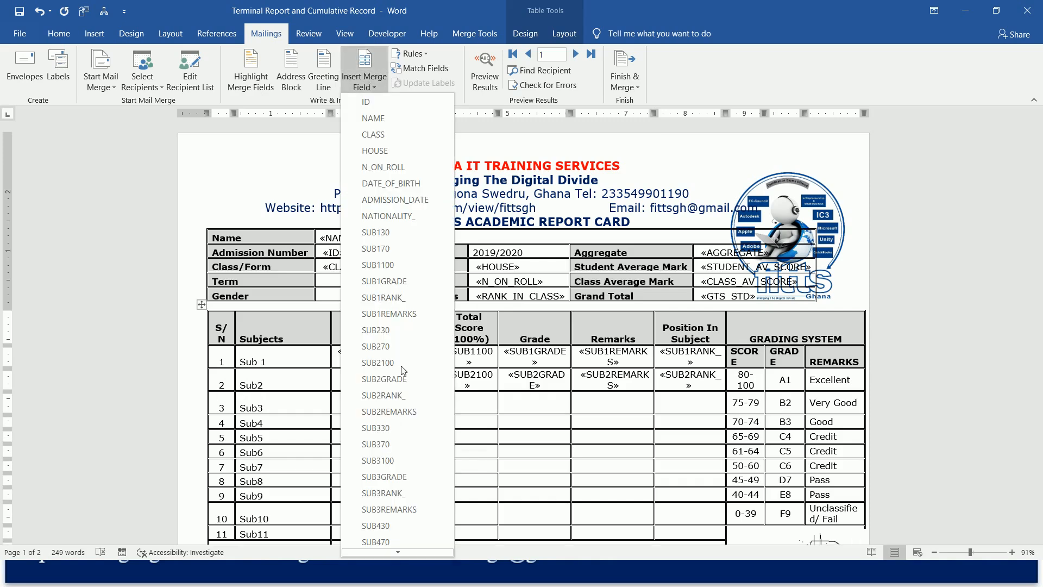
left_click(412, 441)
key("Tab")
left_click(365, 85)
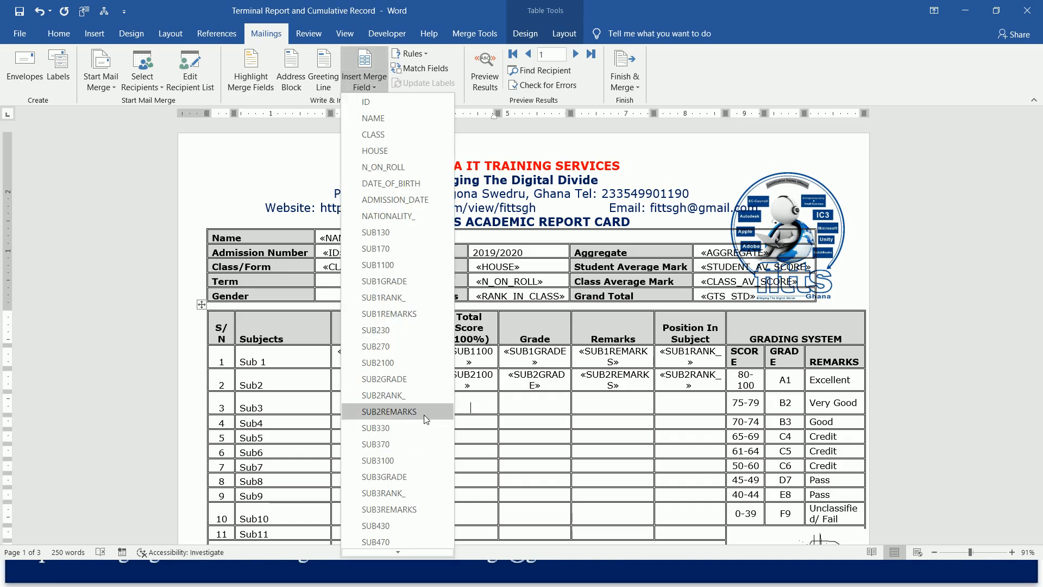
left_click(413, 460)
Fill Sub3's Grade, Remarks and Position In Subject cells with the SUB3GRADE, SUB3REMARKS and SUB3RANK_ merge fields.
key("Tab")
left_click(365, 84)
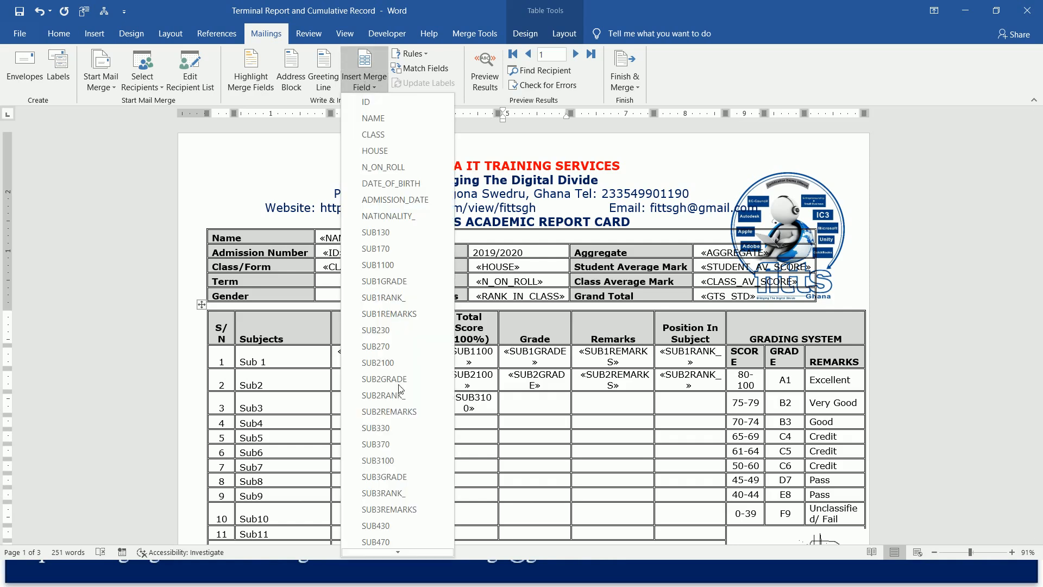
left_click(409, 478)
key("Tab")
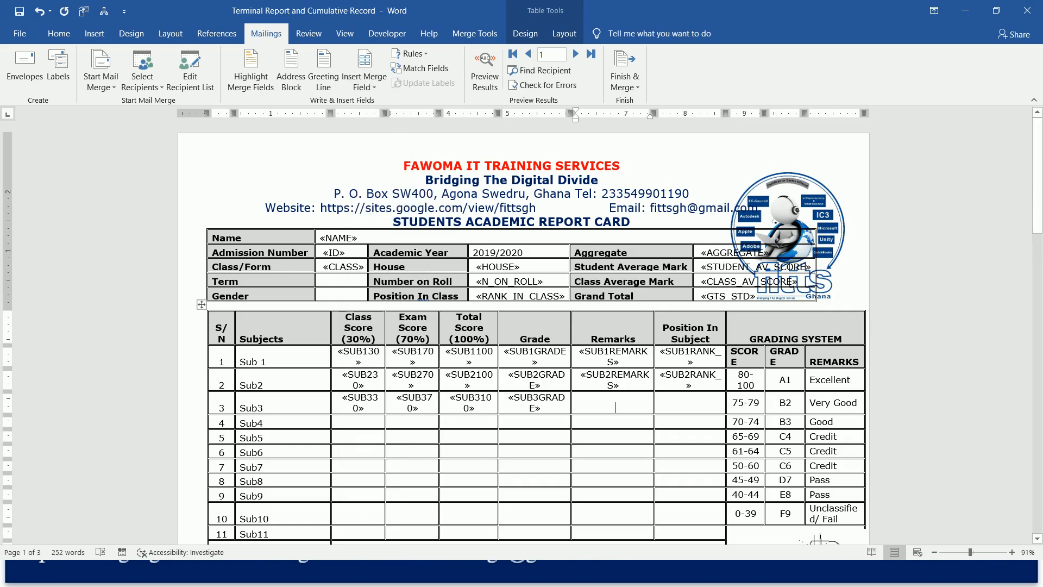
left_click(365, 86)
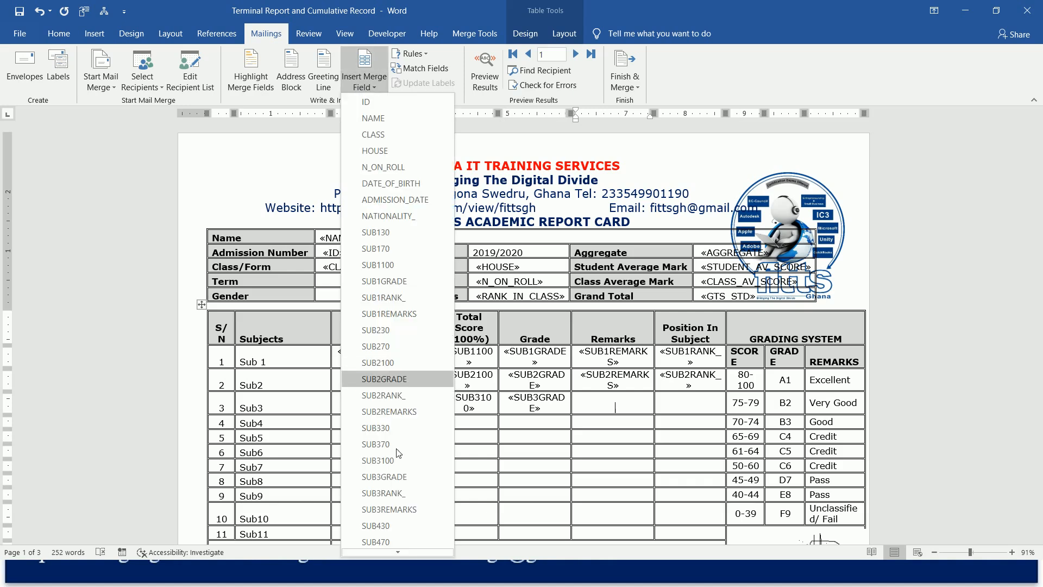
left_click(416, 506)
key("Tab")
left_click(366, 86)
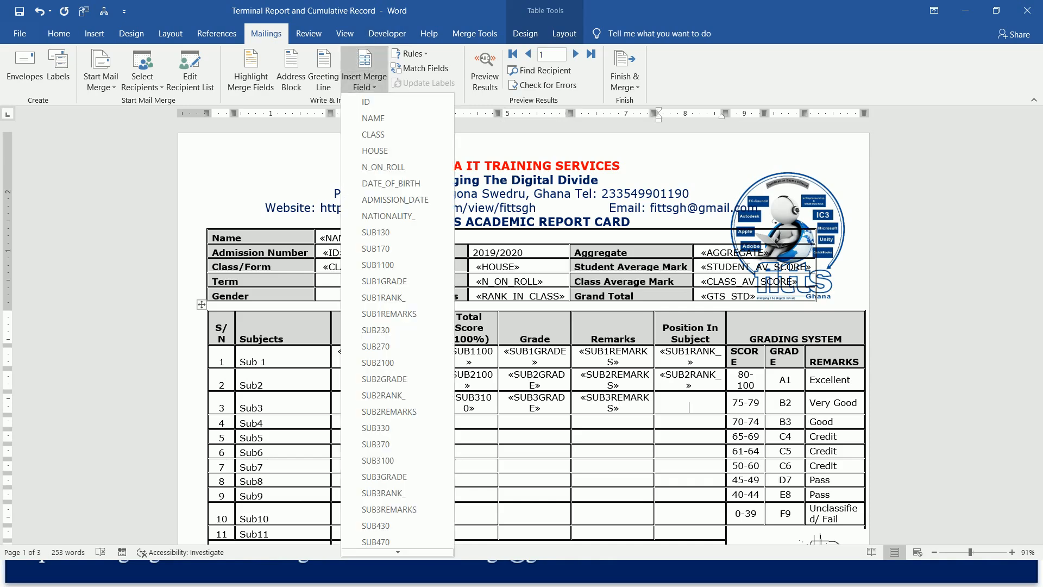
key("Escape")
left_click(366, 84)
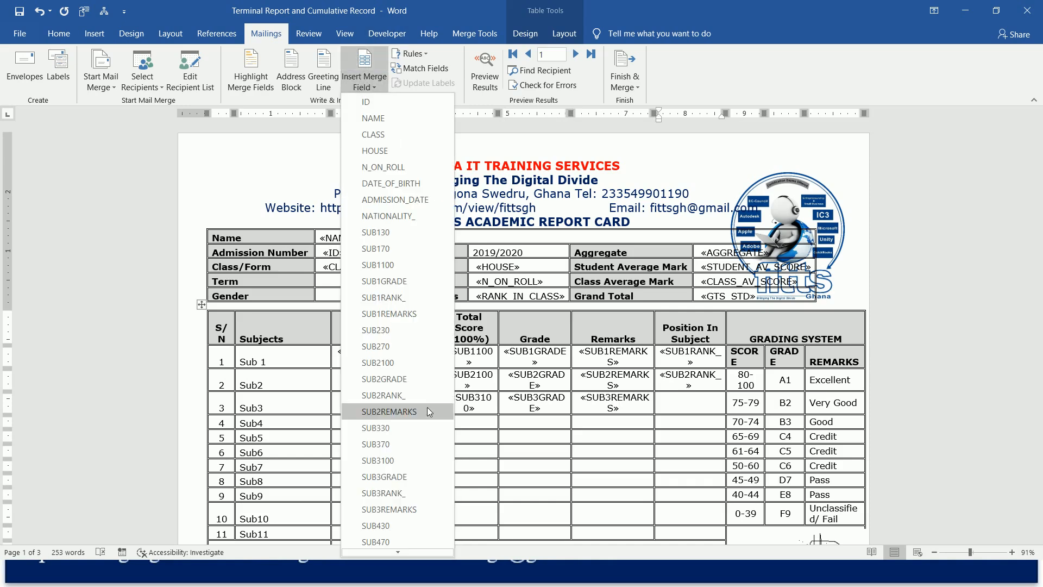
left_click(404, 496)
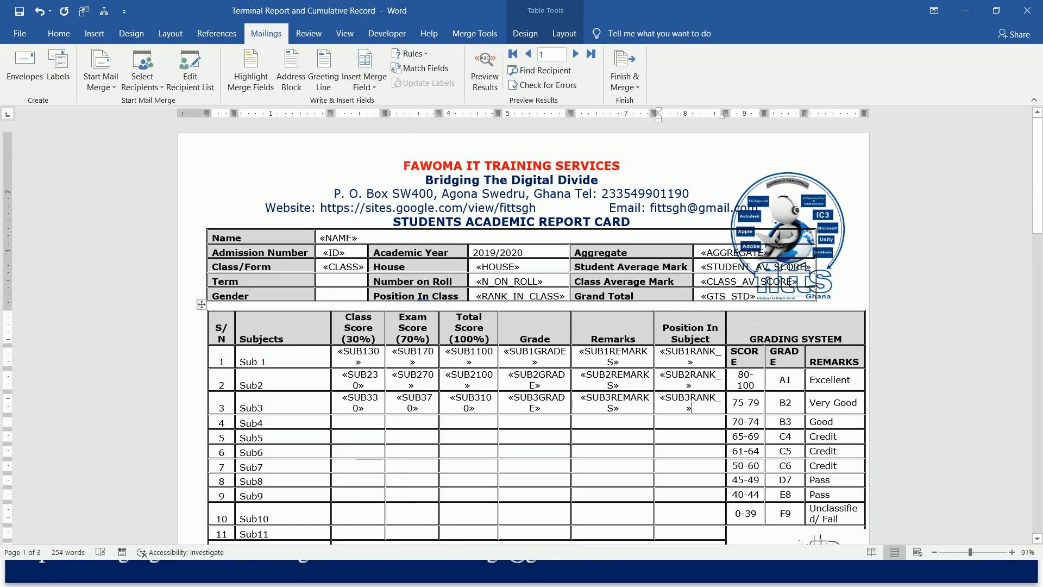
left_click(347, 503)
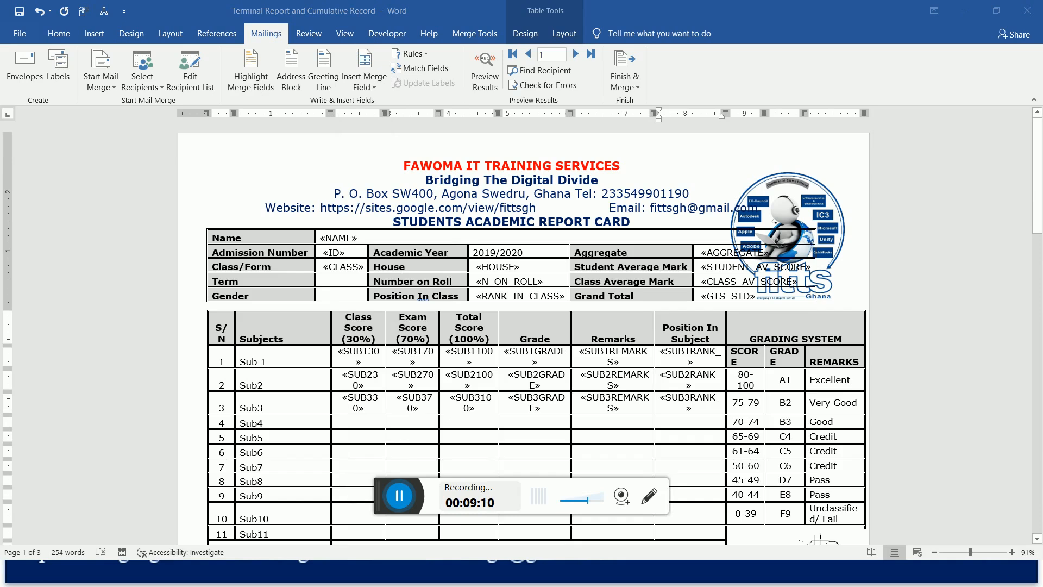
left_click_drag(387, 495, 18, 141)
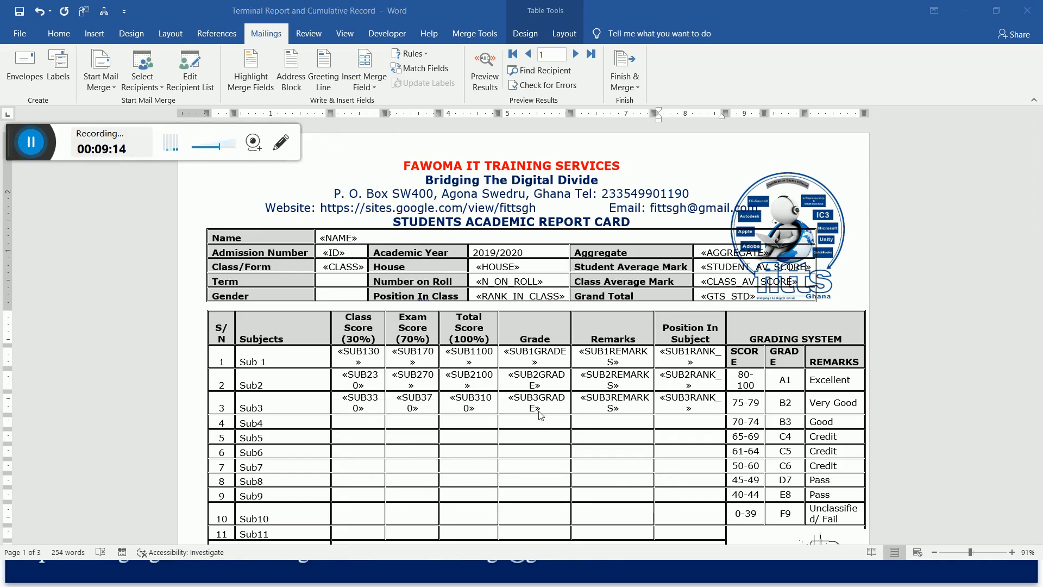
left_click(346, 429)
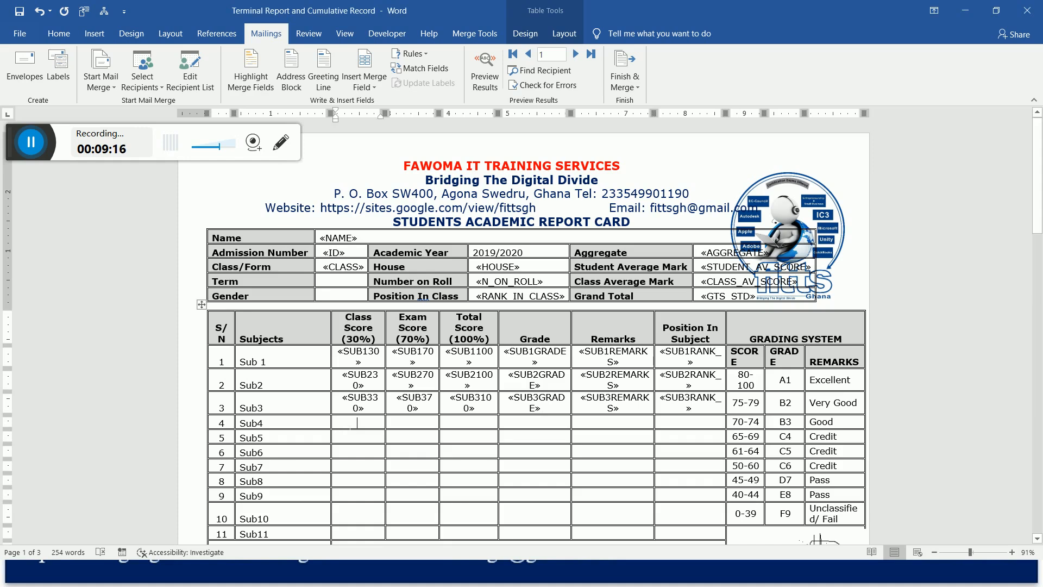
left_click(363, 87)
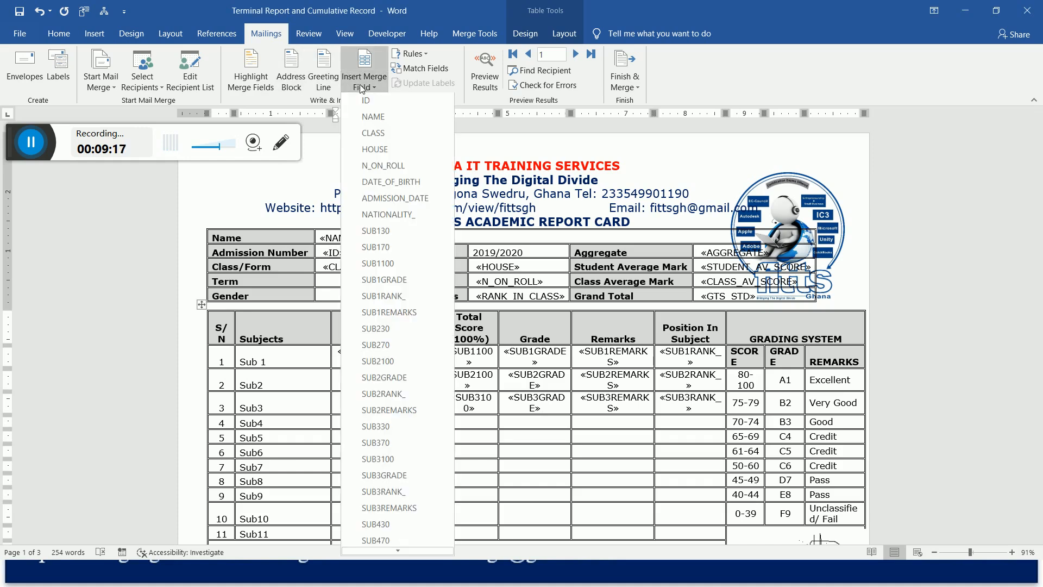
left_click_drag(19, 134, 757, 14)
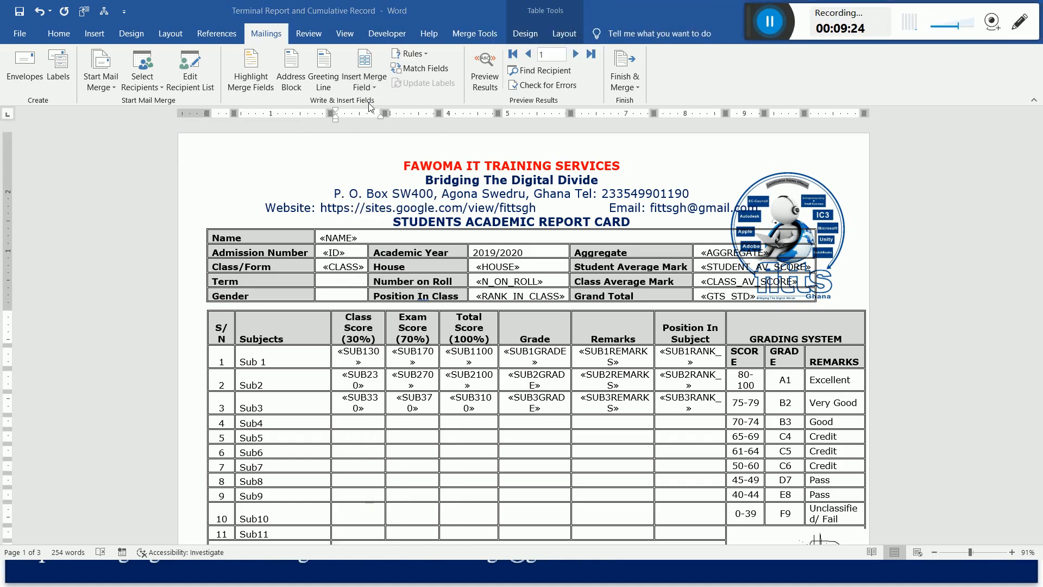
Insert the SUB430 merge field into Sub4's Class Score cell and SUB470 into its Exam Score cell.
left_click(360, 423)
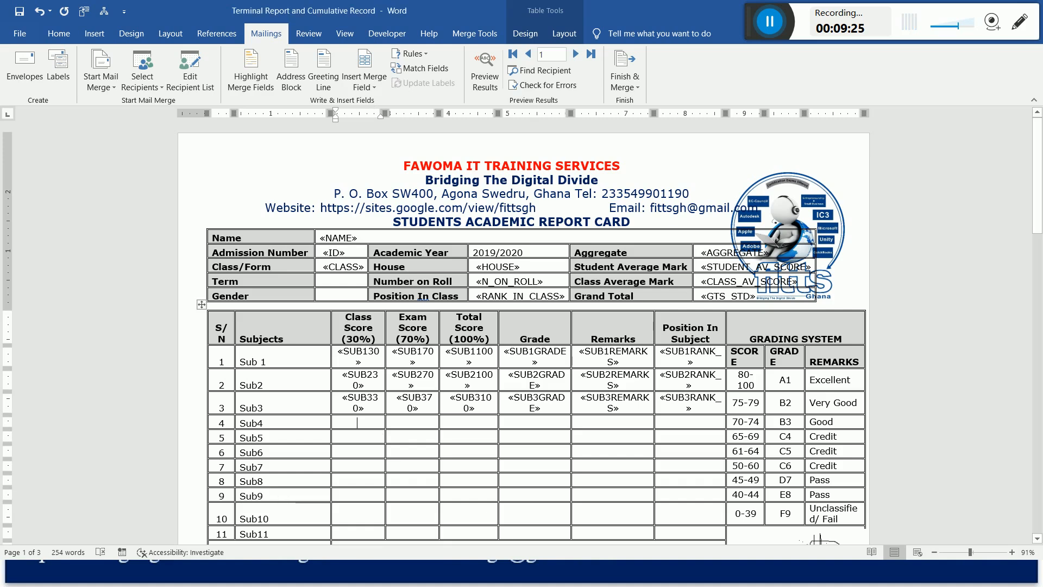
left_click(357, 90)
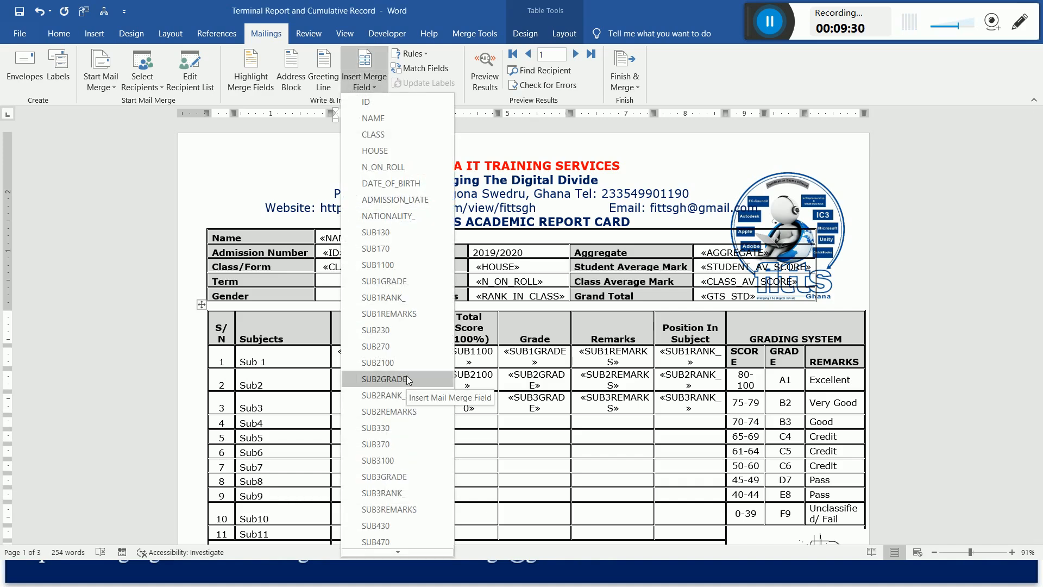
left_click(396, 526)
left_click(413, 426)
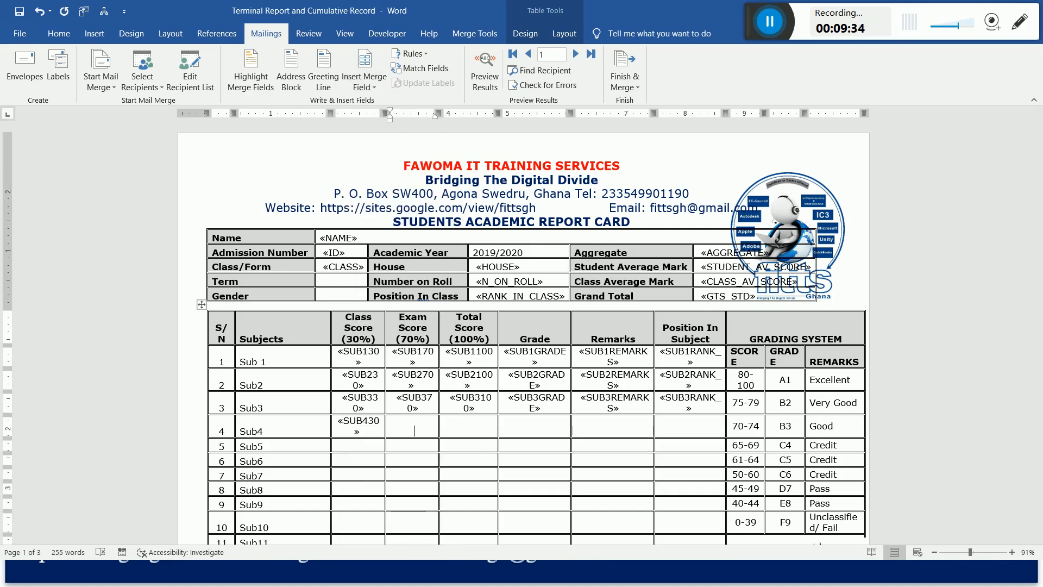
left_click(363, 86)
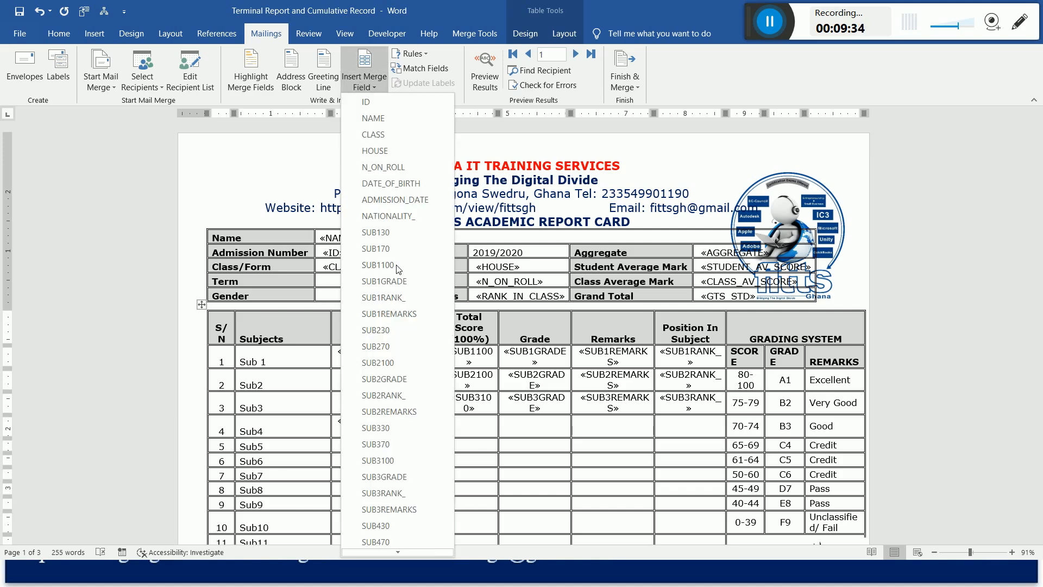
left_click(392, 540)
Insert the SUB4(100) database field into Sub4's Total Score cell from the full list of merge fields.
left_click(476, 430)
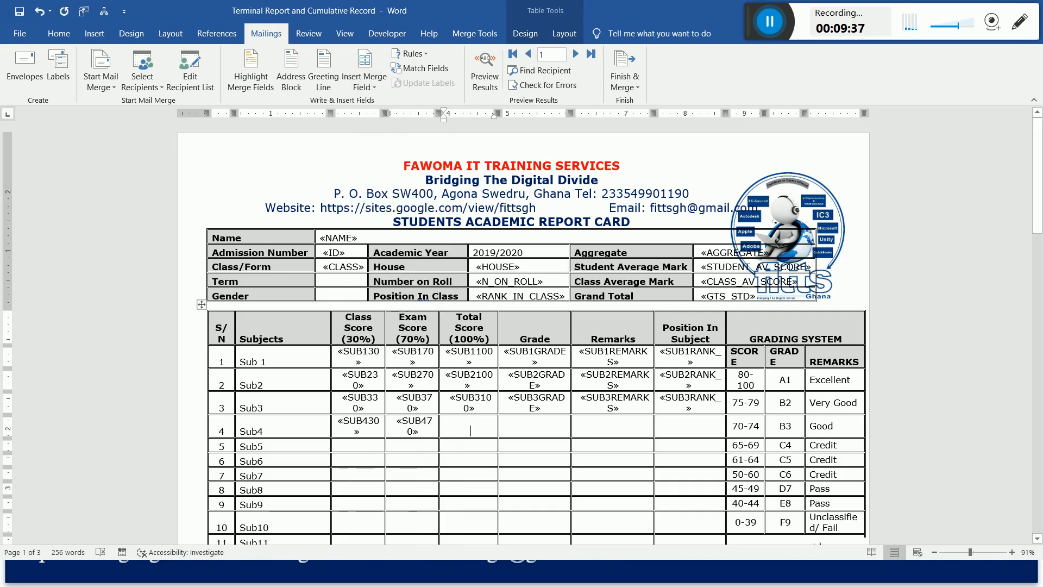
left_click(373, 64)
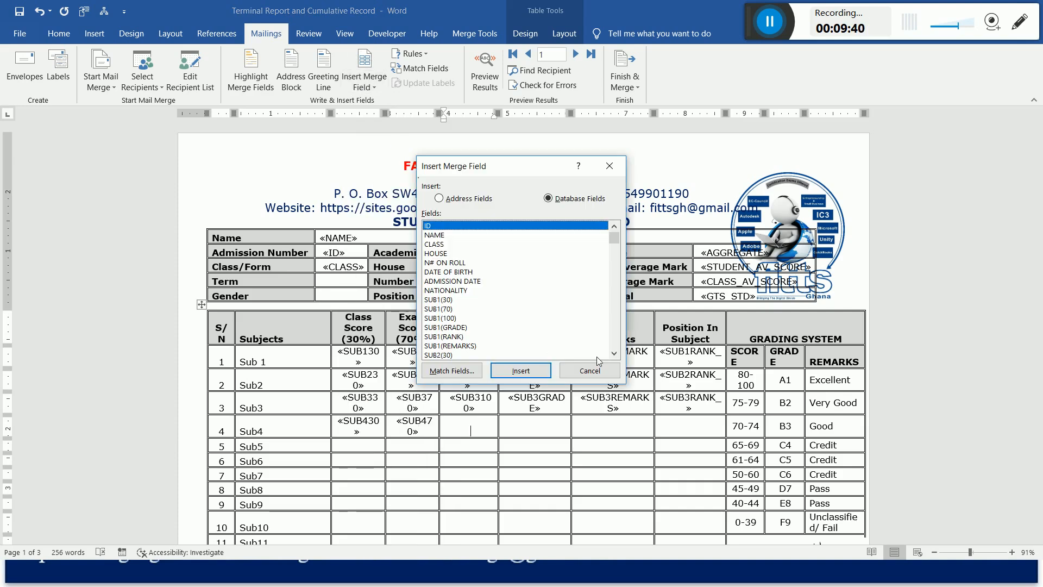
left_click(615, 355)
left_click(615, 355)
left_click(615, 354)
left_click(615, 354)
left_click(615, 354)
left_click(614, 355)
left_click(615, 355)
left_click(615, 355)
left_click(614, 355)
left_click(615, 355)
left_click(614, 355)
left_click(615, 355)
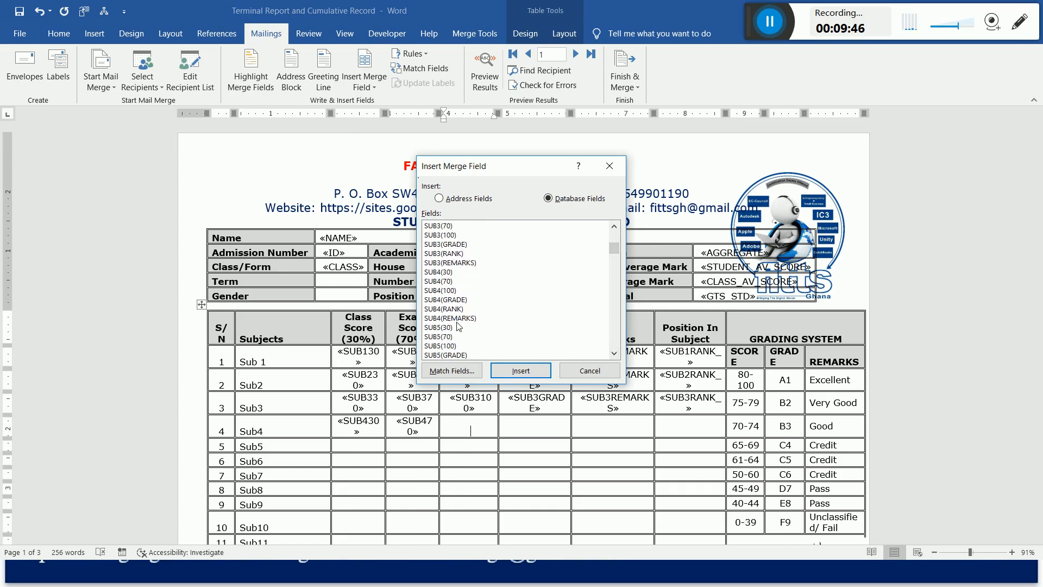
left_click(452, 293)
left_click(523, 374)
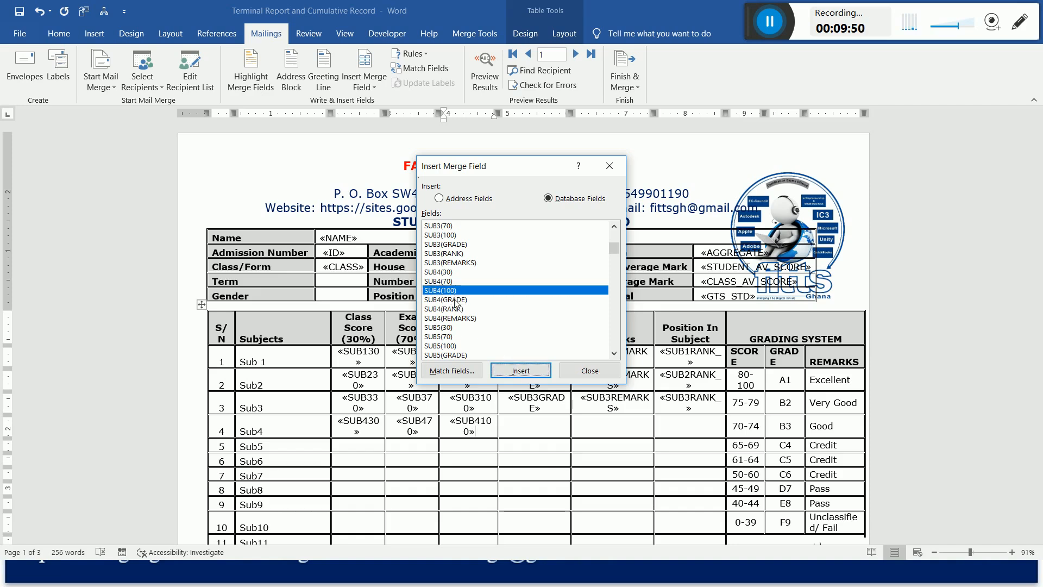
Insert the SUB4(GRADE), SUB4(RANK) and SUB4(REMARKS) database fields after the total field in Sub4's Total Score cell.
left_click(454, 300)
left_click(520, 370)
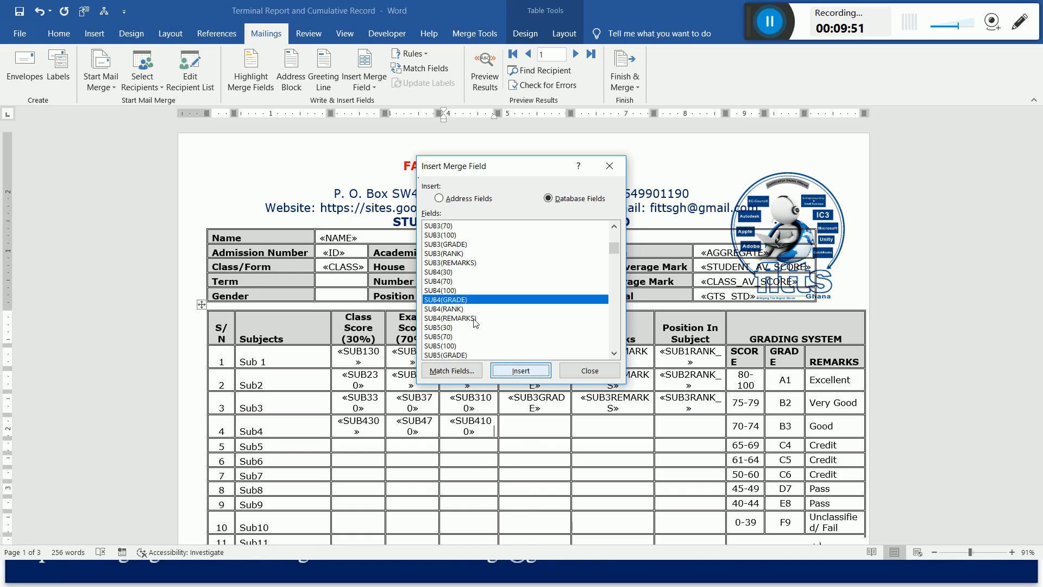
left_click(458, 309)
left_click(521, 371)
left_click(457, 318)
left_click(522, 370)
left_click(590, 370)
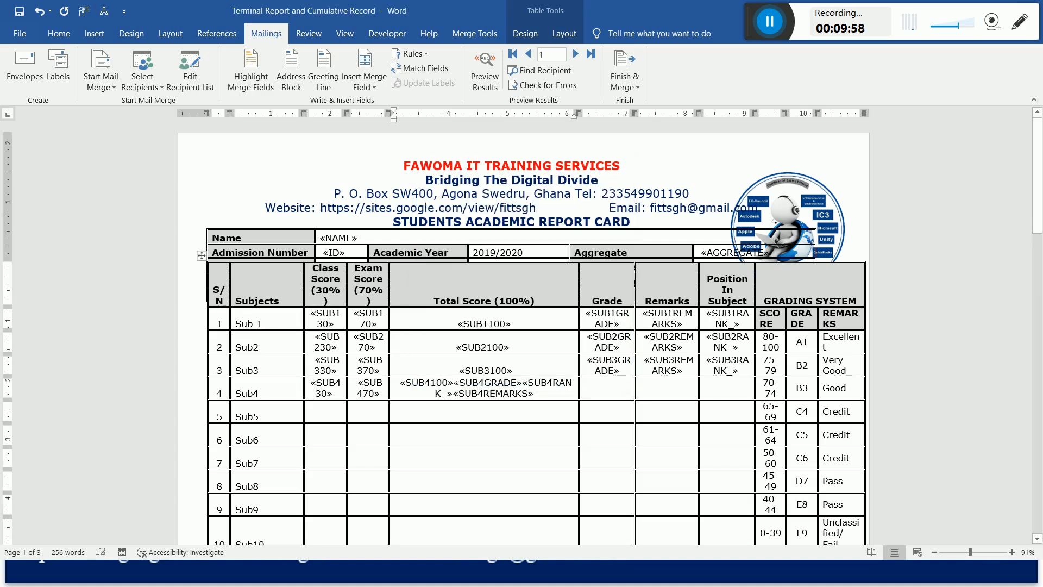
Move the SUB4GRADE, SUB4RANK_ and SUB4REMARKS fields from Sub4's Total Score cell into its Grade cell.
left_click_drag(455, 383, 534, 394)
key("ctrl+c")
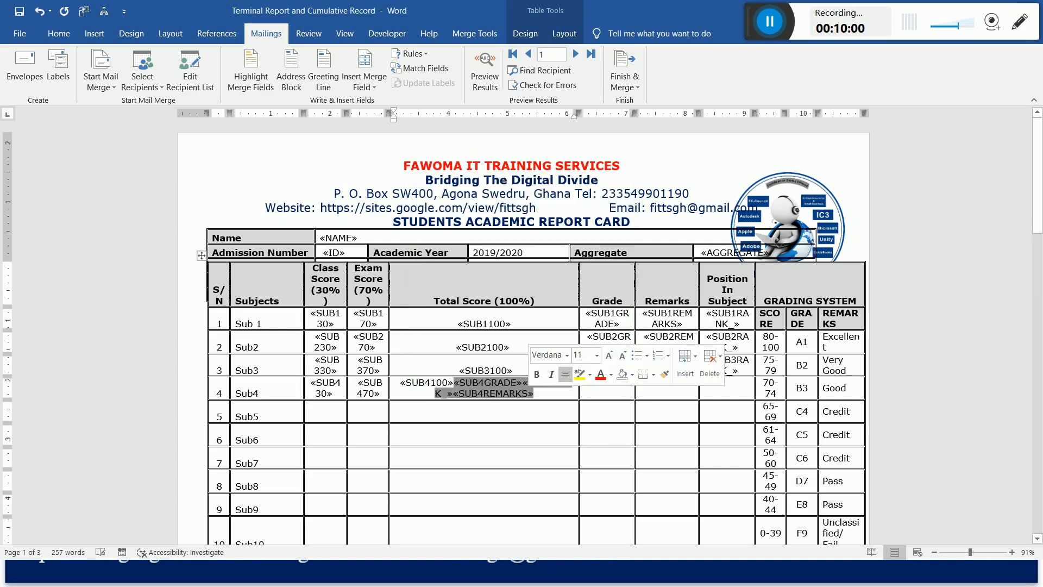
key("Delete")
left_click(534, 430)
key("ctrl+v")
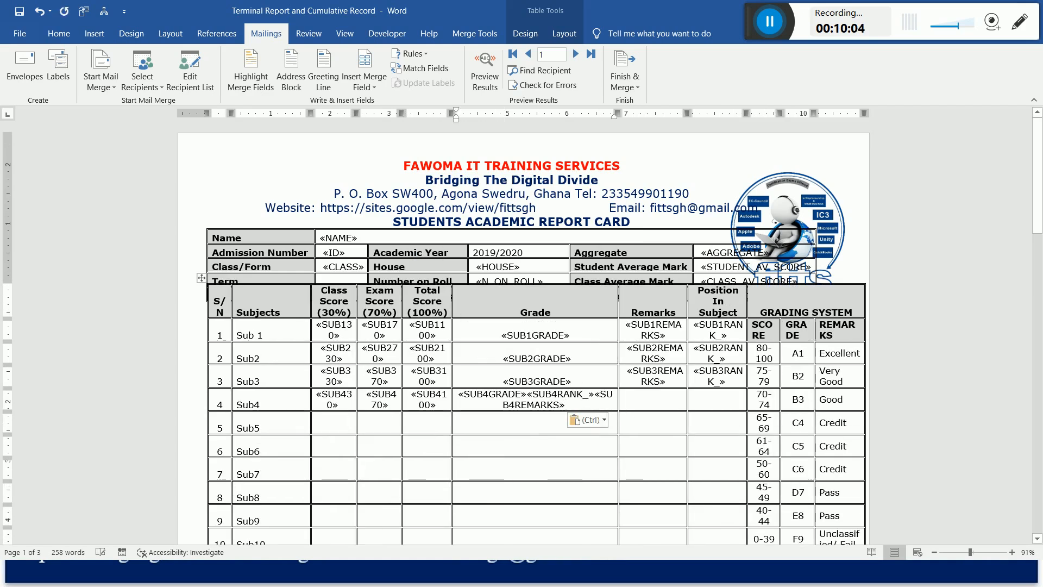
Move the SUB4RANK_ and SUB4REMARKS fields from Sub4's Grade cell into its Position In Subject cell.
left_click_drag(529, 395, 579, 410)
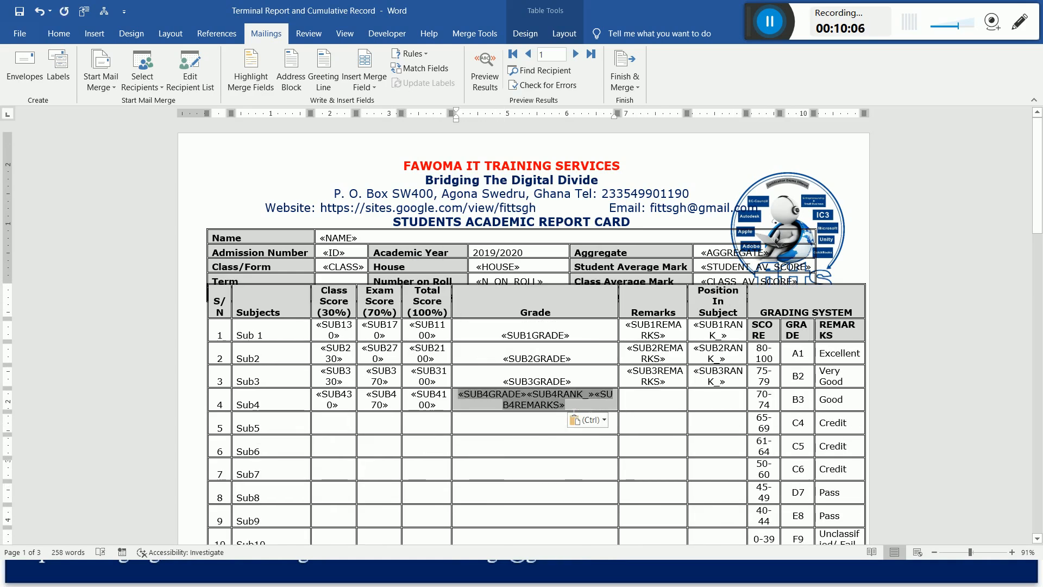
left_click(542, 405)
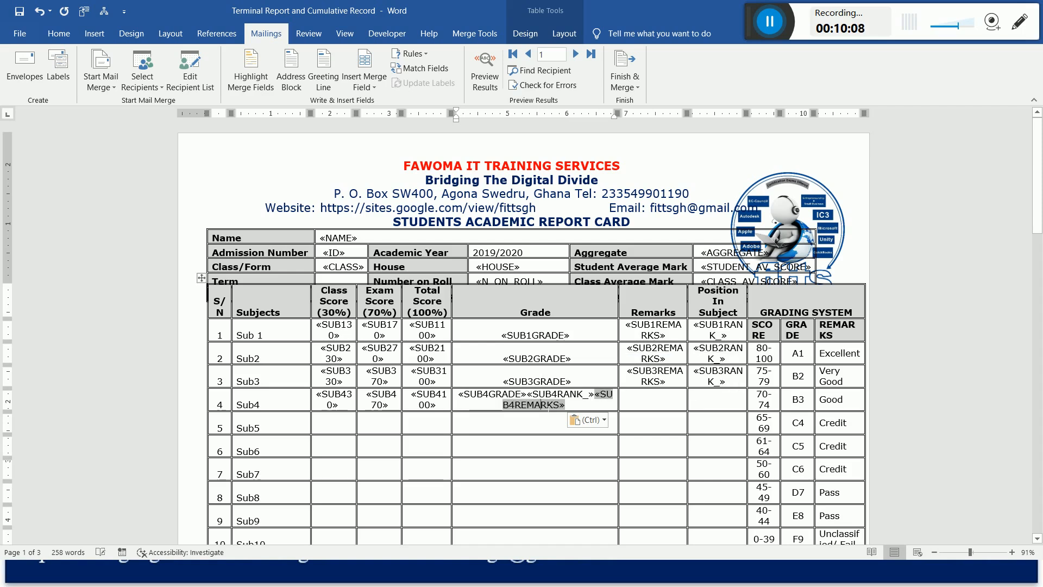
left_click_drag(529, 396, 566, 405)
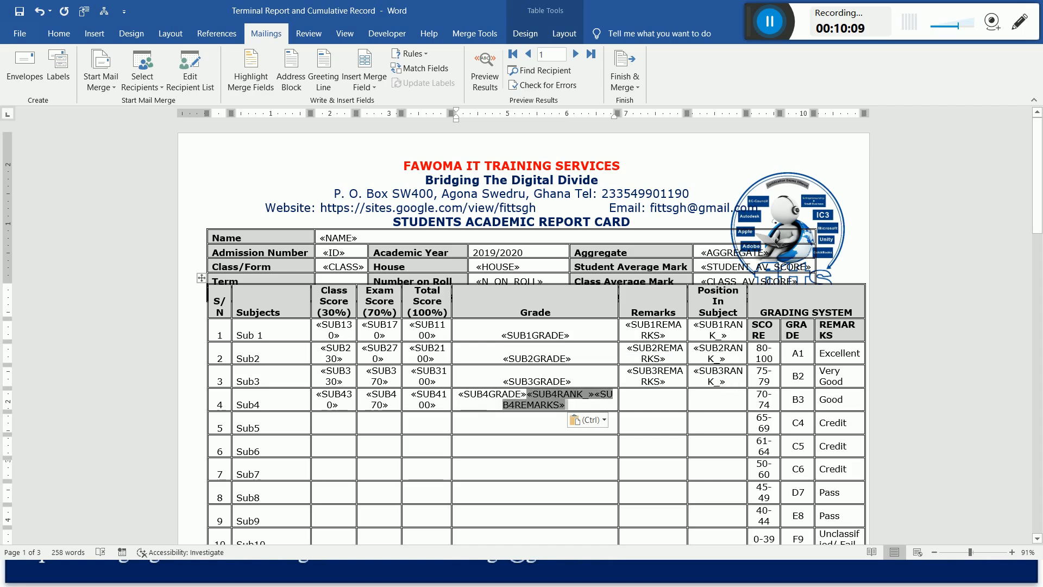
key("ctrl+x")
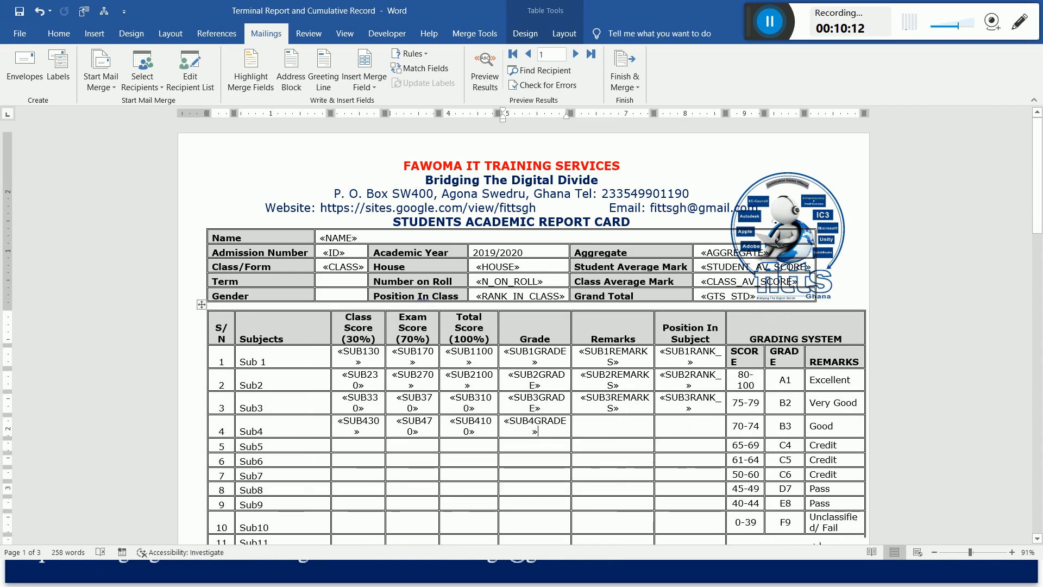
left_click(690, 429)
key("ctrl+v")
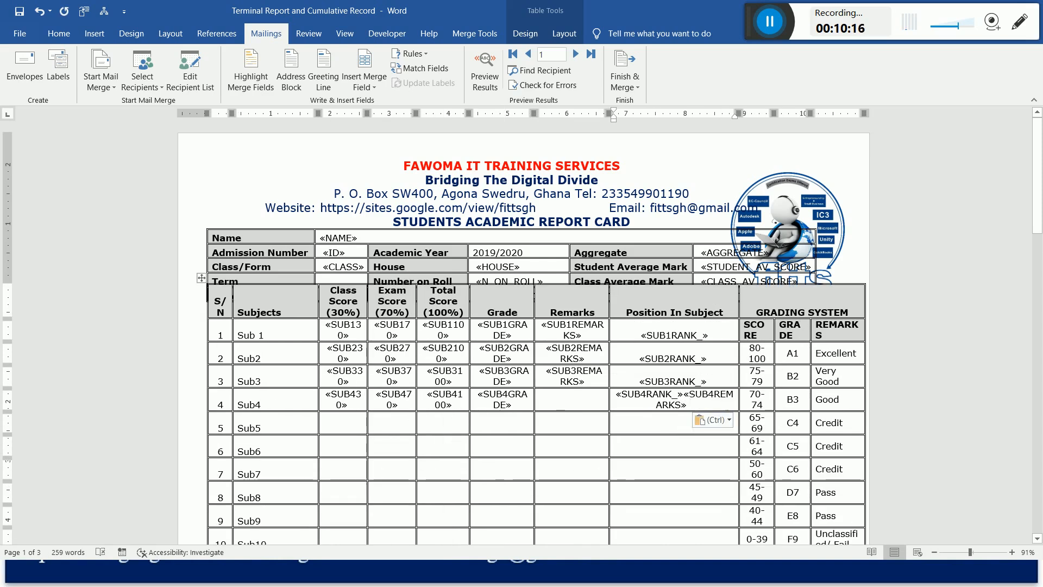
Move the SUB4REMARKS field from Sub4's Position In Subject cell into its Remarks cell.
double_click(694, 405)
key("ctrl+x")
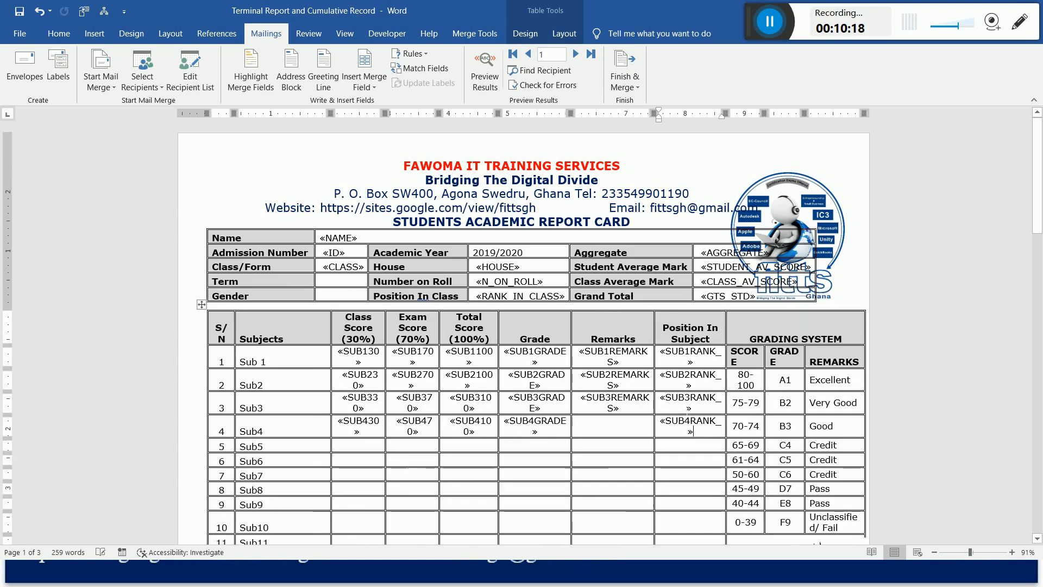
left_click(613, 431)
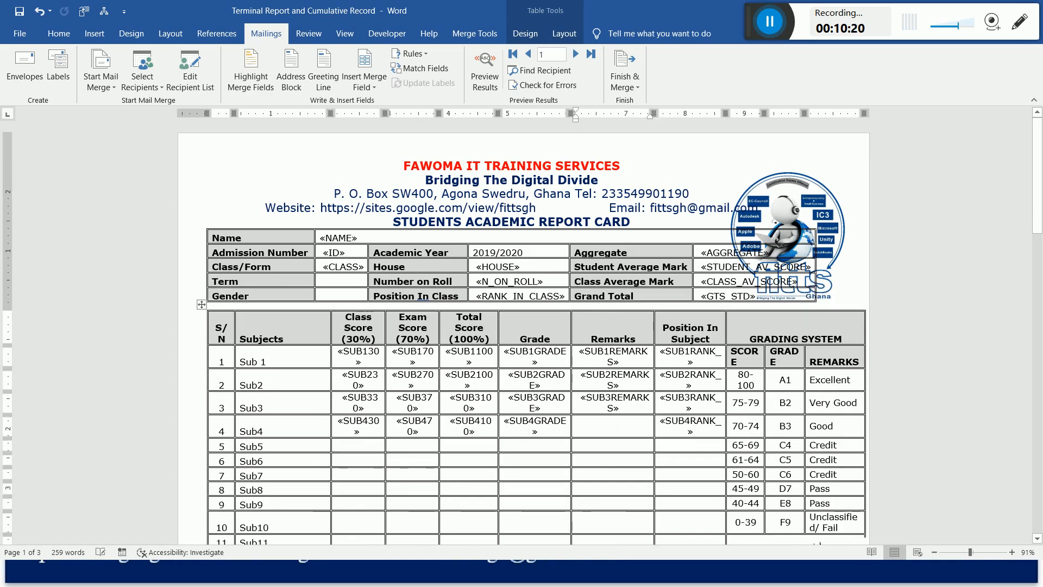
key("ctrl+v")
Insert the SUB5(30) database field into Sub5's Class Score cell.
left_click(355, 445)
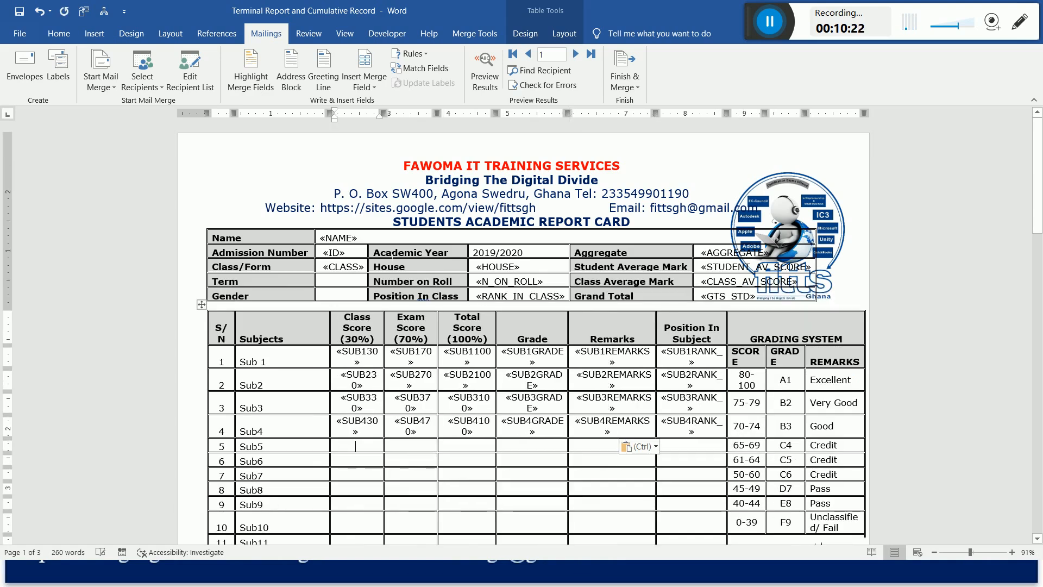
left_click(365, 60)
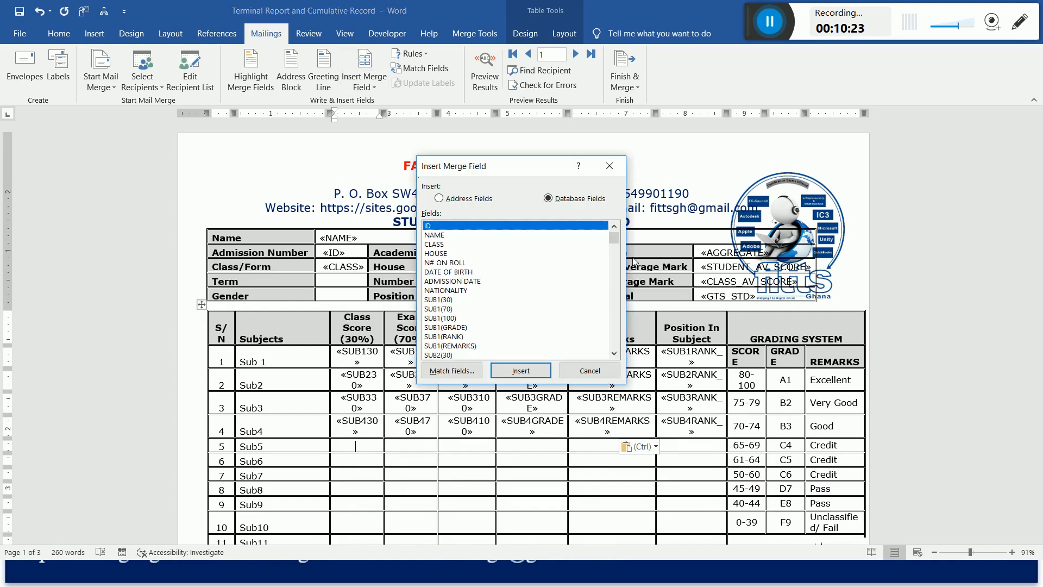
left_click_drag(616, 240, 617, 261)
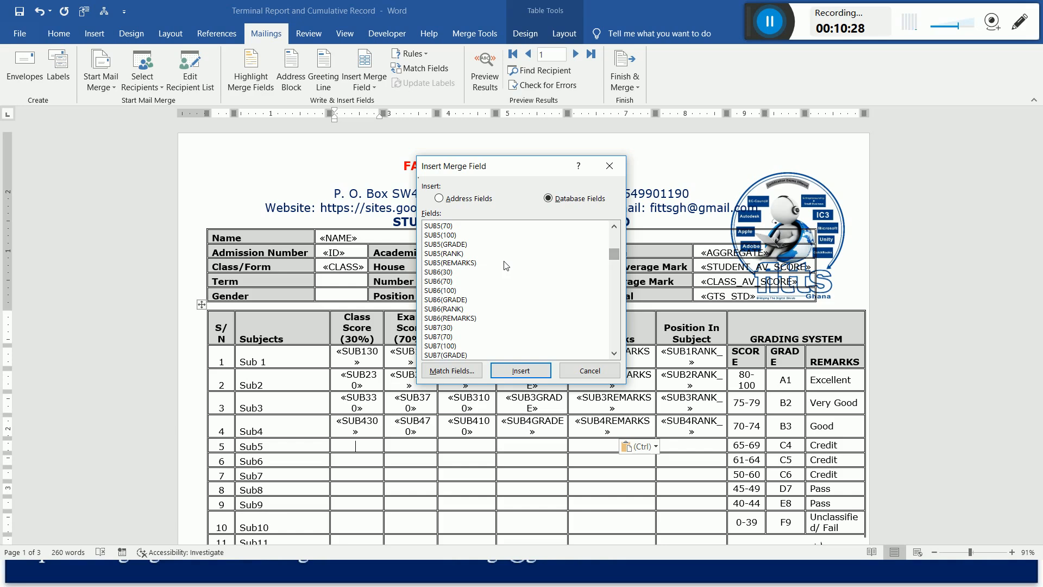
left_click(613, 228)
left_click(613, 228)
left_click(614, 228)
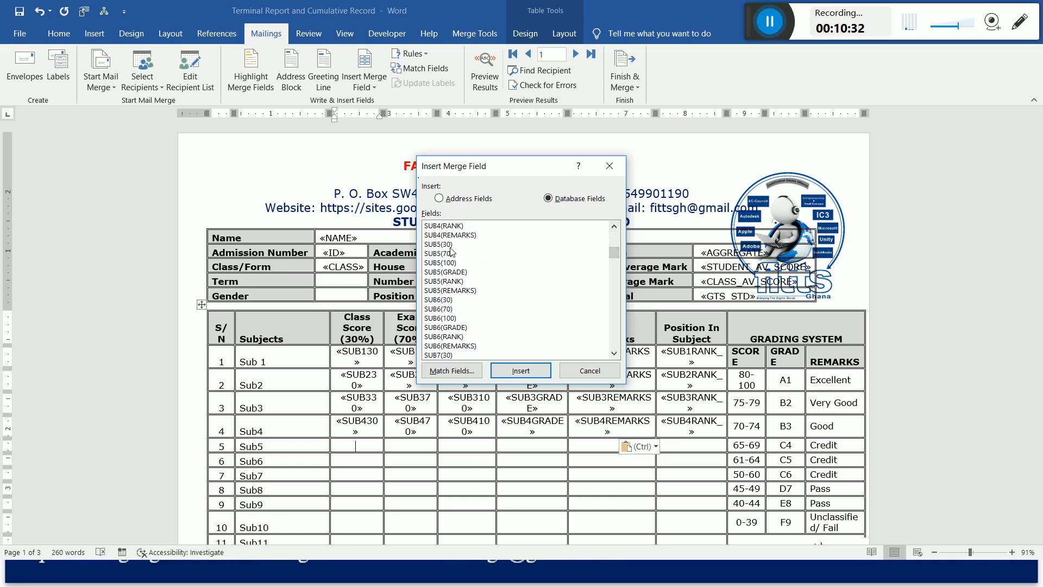
left_click(443, 245)
left_click(521, 371)
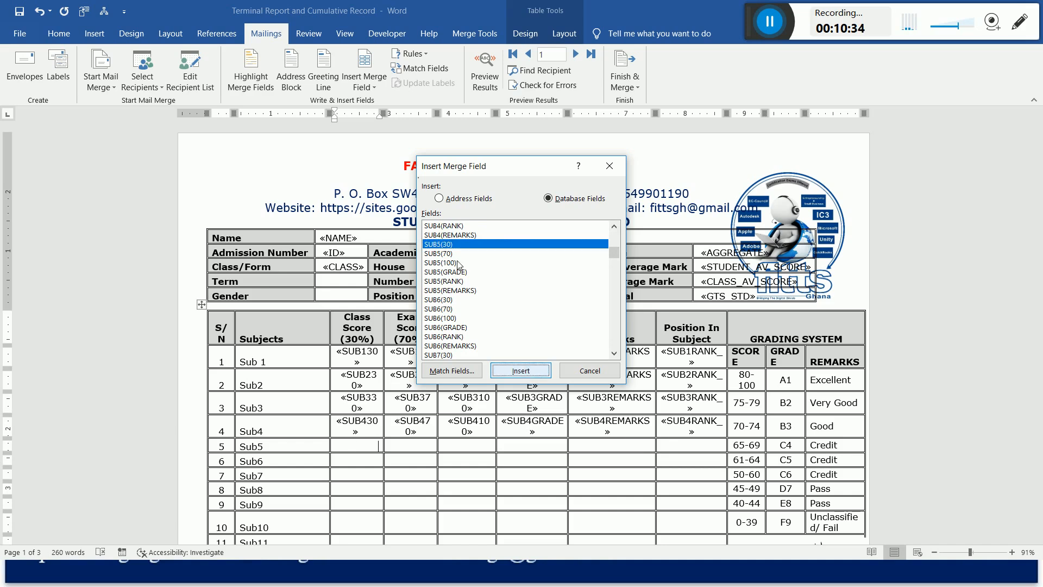
Add the SUB5(70), SUB5(100), SUB5(GRADE), SUB5(RANK) and SUB5(REMARKS) fields after SUB530 in Sub5's Class Score cell.
left_click(443, 253)
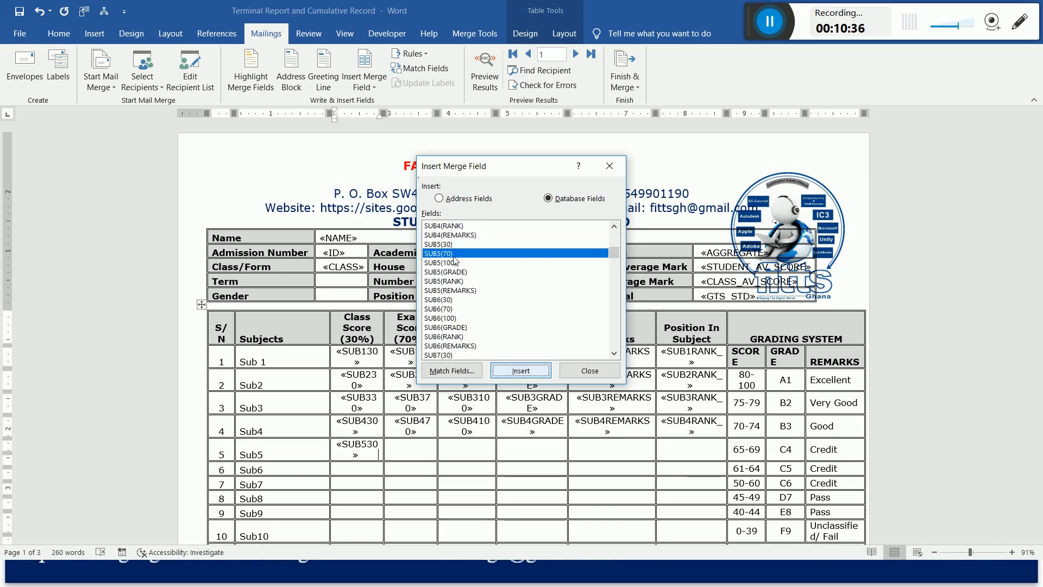
left_click(520, 371)
key("Down")
left_click(520, 371)
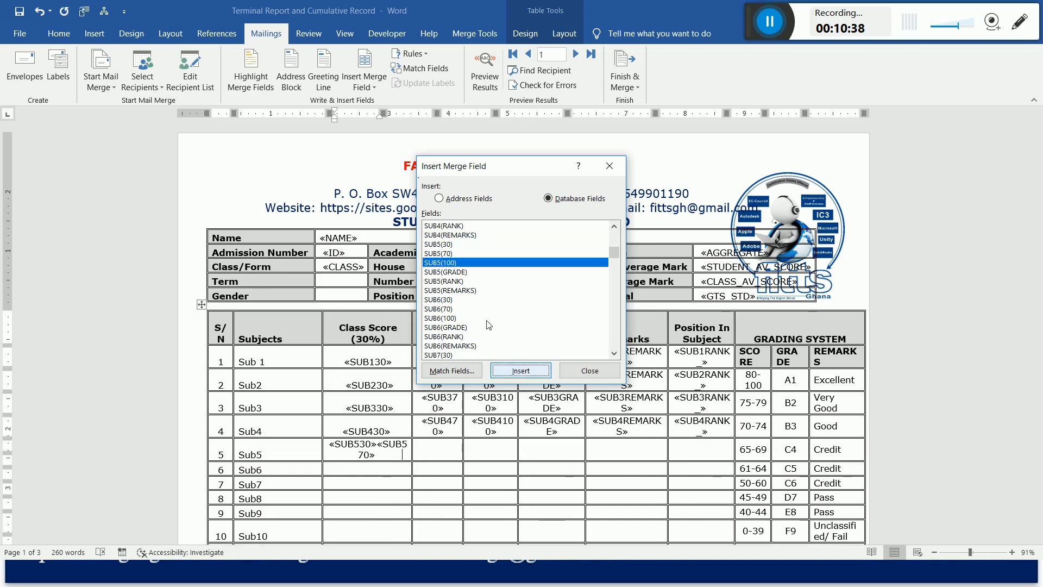
left_click(450, 272)
left_click(521, 371)
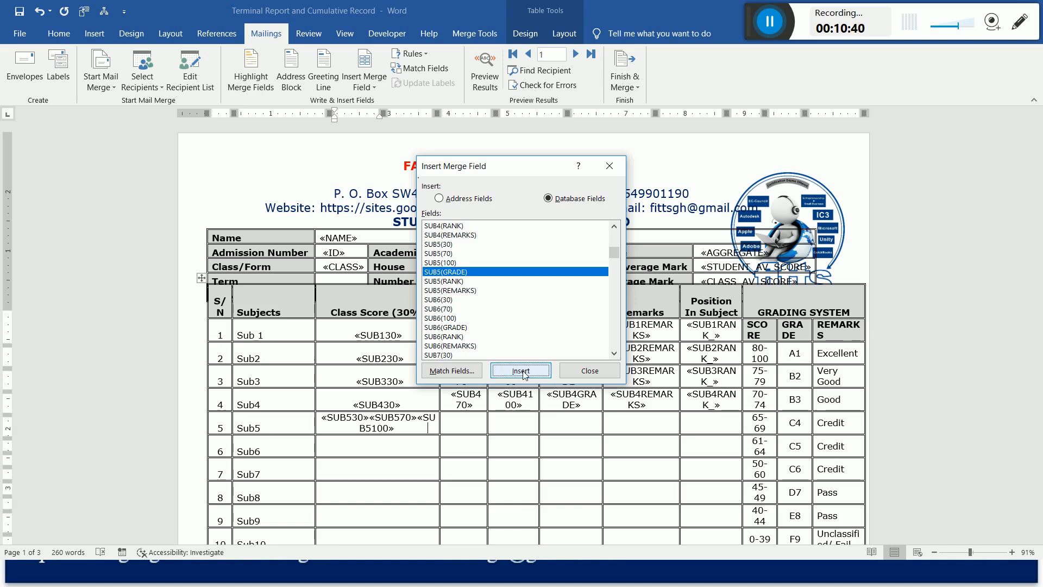
left_click(452, 282)
left_click(521, 371)
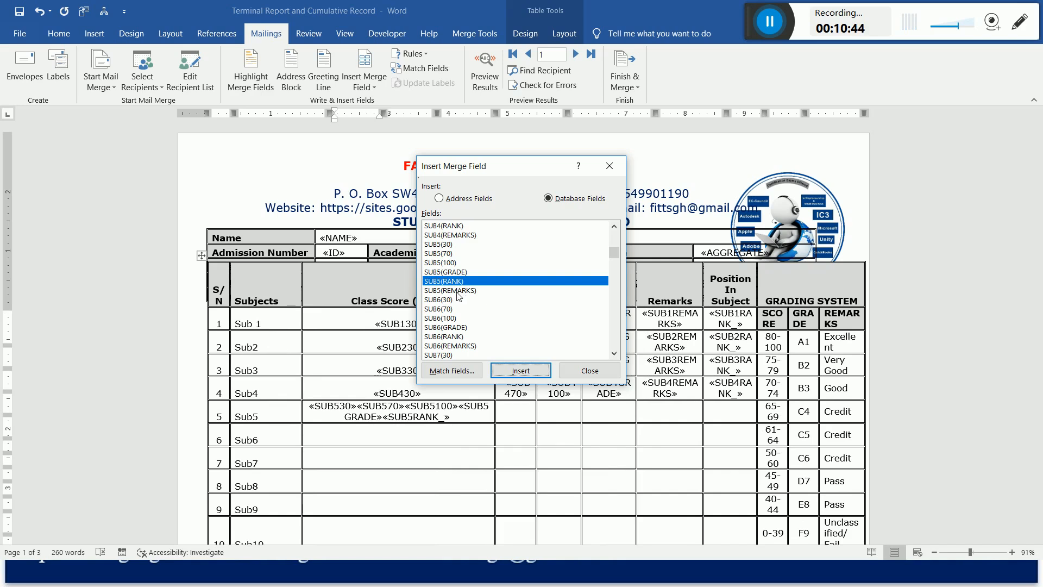
left_click(458, 292)
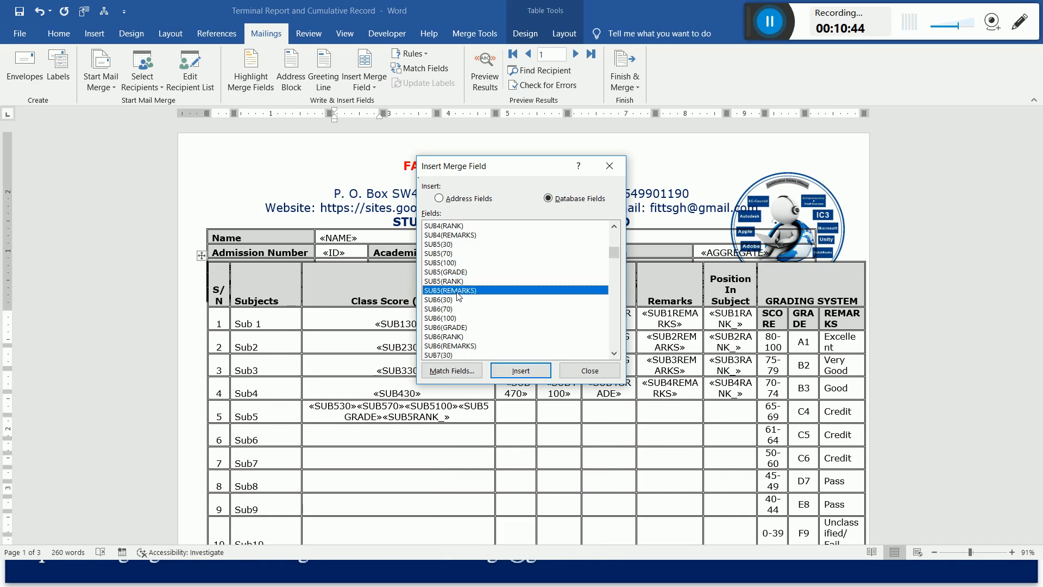
left_click(525, 372)
left_click(576, 375)
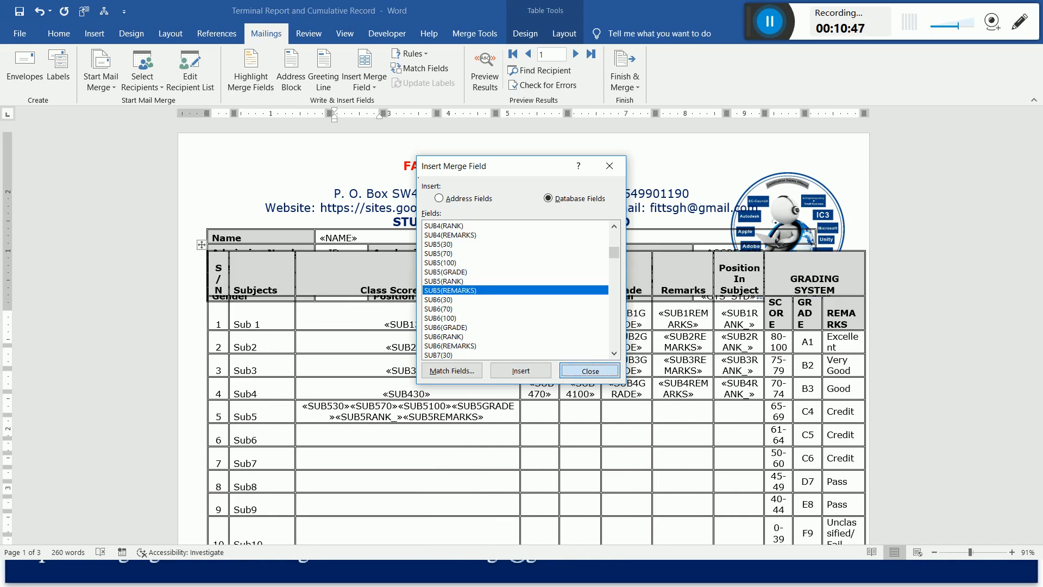
Move SUB570 from Sub5's Class Score cell to Exam Score, and SUB5100 with the grade, rank and remarks fields to Total Score.
left_click_drag(350, 407, 483, 419)
key("ctrl+x")
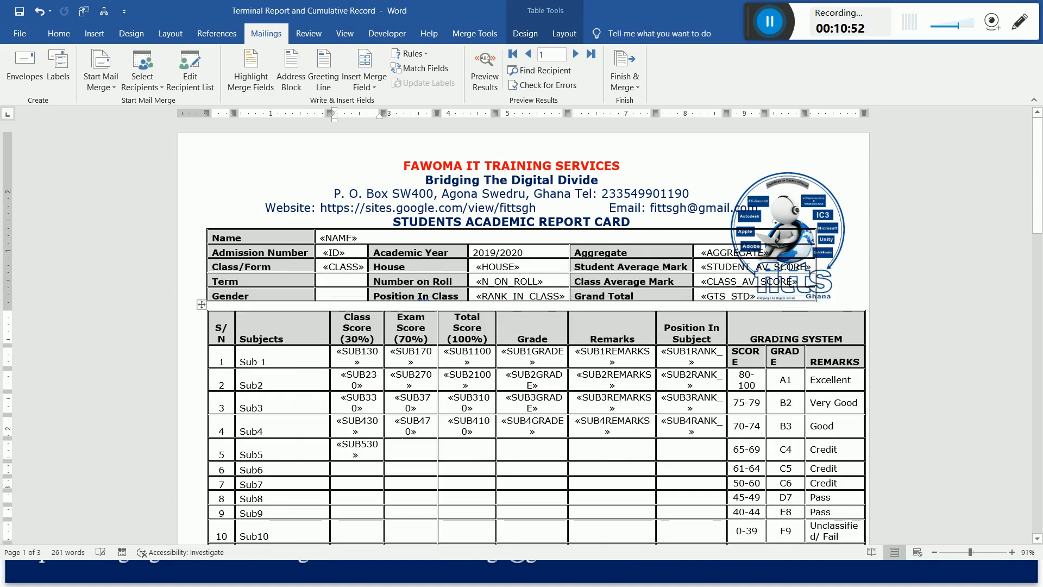
left_click(410, 452)
key("ctrl+v")
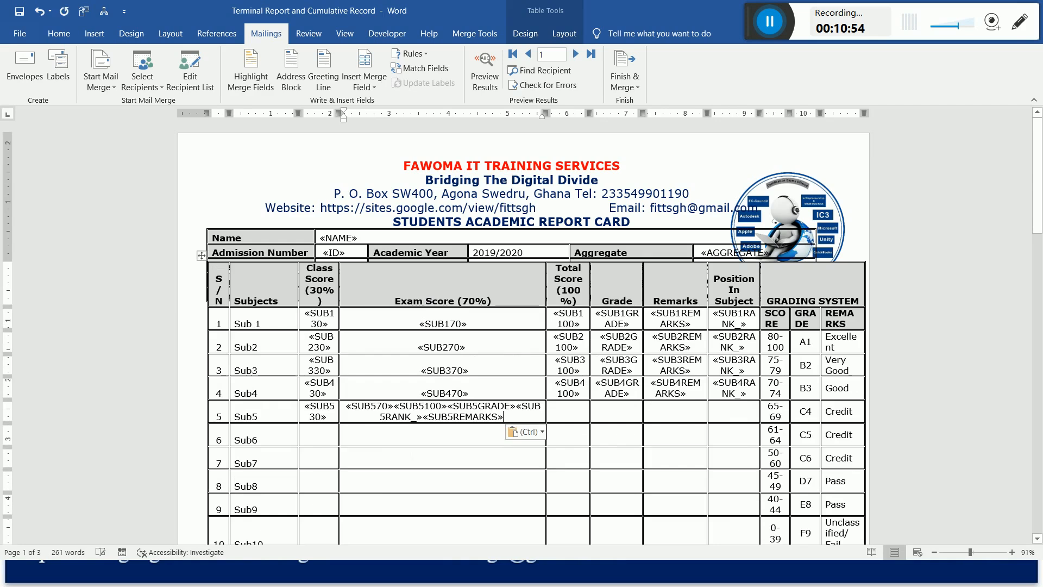
left_click_drag(393, 406, 504, 419)
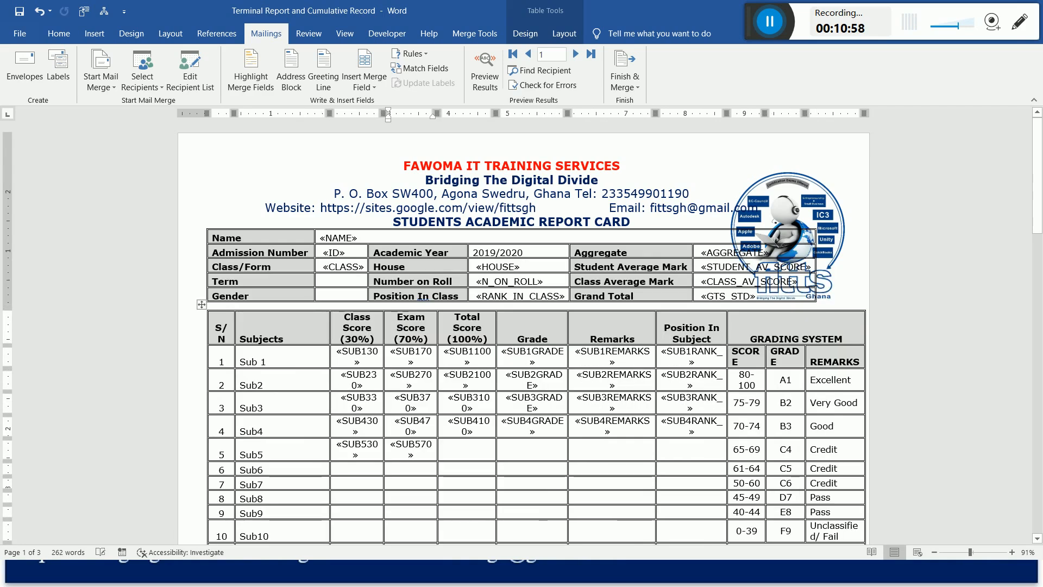
key("ctrl+v")
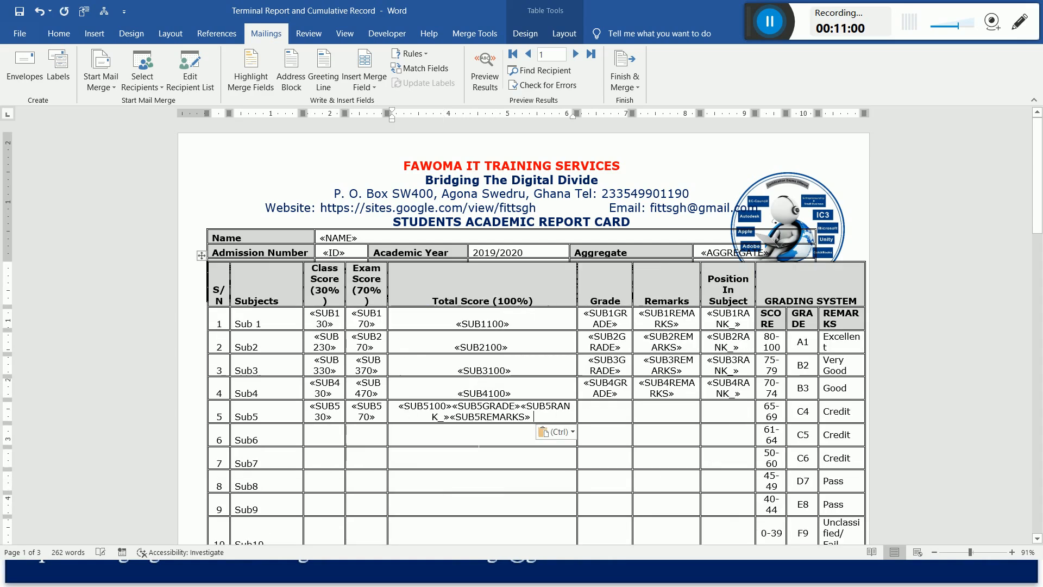
Move the SUB5GRADE, SUB5RANK_ and SUB5REMARKS fields from Sub5's Total Score cell into its Grade cell.
left_click_drag(452, 407, 531, 419)
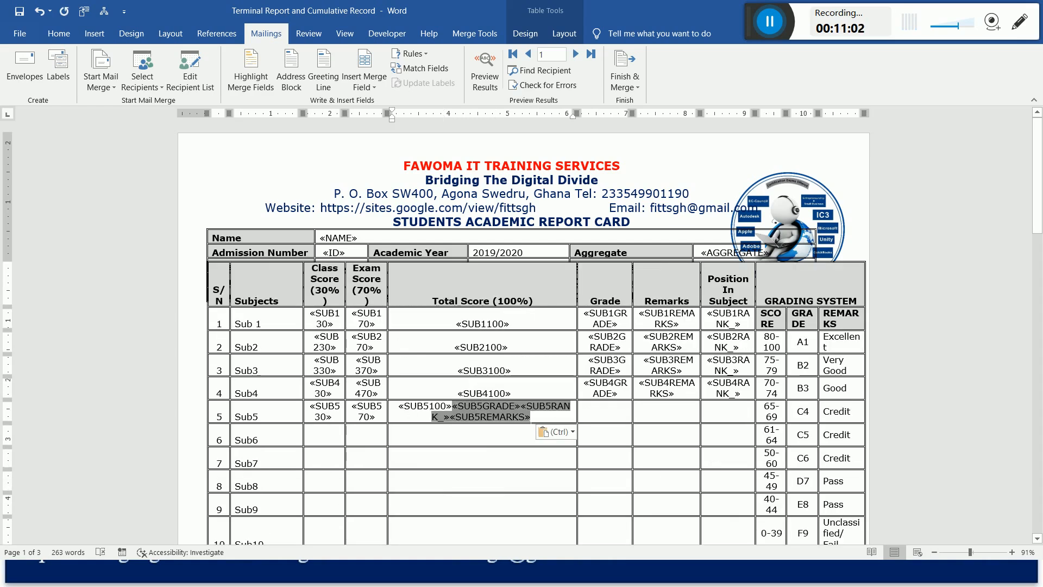
key("ctrl+x")
left_click(532, 454)
key("ctrl+v")
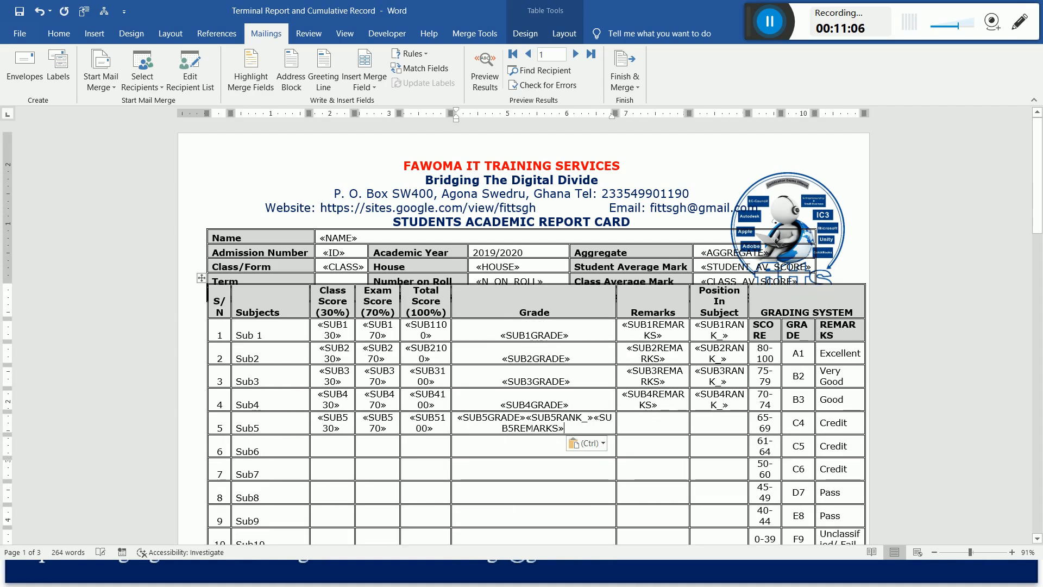
Move the SUB5RANK_ and SUB5REMARKS fields from Sub5's Grade cell into its Remarks cell.
key("ctrl+shift+Left")
key("ctrl+shift+Left")
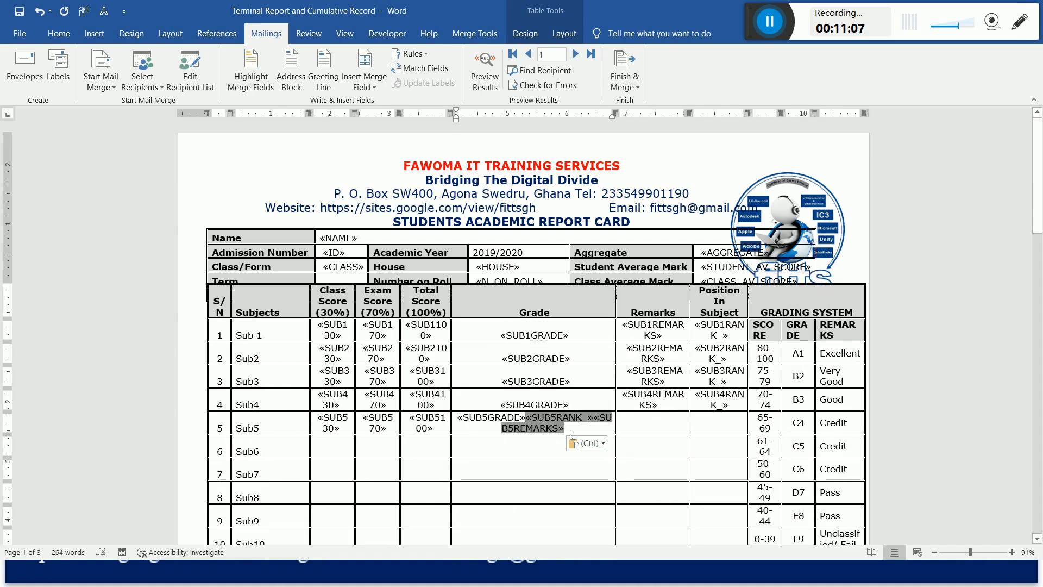
key("ctrl+x")
left_click(612, 455)
key("ctrl+v")
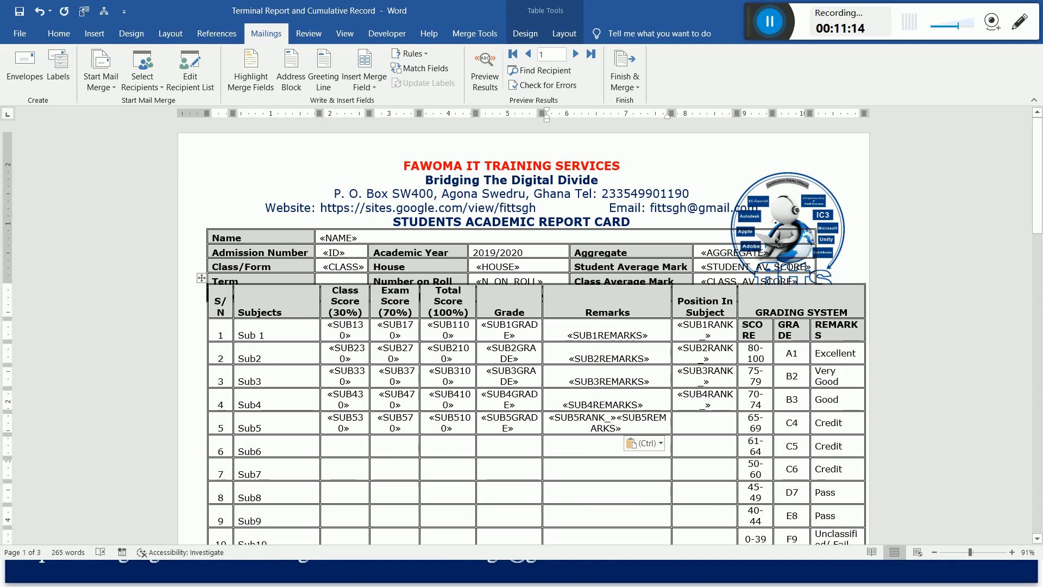
Move the SUB5RANK_ field from Sub5's Remarks cell into its Position In Subject cell.
left_click_drag(616, 418, 548, 417)
key("Delete")
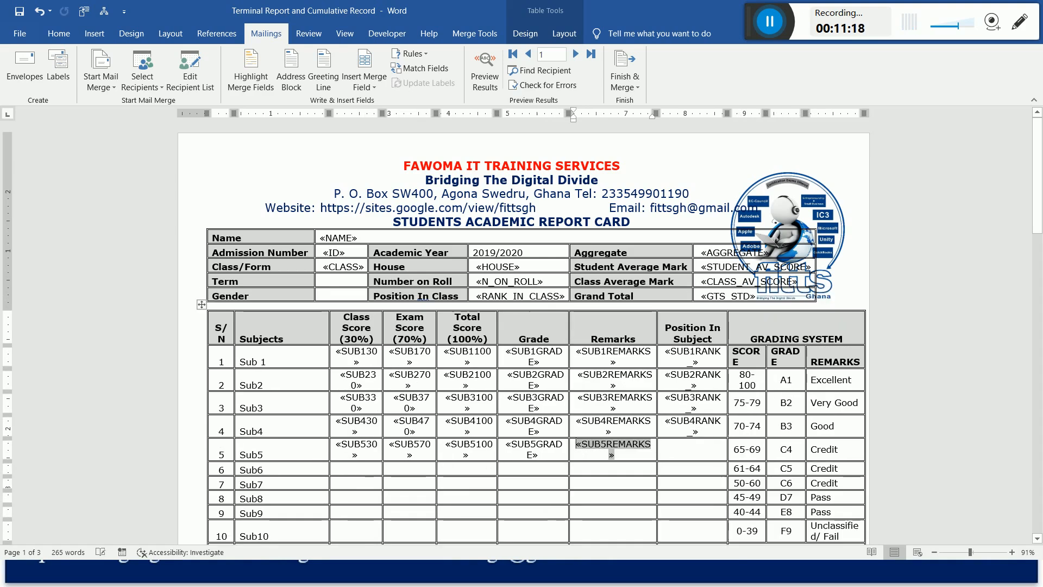
left_click(691, 454)
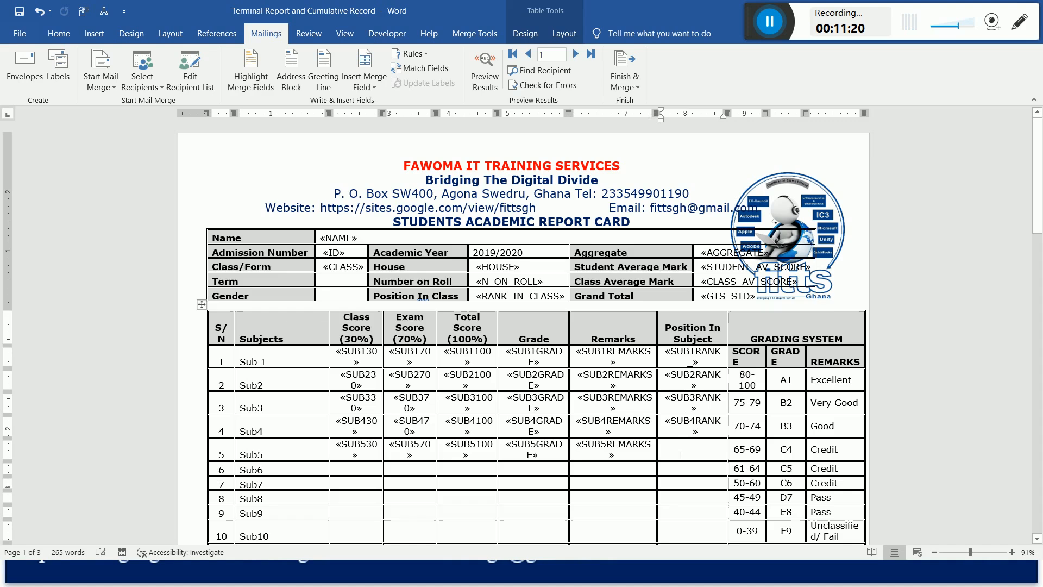
key("ctrl+v")
Insert the SUB6(30) database field into Sub6's Class Score cell.
left_click(356, 470)
left_click(364, 63)
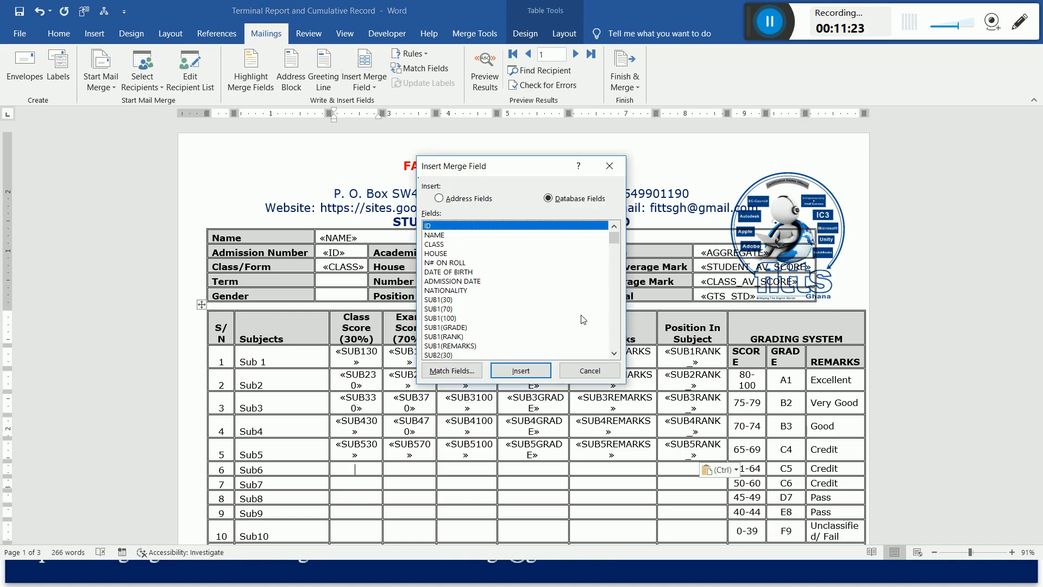
left_click_drag(615, 238, 614, 262)
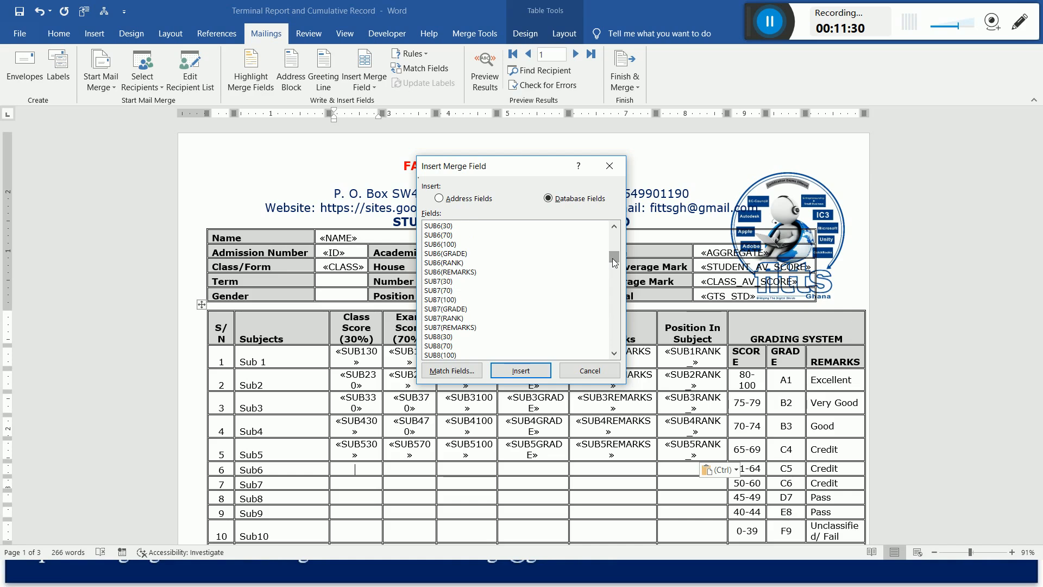
left_click(451, 226)
left_click(514, 375)
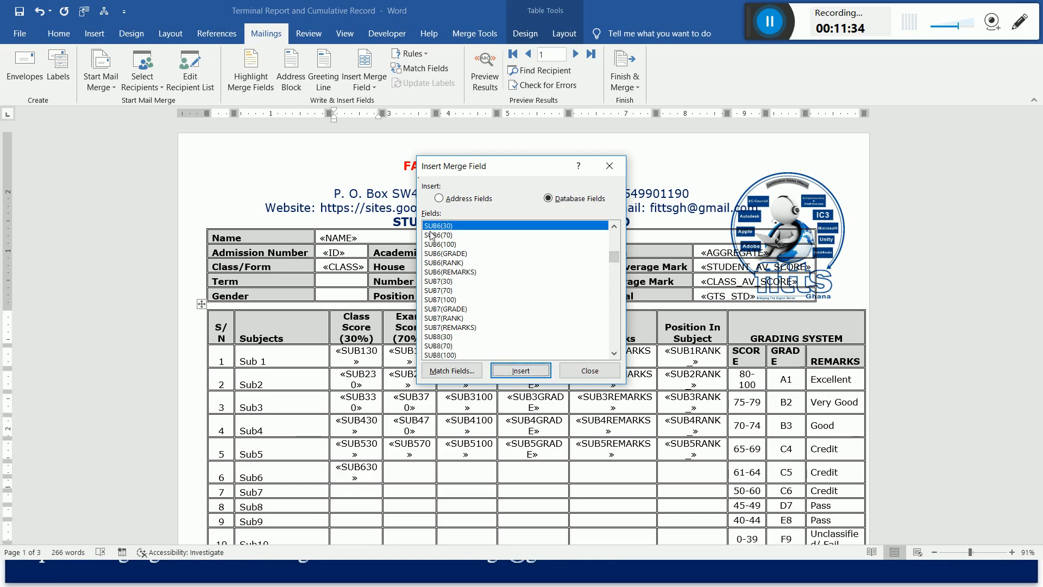
Insert the SUB6(70), SUB6(100), SUB6(GRADE), SUB6(REMARKS) and SUB6(RANK) database fields after SUB6(30) in Sub6's Class Score cell.
left_click(527, 370)
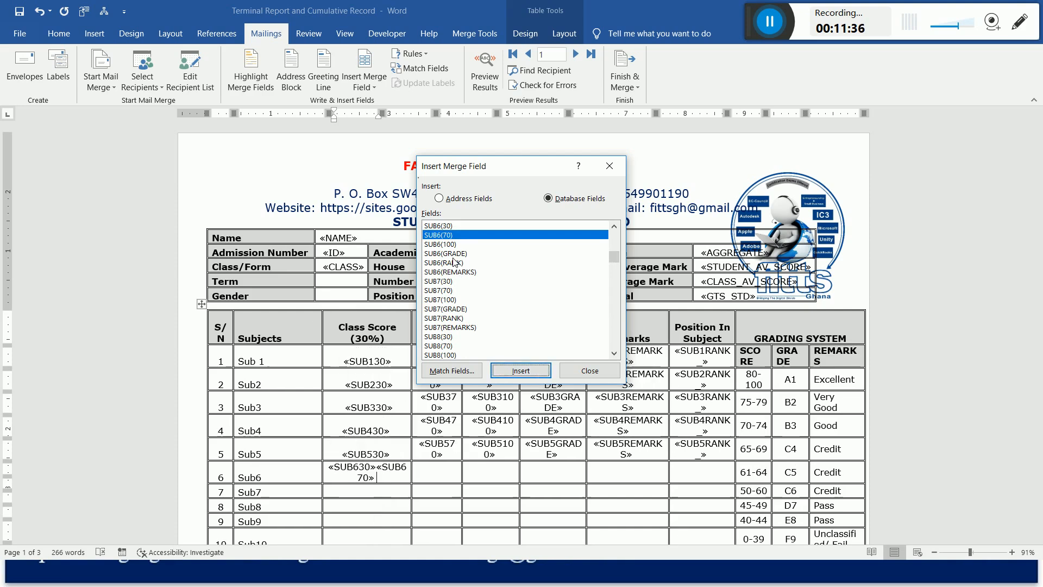
left_click(527, 370)
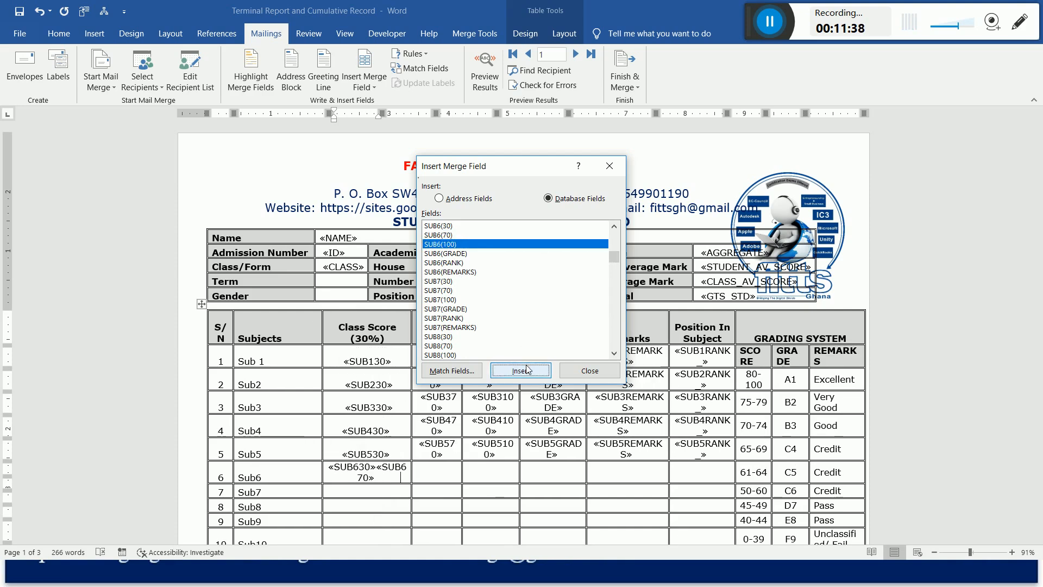
left_click(459, 254)
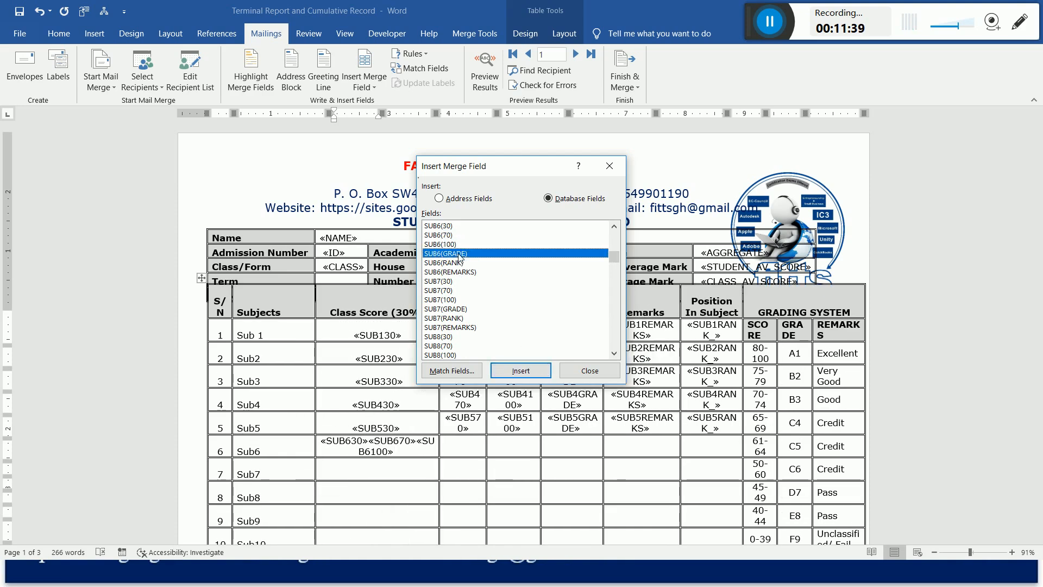
left_click(527, 372)
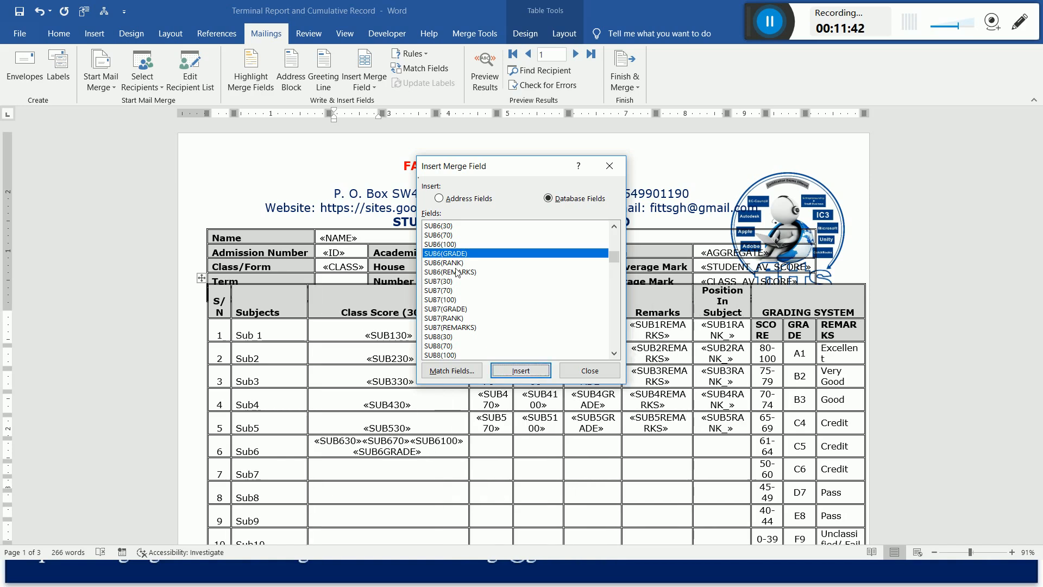
left_click(461, 272)
left_click(521, 370)
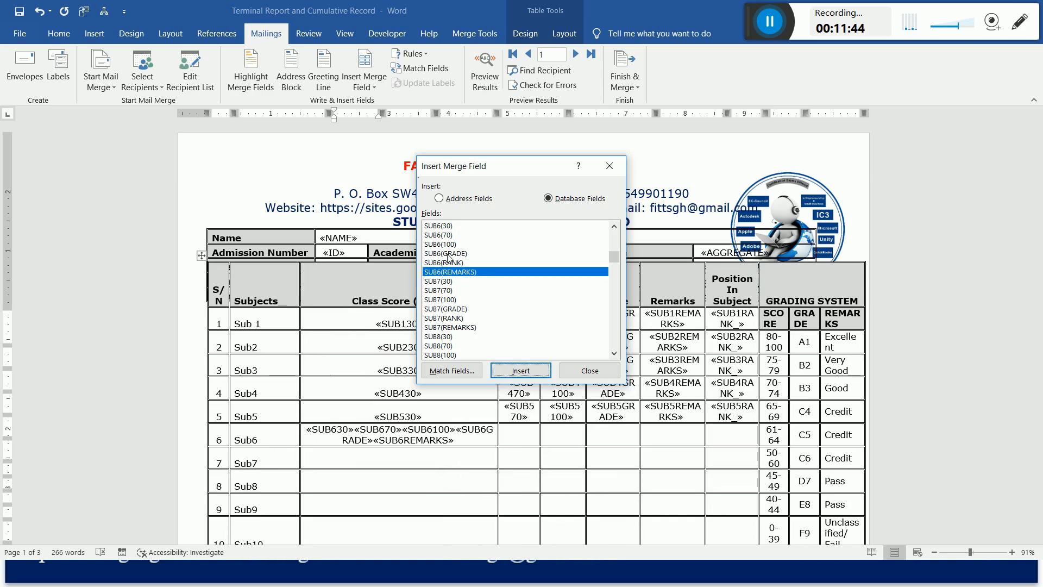
left_click(446, 263)
left_click(520, 371)
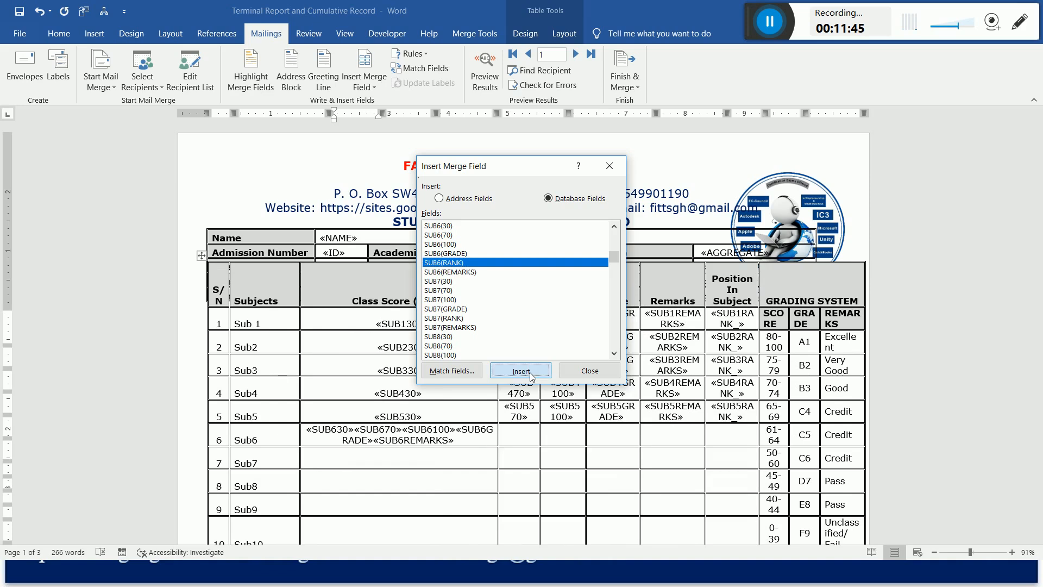
left_click(588, 371)
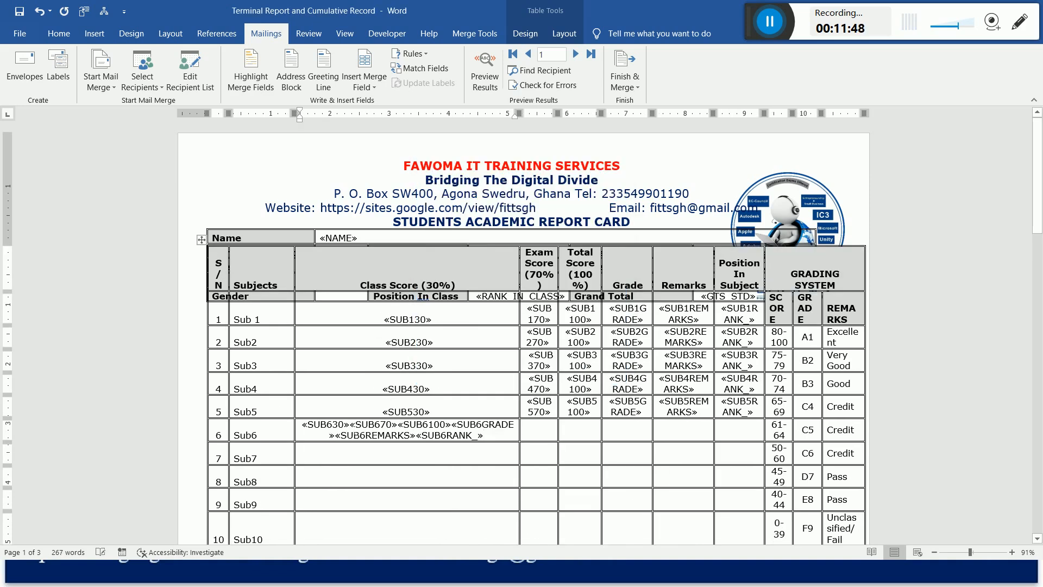
Move the SUB670, SUB6100, SUB6GRADE, SUB6REMARKS and SUB6RANK_ fields from Sub6's Class Score cell into its Exam Score cell.
left_click_drag(349, 424, 457, 438)
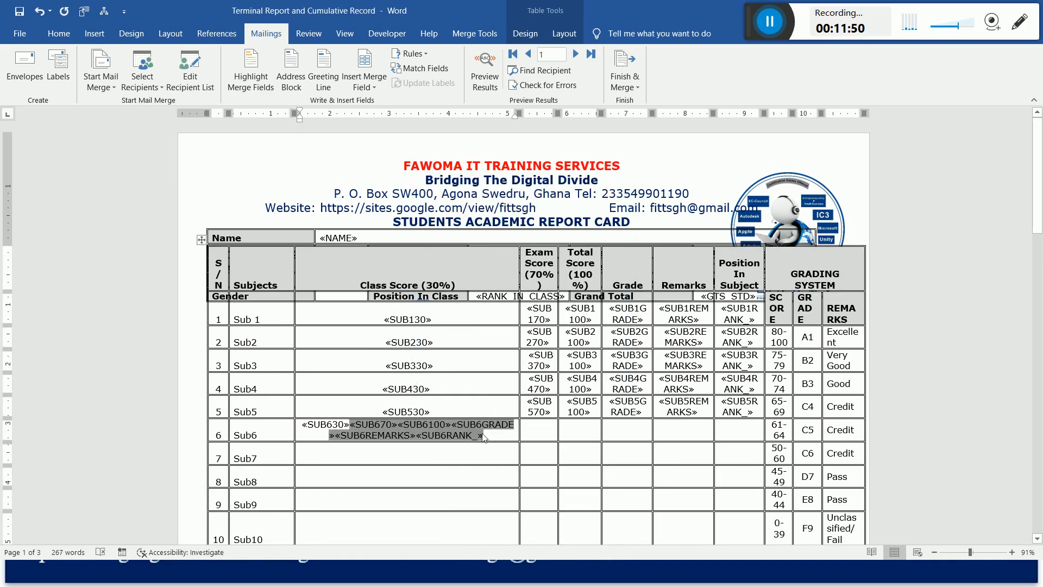
key("Delete")
left_click(411, 477)
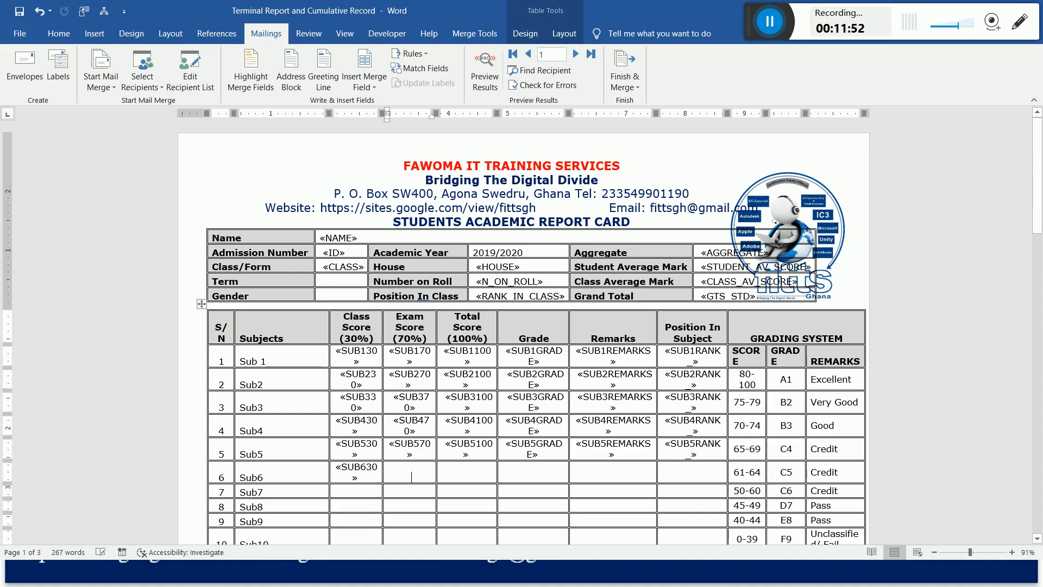
key("ctrl+v")
Move the SUB6100, SUB6GRADE, SUB6REMARKS and SUB6RANK_ fields from Sub6's Exam Score cell into its Total Score cell.
left_click_drag(399, 430, 513, 445)
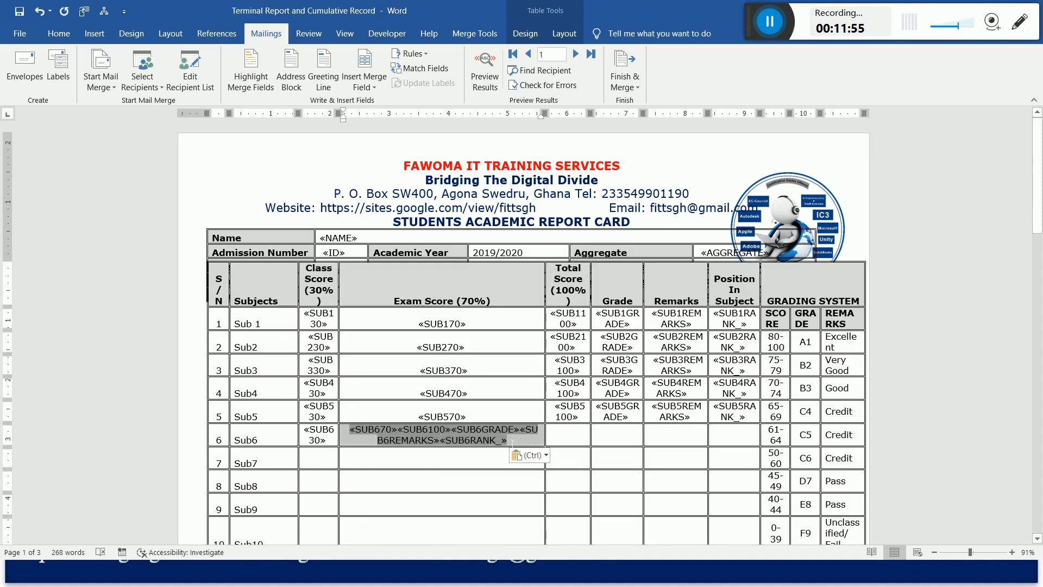
left_click(429, 429)
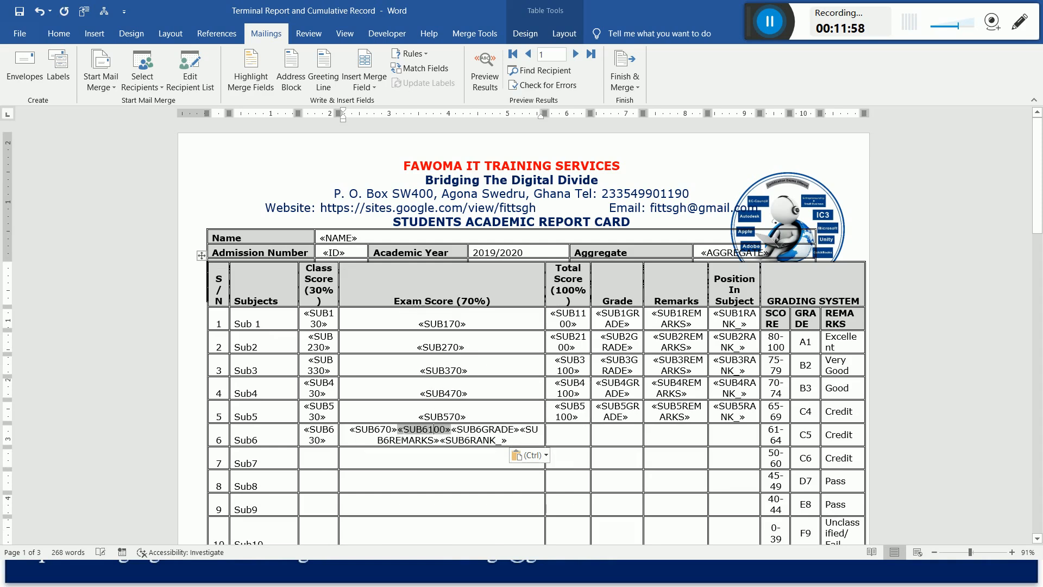
left_click_drag(429, 429, 493, 441)
key("ctrl+c")
key("Delete")
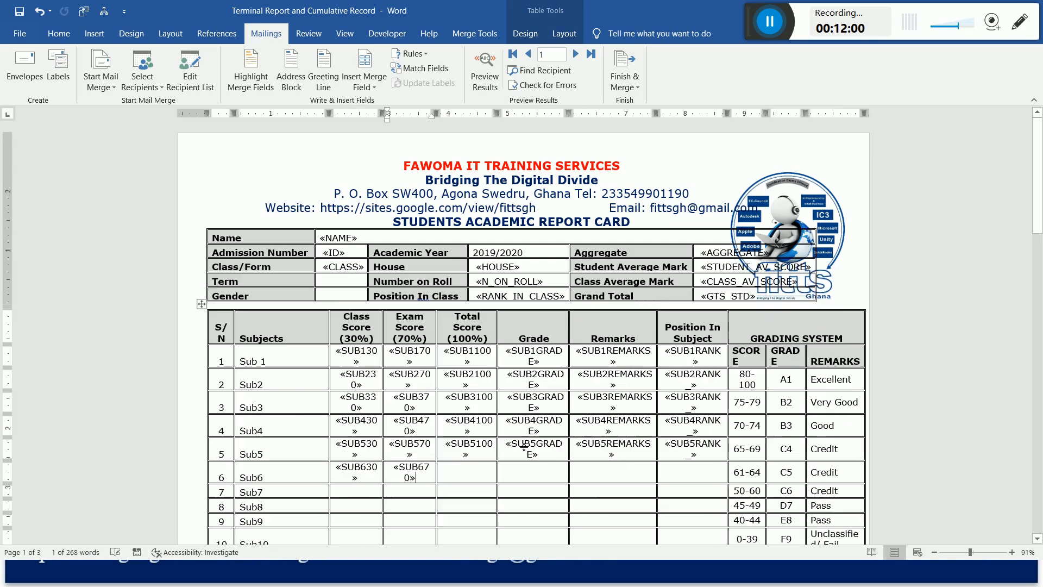
key("Tab")
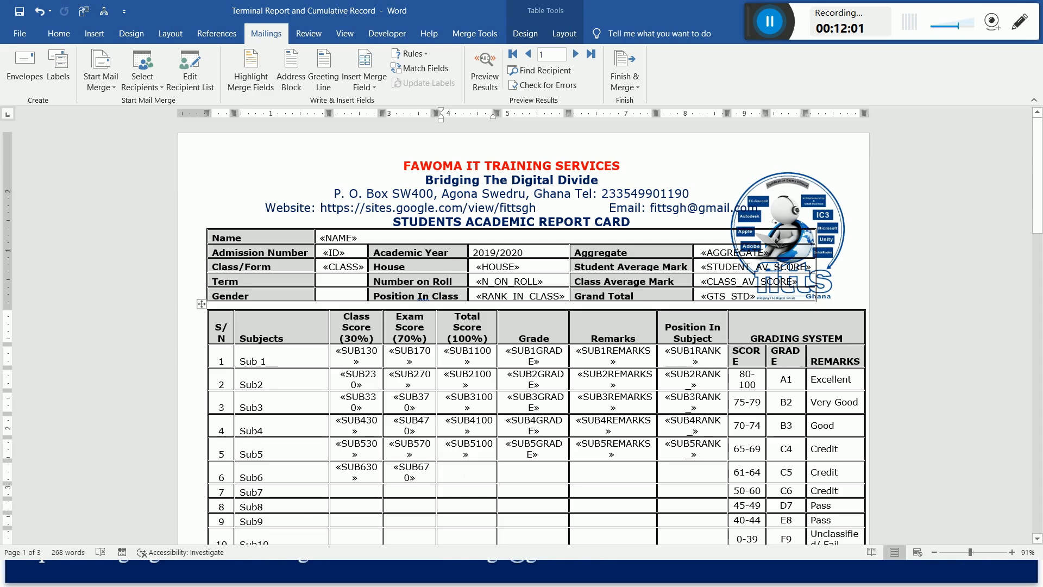
key("ctrl+v")
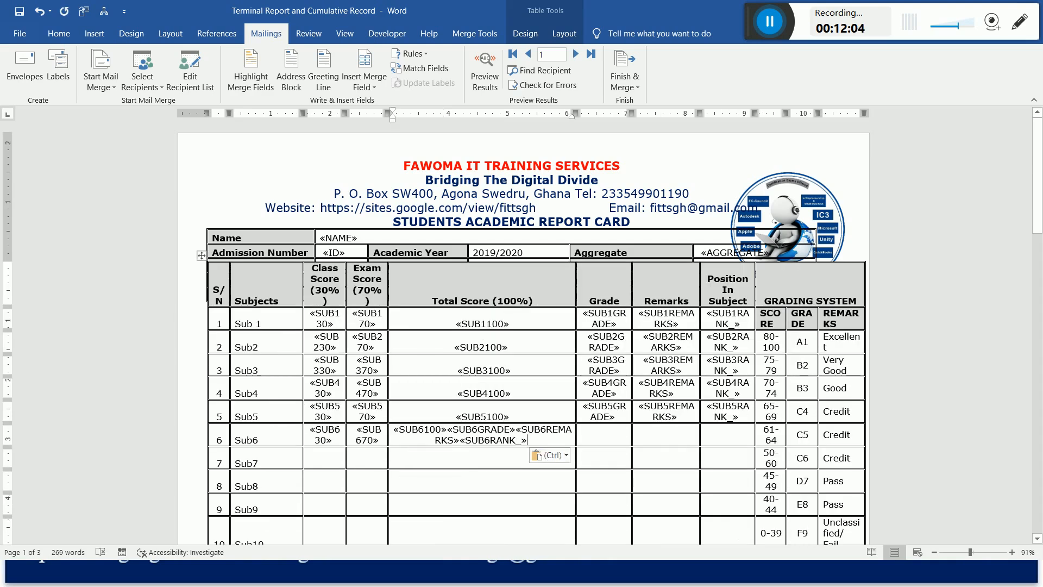
Move the SUB6GRADE, SUB6REMARKS and SUB6RANK_ fields from Sub6's Total Score cell into its Grade cell.
key("ctrl+shift+Left")
key("ctrl+shift+Left")
key("ctrl+shift+Left")
key("ctrl+c")
key("Delete")
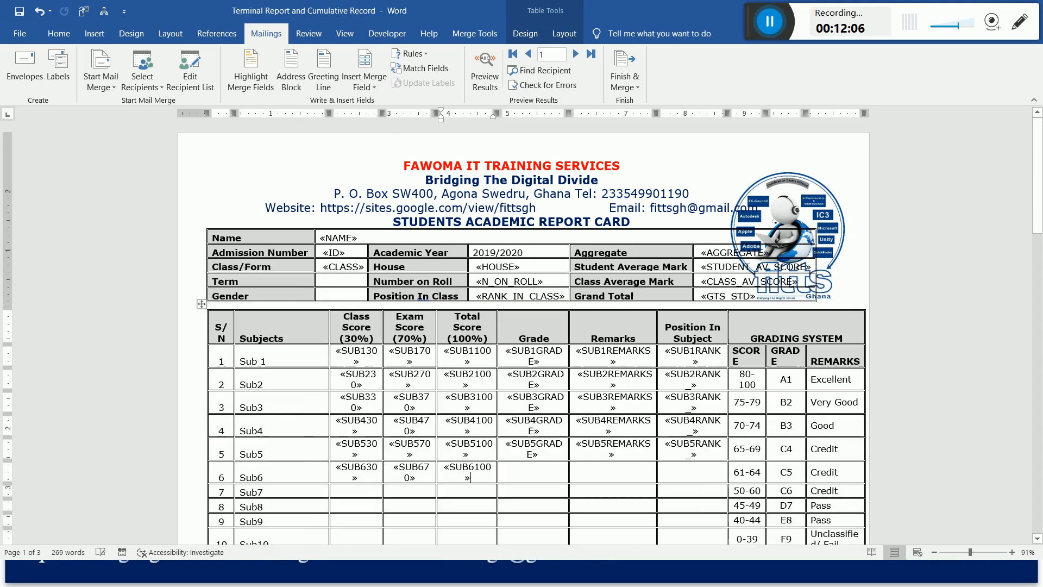
left_click(541, 479)
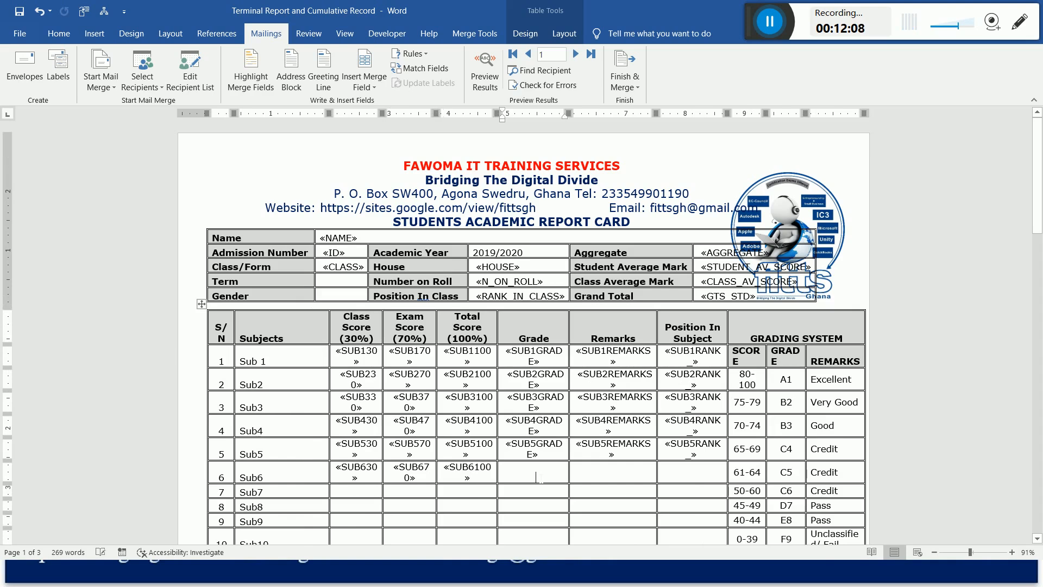
key("ctrl+v")
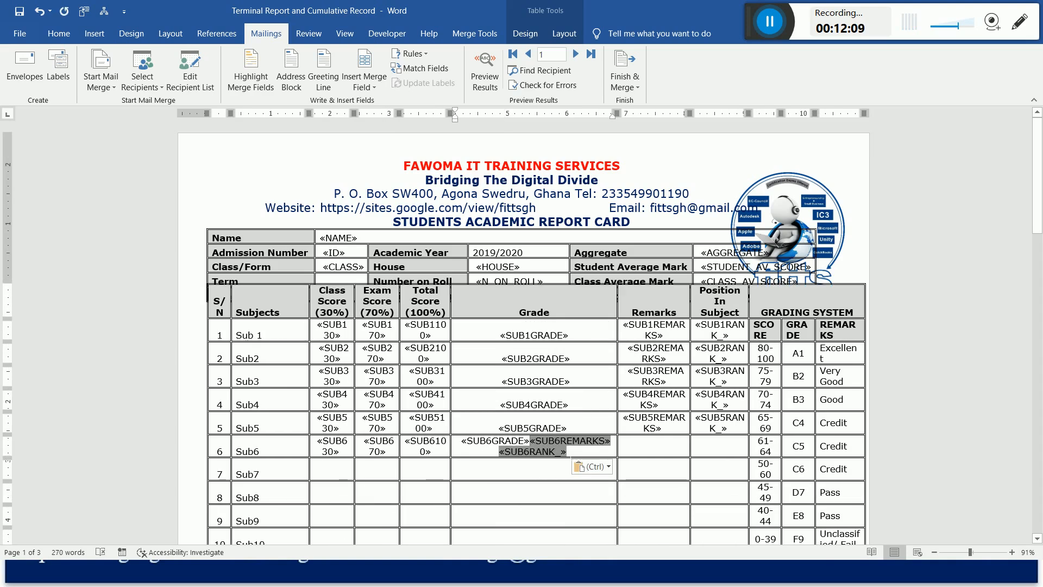
Move the SUB6REMARKS and SUB6RANK_ fields from Sub6's Grade cell into its Remarks cell.
key("Delete")
left_click(603, 470)
type("«SUB6REMARKS»«SUB6RANK_»")
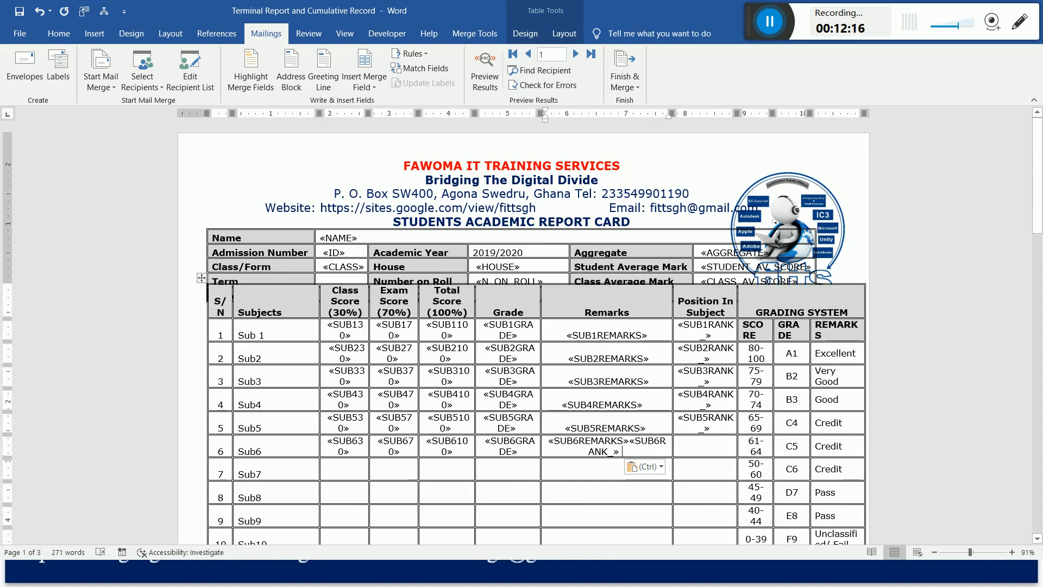
Move the SUB6RANK_ field from Sub6's Remarks cell into its Position In Subject cell.
left_click_drag(630, 440, 625, 451)
key("ctrl+x")
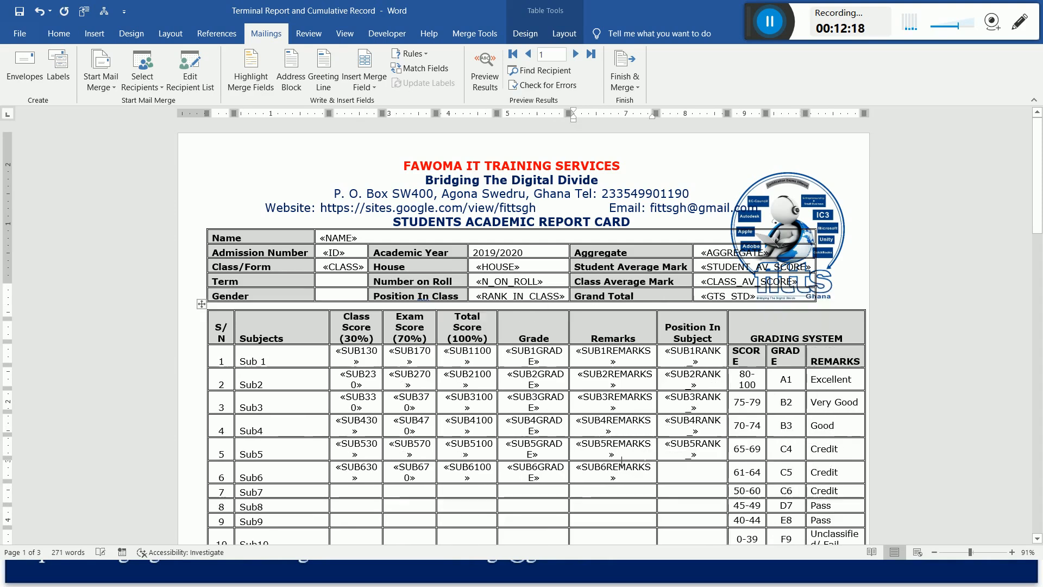
left_click(691, 476)
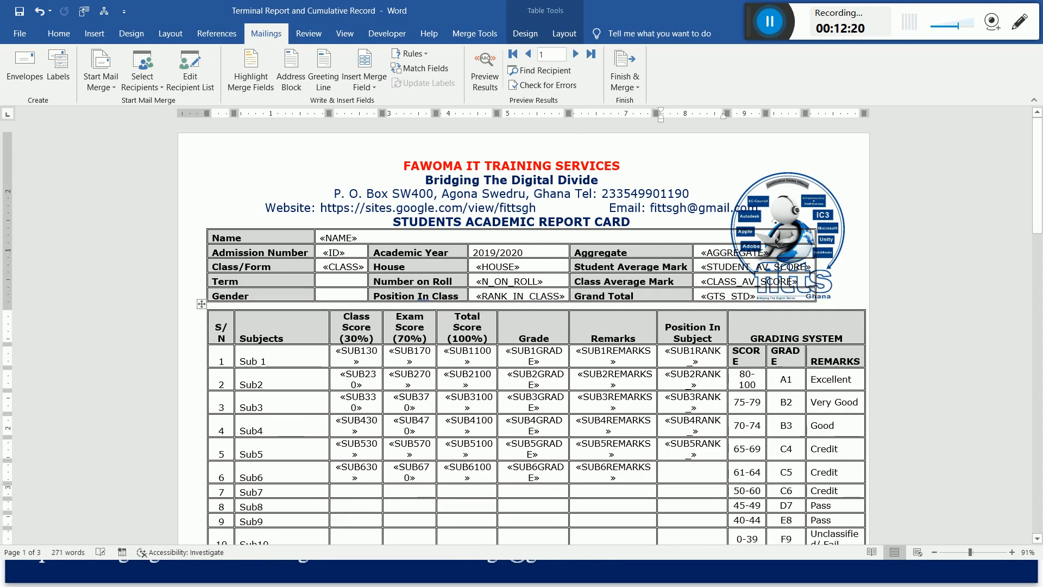
key("ctrl+v")
Insert the SUB7(30) database field into Sub7's Class Score cell.
left_click(357, 492)
left_click(373, 65)
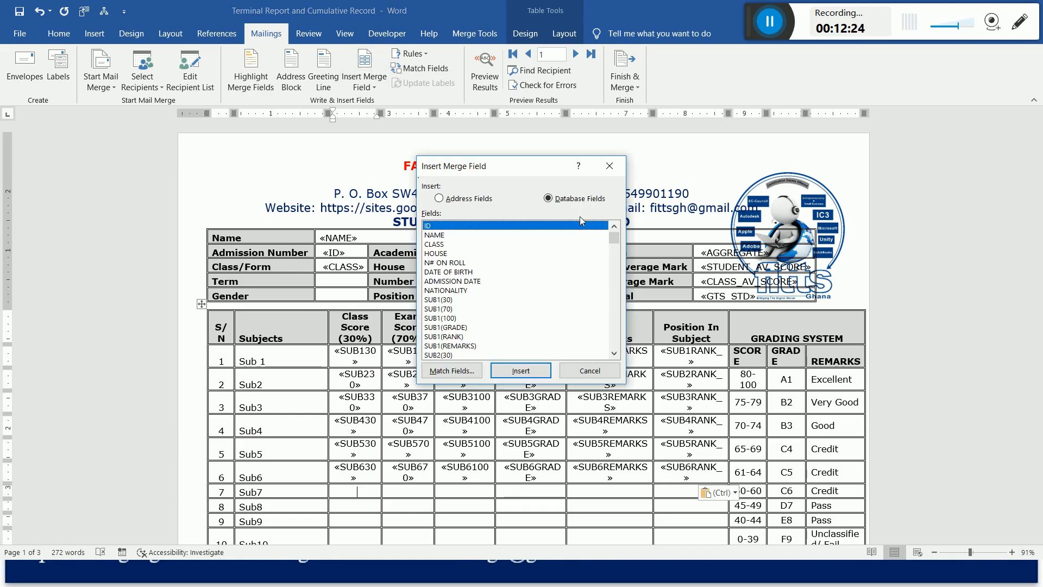
left_click_drag(615, 233, 617, 259)
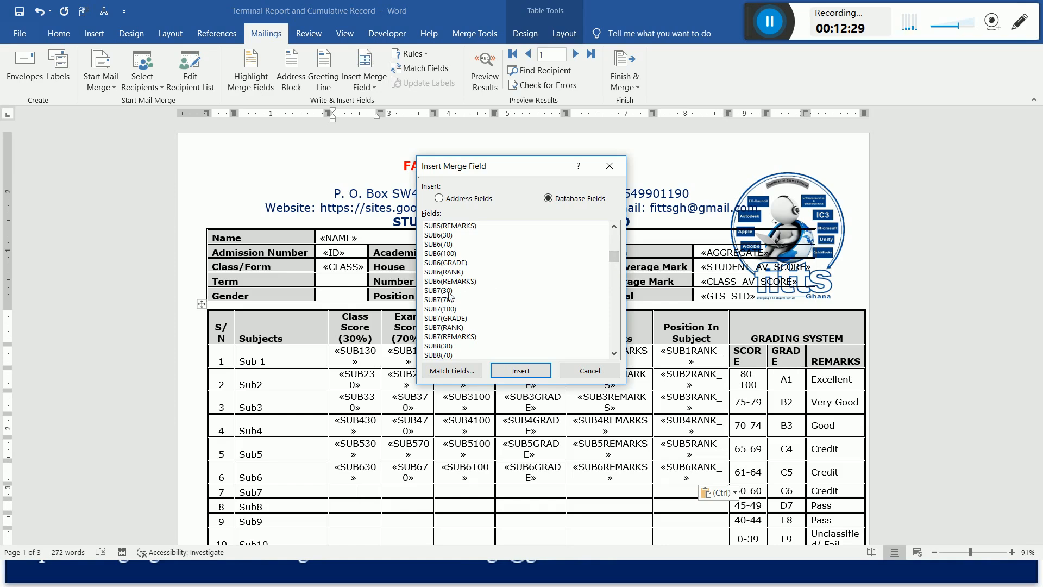
left_click(450, 292)
left_click(512, 371)
Insert the SUB7(70), SUB7(100), SUB7(GRADE), SUB7(REMARKS) and SUB7(RANK) database fields after SUB7(30) in Sub7's Class Score cell.
double_click(448, 300)
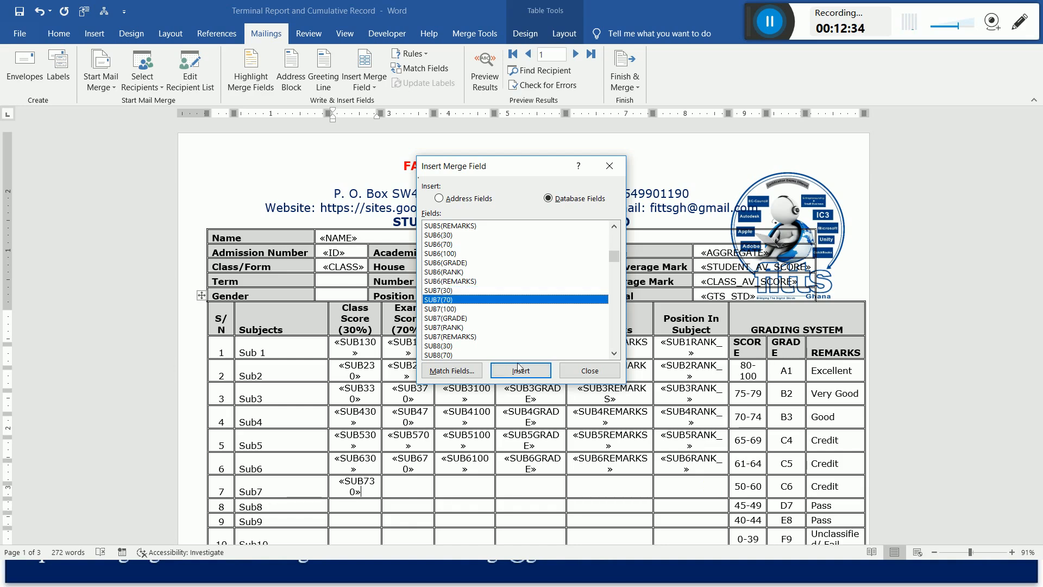
left_click(451, 309)
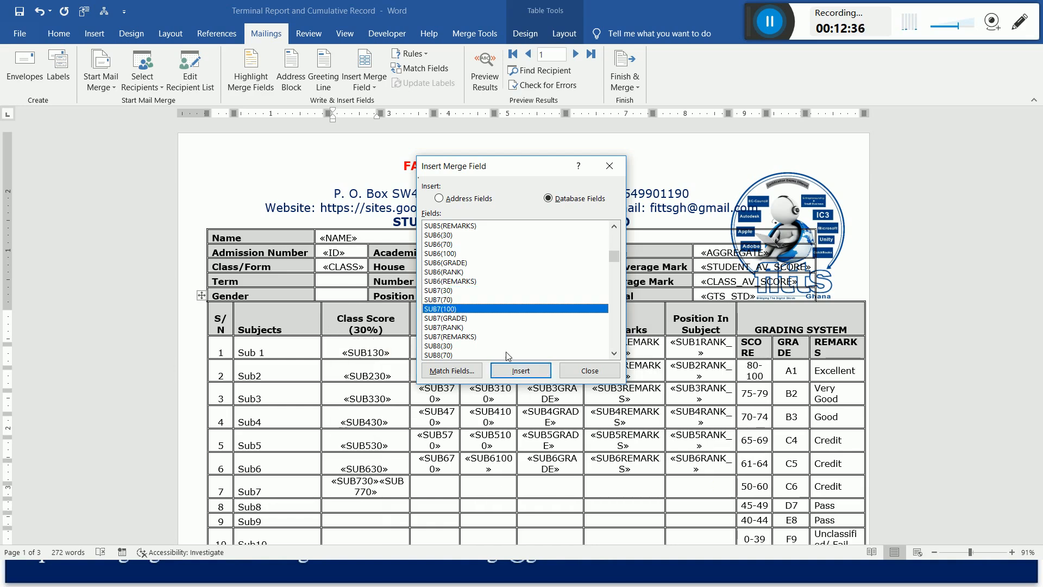
left_click(511, 370)
left_click(457, 318)
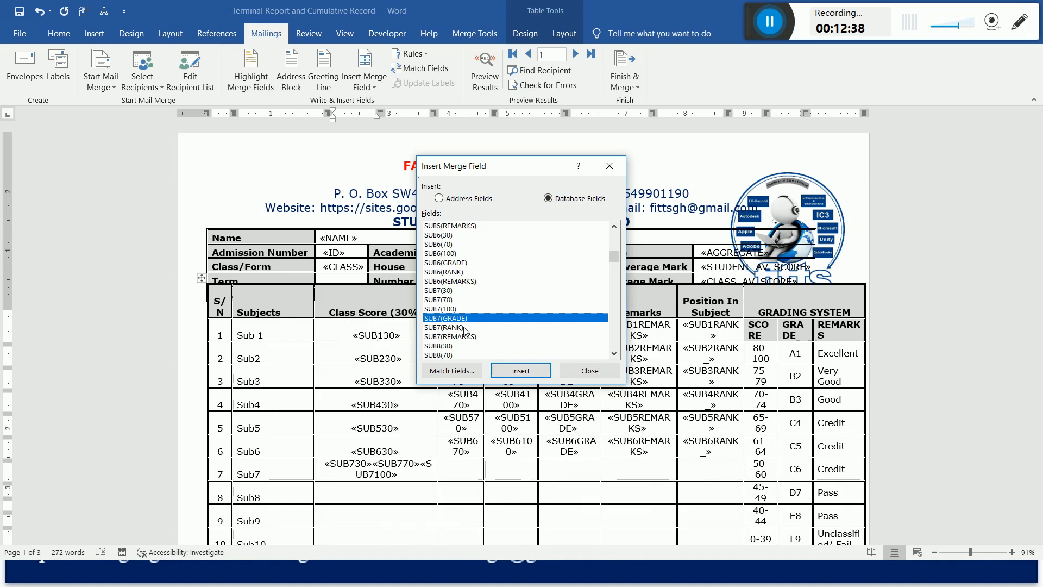
left_click(516, 374)
left_click(460, 336)
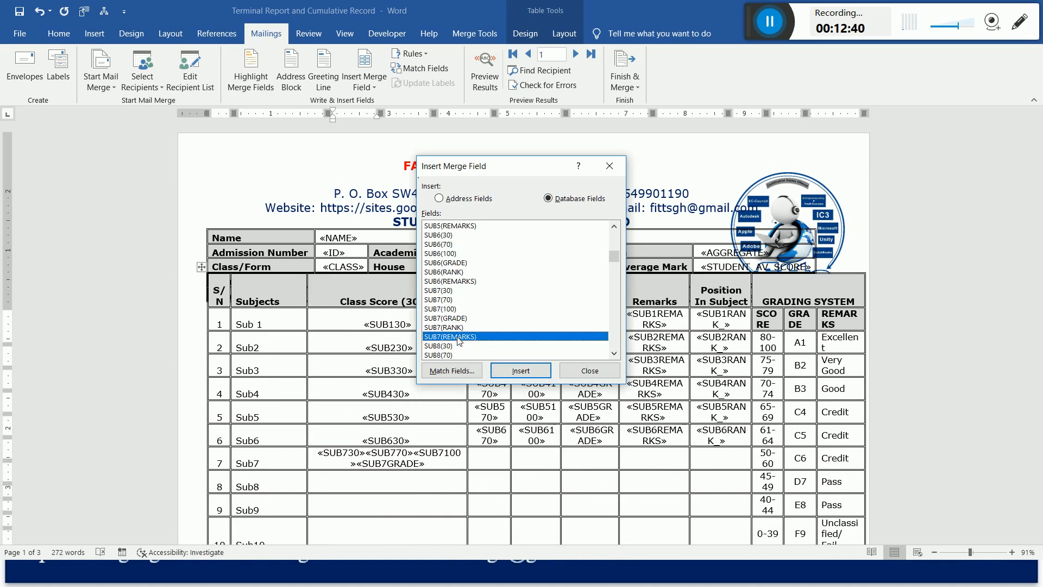
left_click(520, 371)
left_click(454, 328)
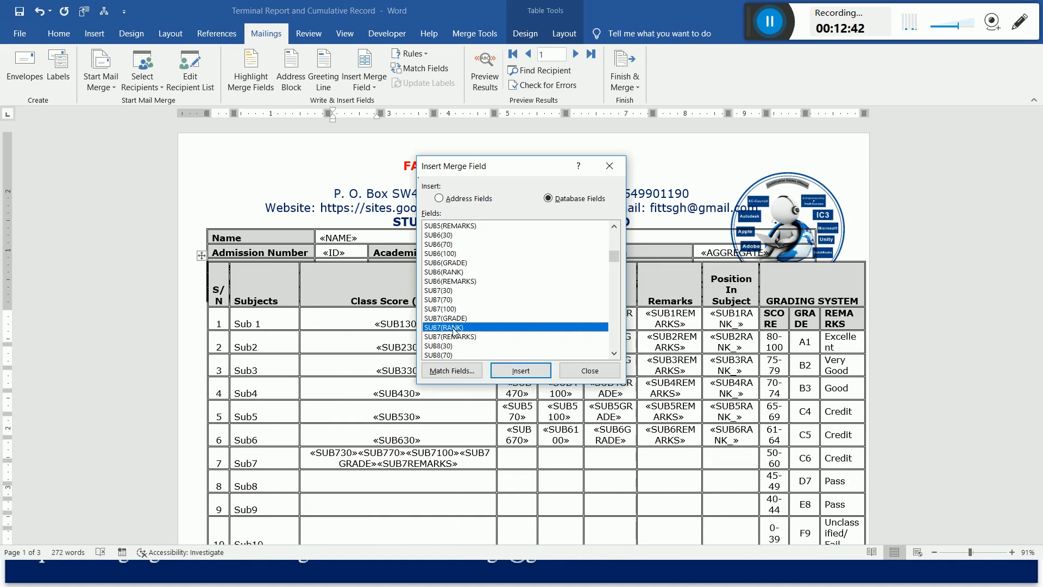
left_click(527, 372)
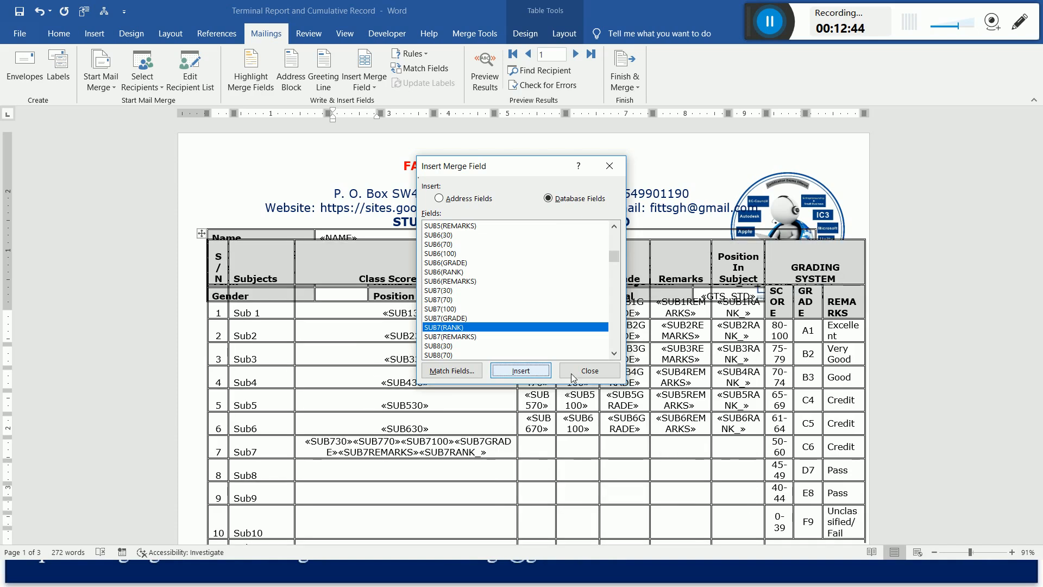
left_click(582, 374)
Move the SUB770, SUB7100, SUB7GRADE, SUB7REMARKS and SUB7RANK_ fields from Sub7's Class Score cell into its Exam Score cell.
left_click_drag(354, 441, 488, 452)
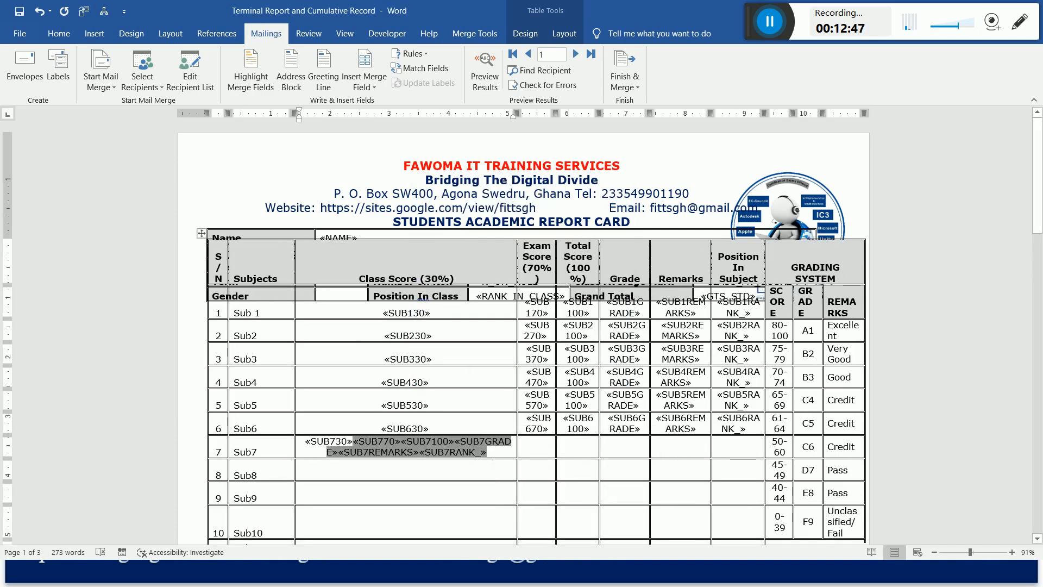
key("ctrl+x")
key("Tab")
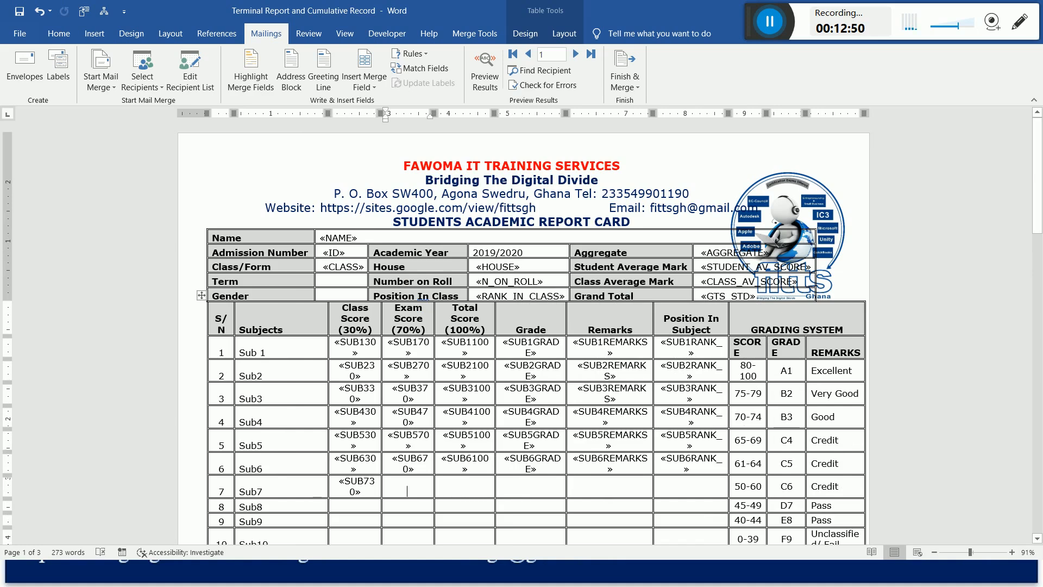
key("ctrl+v")
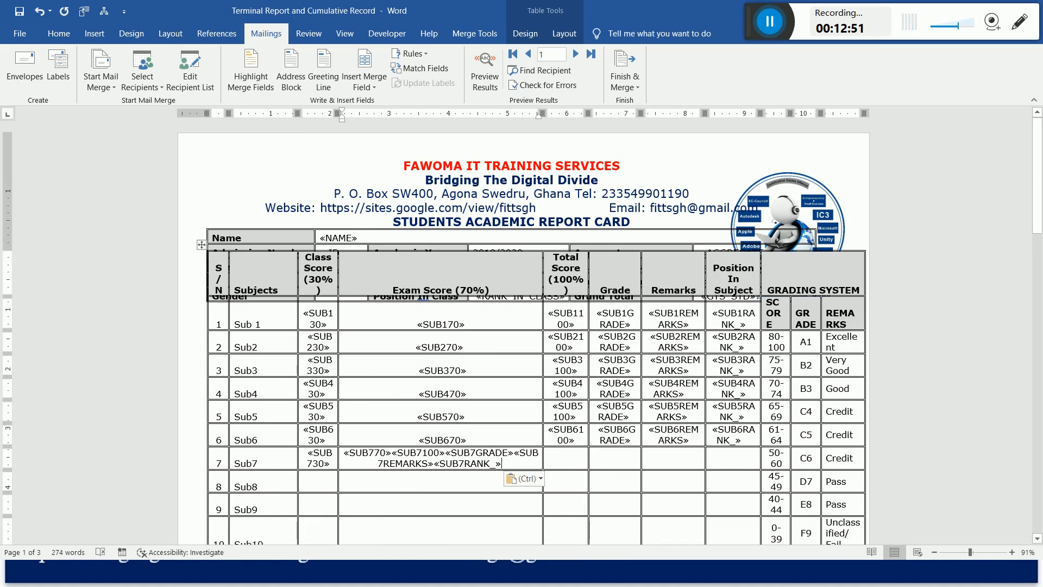
Move the SUB7100, SUB7GRADE, SUB7REMARKS and SUB7RANK_ fields from Sub7's Exam Score cell into its Total Score cell.
left_click_drag(391, 452, 498, 466)
key("ctrl+x")
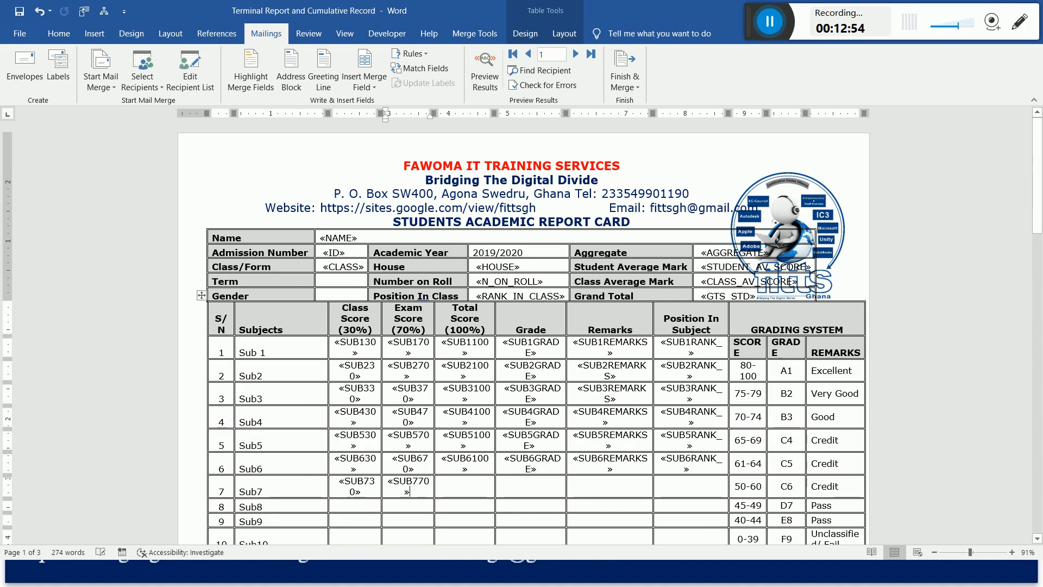
left_click(474, 487)
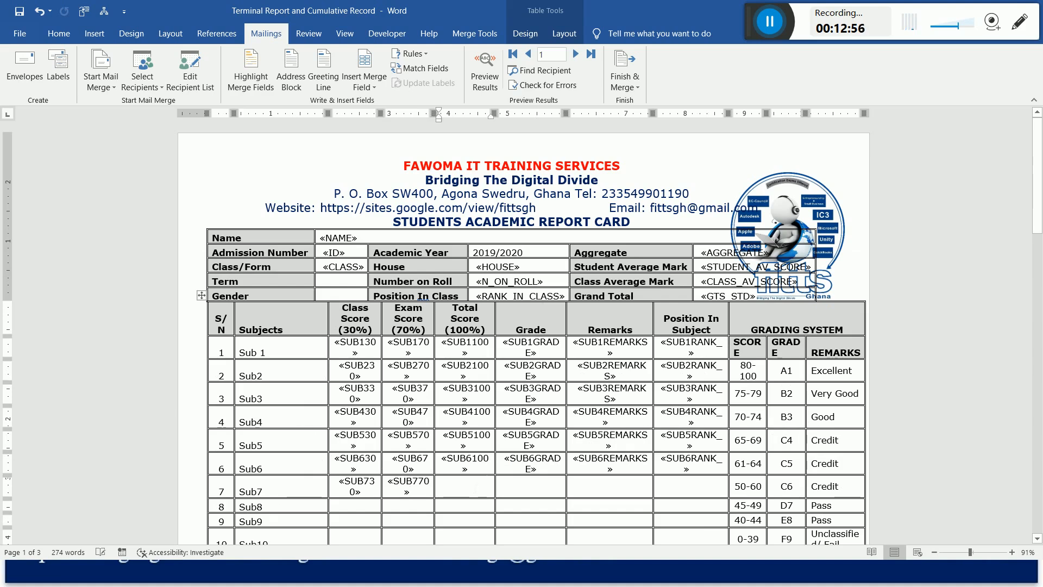
key("ctrl+v")
Move the SUB7GRADE, SUB7REMARKS and SUB7RANK_ fields from Sub7's Total Score cell into its Grade cell.
key("ctrl+shift+Left")
key("ctrl+shift+Left")
key("ctrl+shift+Left")
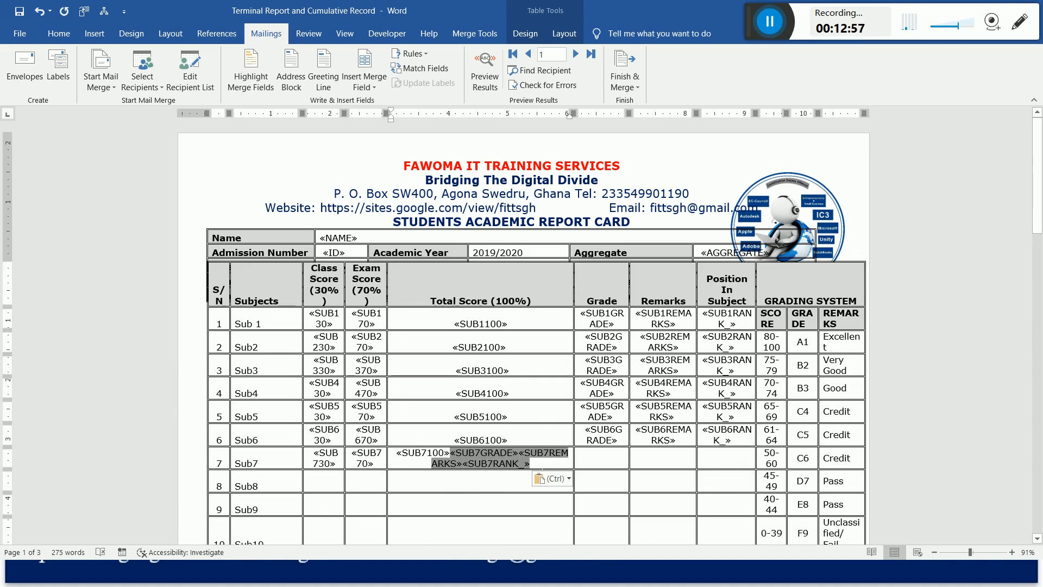
key("ctrl+x")
left_click(539, 487)
key("ctrl+v")
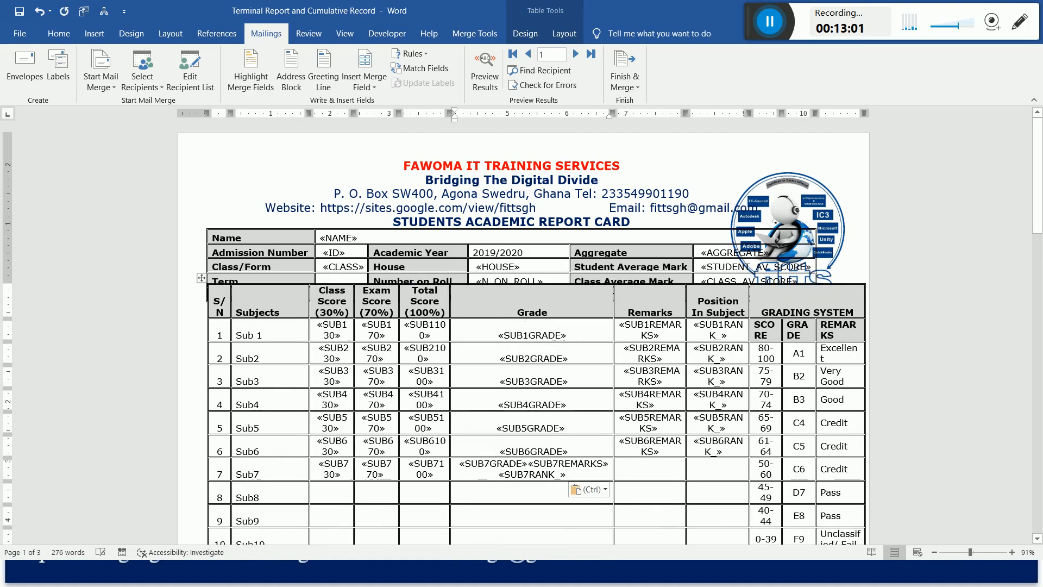
Move the SUB7REMARKS and SUB7RANK_ fields from Sub7's Grade cell into its Remarks cell.
key("ctrl+shift+Left")
key("ctrl+shift+Left")
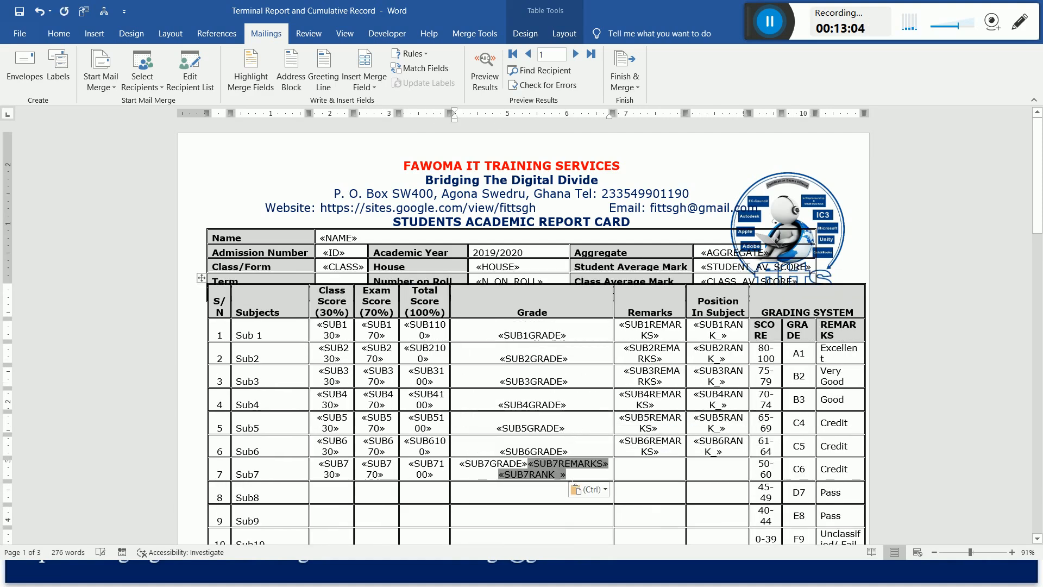
key("ctrl+x")
left_click(609, 491)
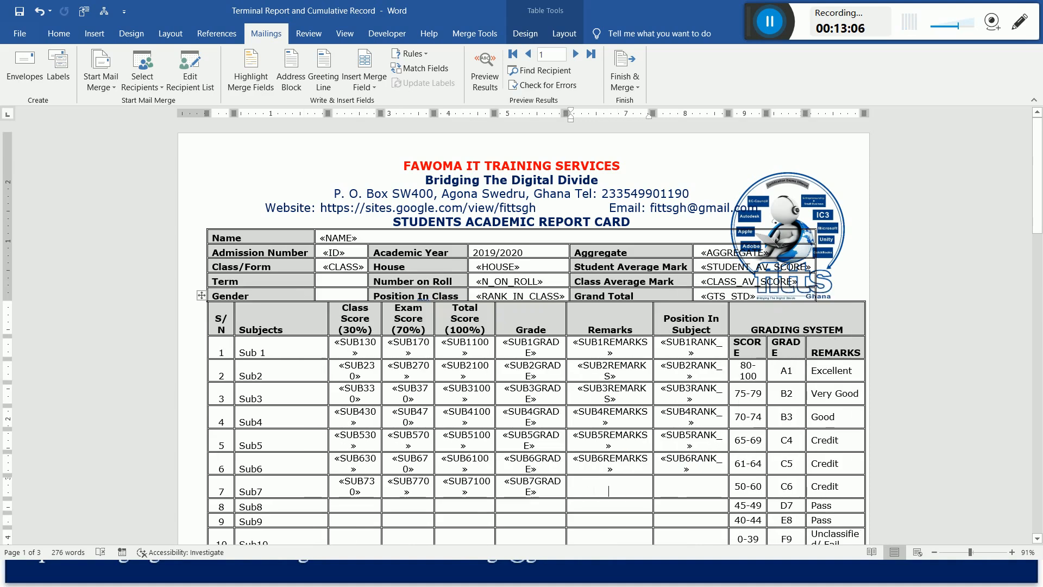
key("ctrl+v")
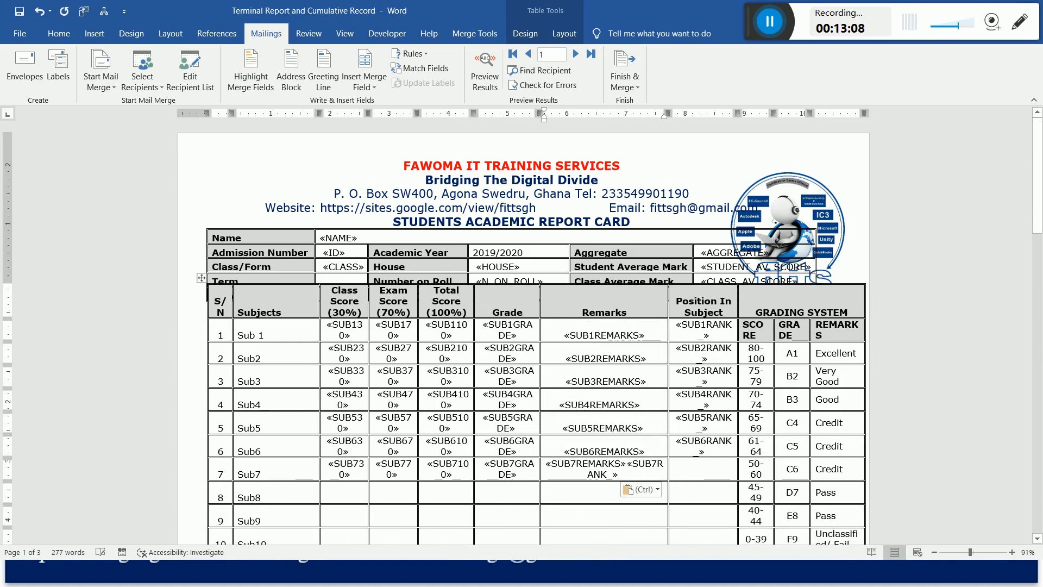
Move the SUB7RANK_ field from Sub7's Remarks cell into its Position In Subject cell.
key("ctrl+shift+Left")
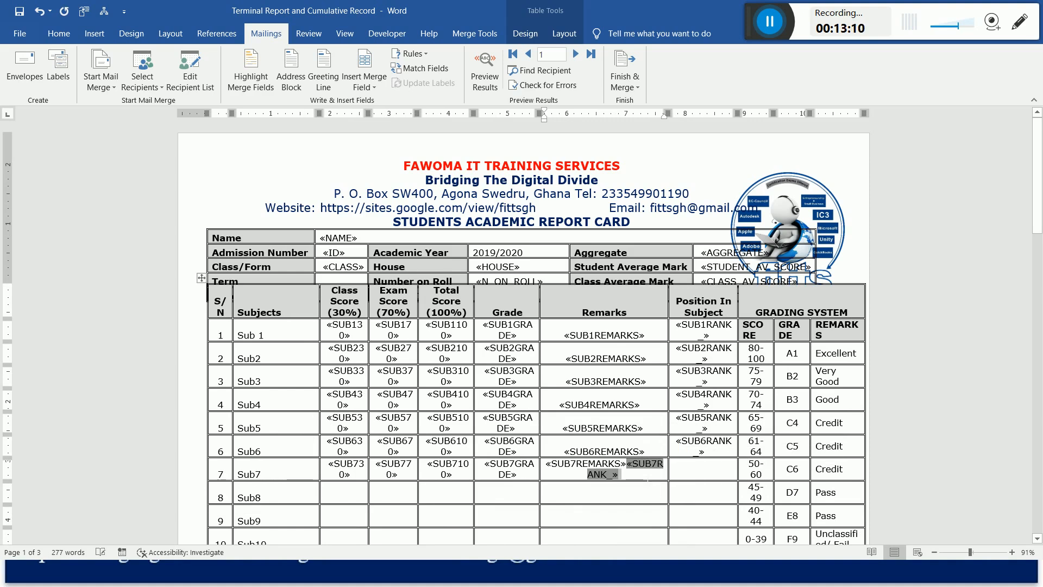
key("ctrl+x")
left_click(691, 491)
key("ctrl+v")
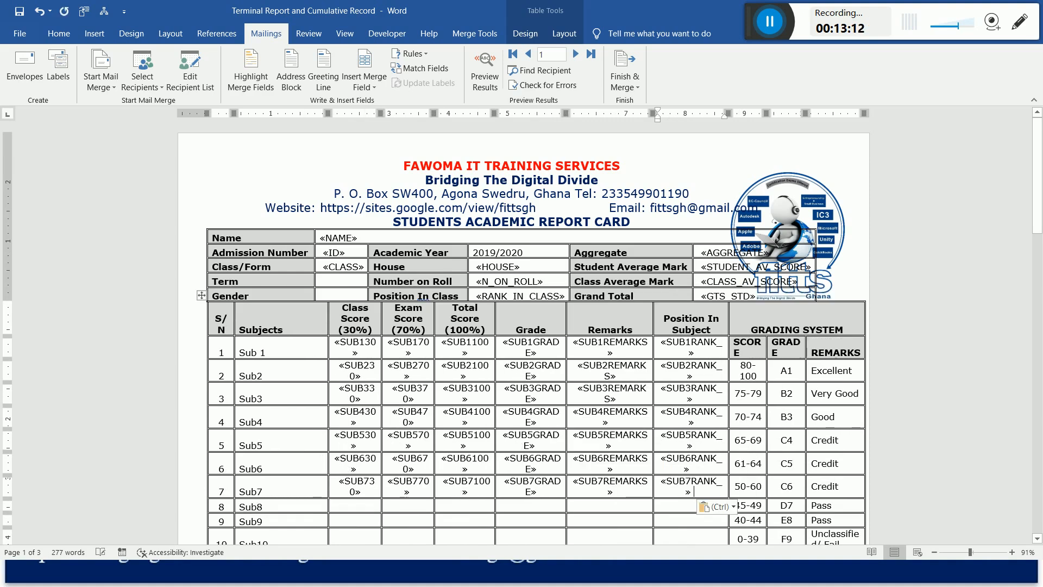
Insert the SUB8(30) and SUB8(70) database fields in Sub8's Class Score cell.
left_click(360, 512)
left_click(365, 59)
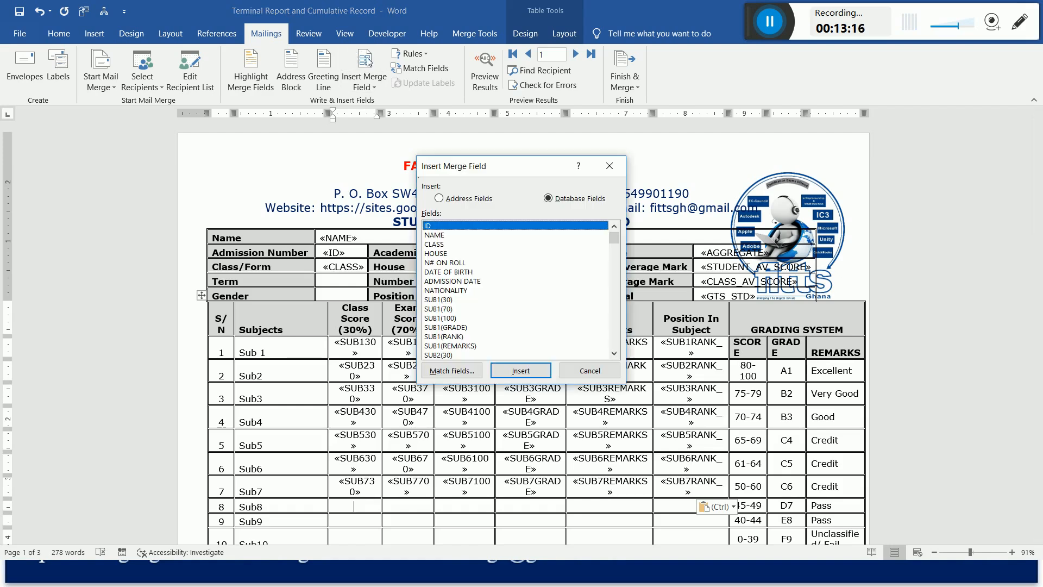
left_click_drag(617, 236, 616, 258)
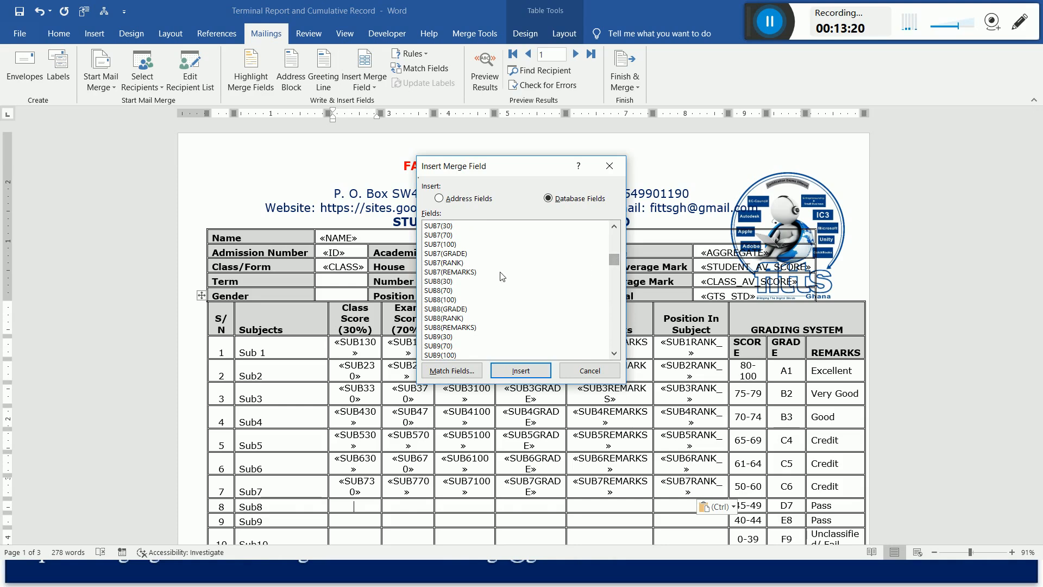
left_click(447, 282)
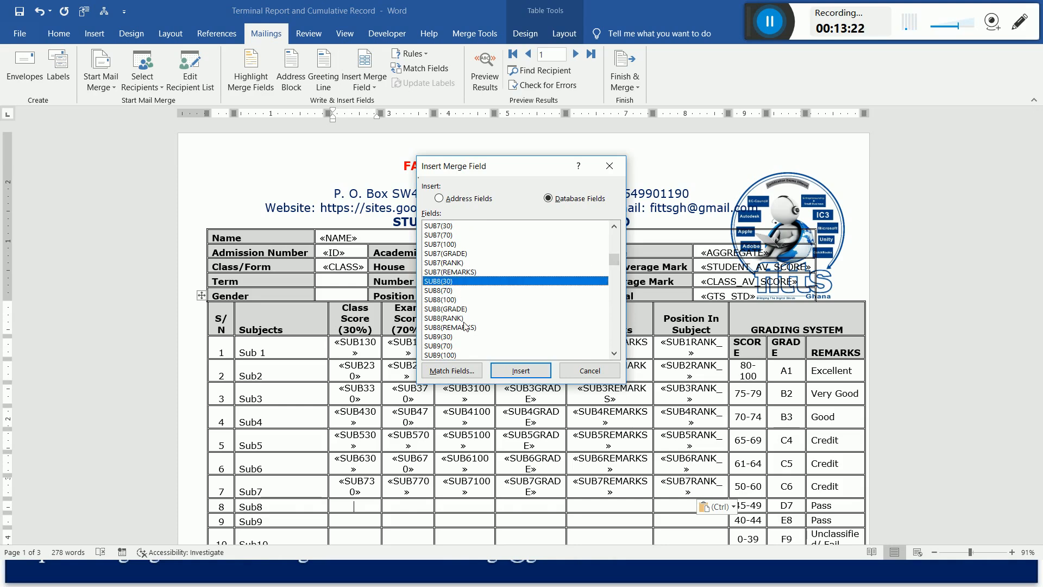
left_click(527, 375)
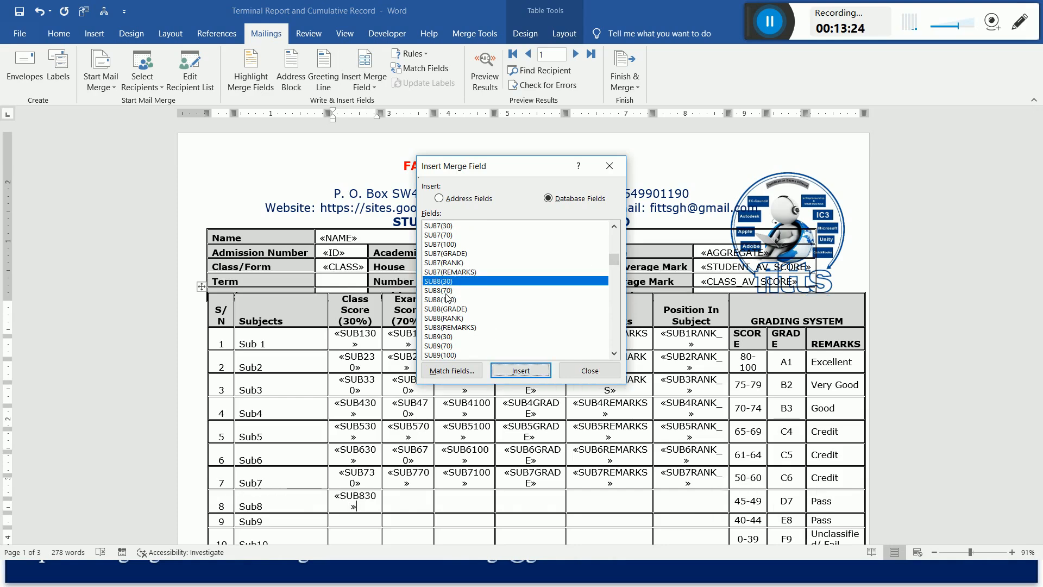
left_click(449, 291)
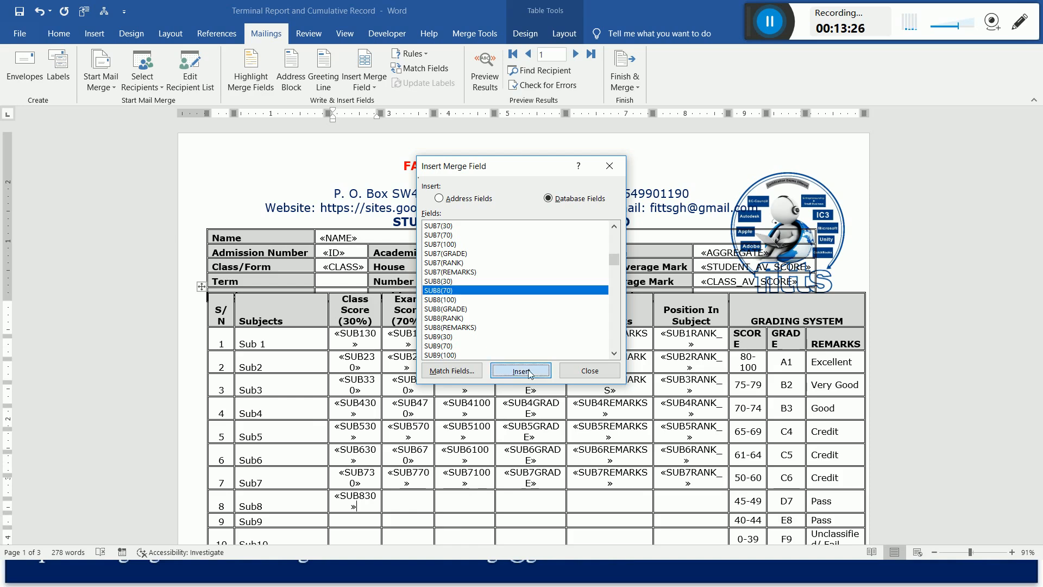
left_click(522, 372)
Insert the SUB8(100), SUB8(GRADE), SUB8(REMARKS) and SUB8(RANK) database fields after SUB8(70) in Sub8's Class Score cell.
left_click(454, 301)
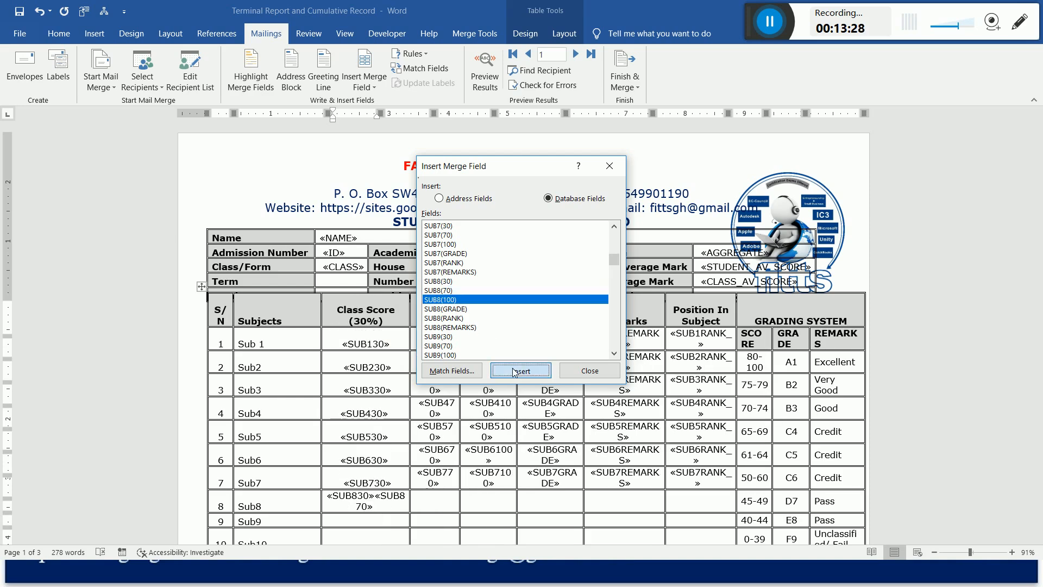
left_click(511, 371)
left_click(459, 309)
left_click(521, 371)
left_click(454, 328)
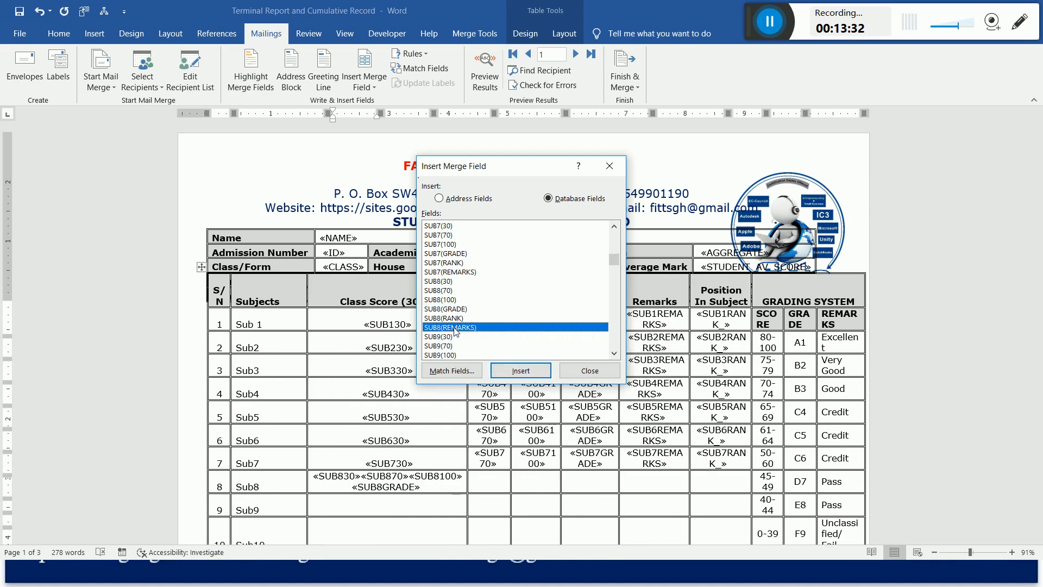
double_click(466, 325)
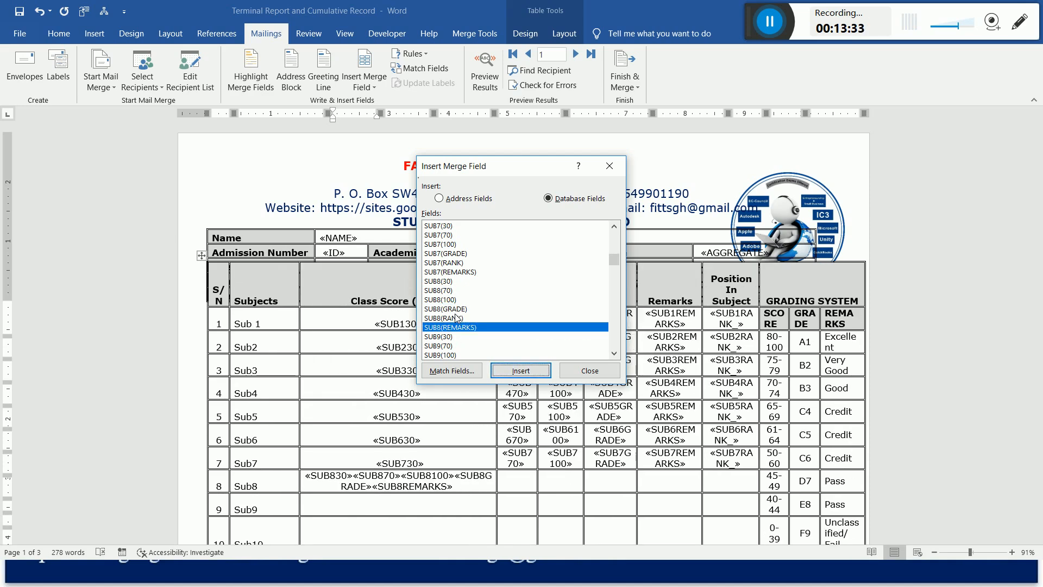
left_click(446, 319)
left_click(520, 371)
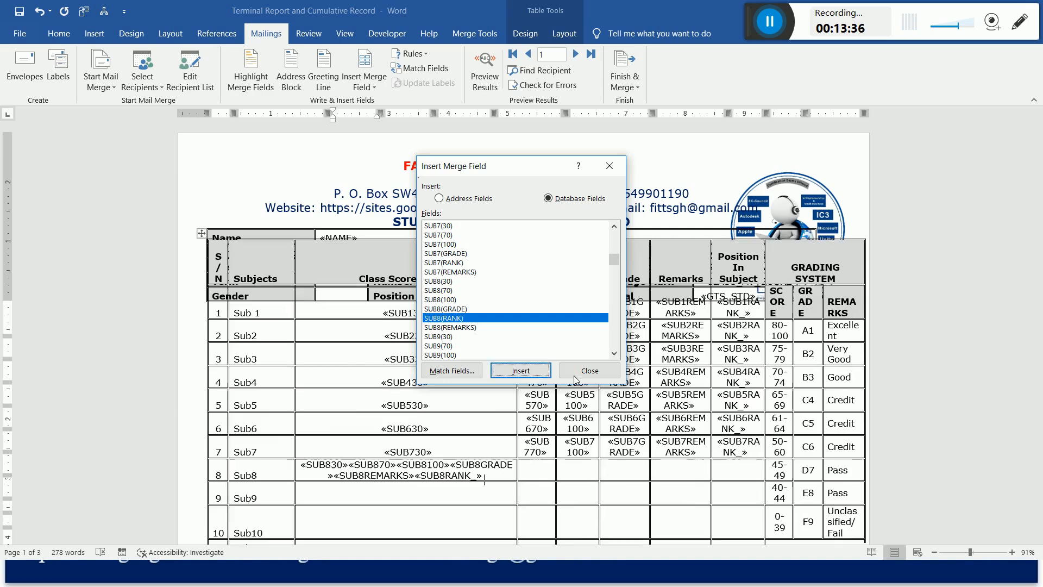
left_click(589, 371)
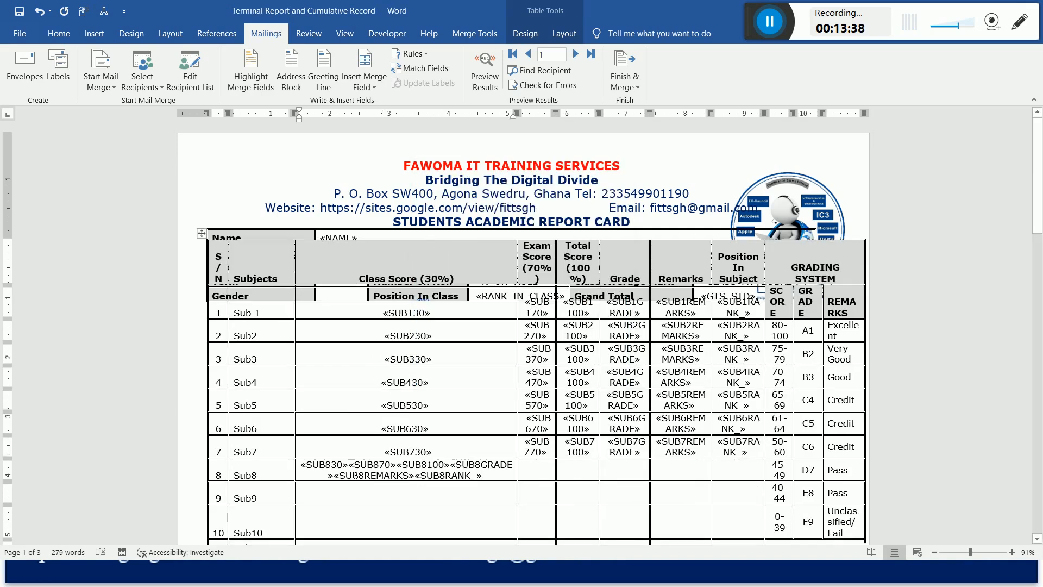
Move the SUB870, SUB8100, SUB8GRADE, SUB8REMARKS and SUB8RANK_ fields from Sub8's Class Score cell into its Exam Score cell.
left_click_drag(348, 464, 472, 477)
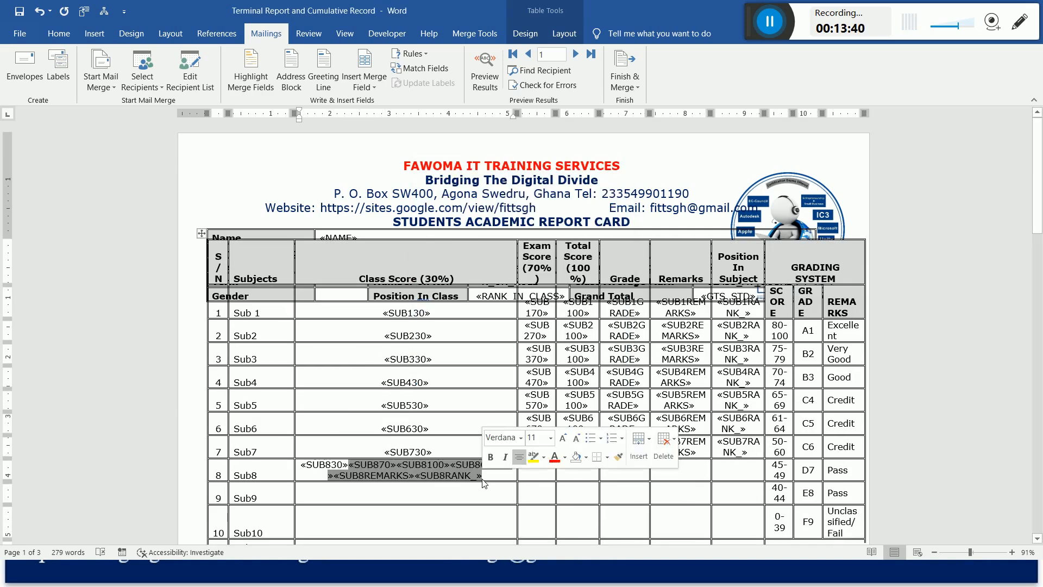
key("Delete")
left_click(408, 504)
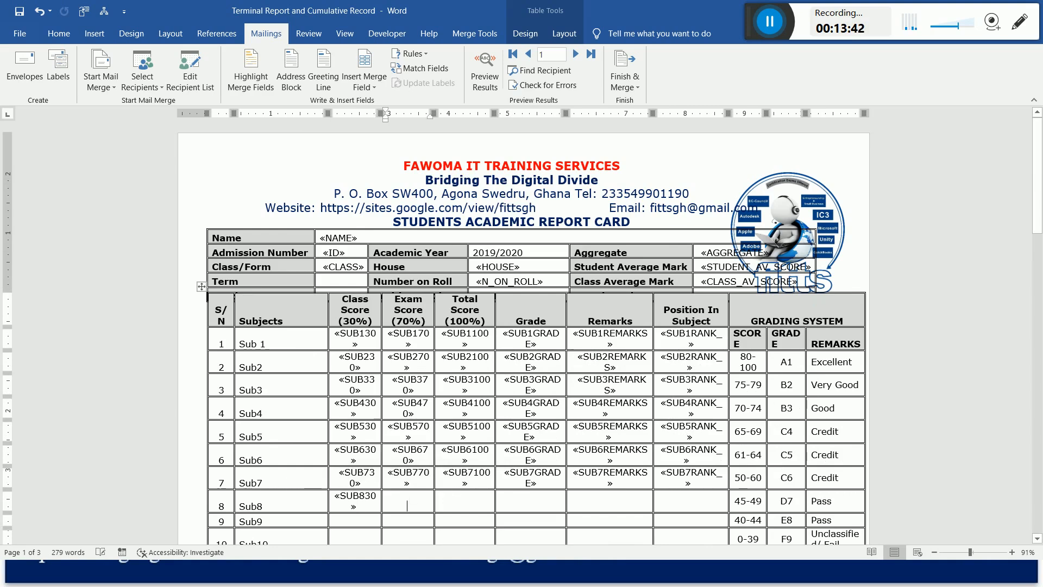
key("ctrl+v")
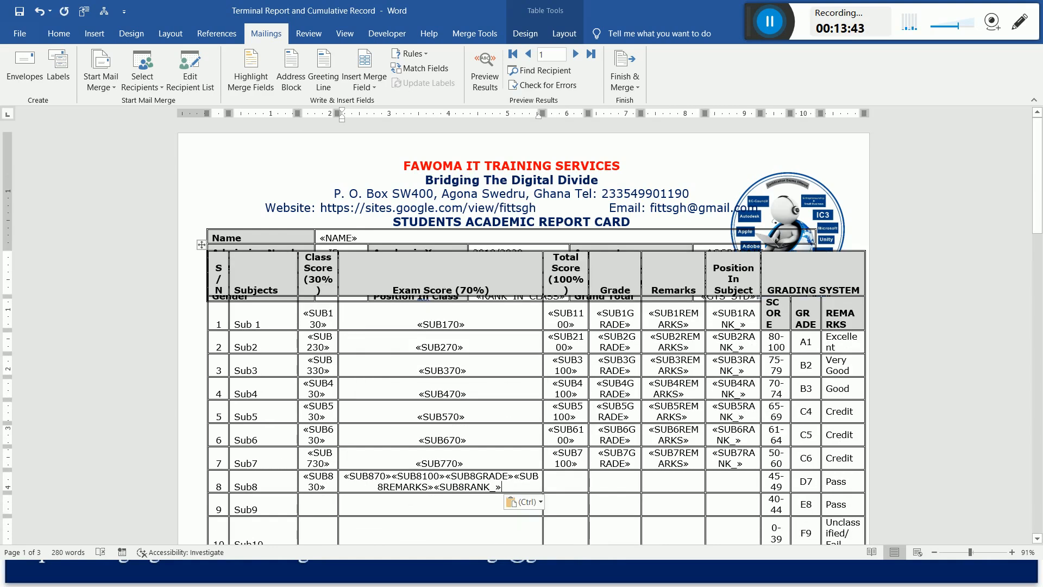
Move the SUB8100, SUB8GRADE, SUB8REMARKS and SUB8RANK_ fields from Sub8's Exam Score cell into its Total Score cell.
left_click_drag(392, 476, 503, 487)
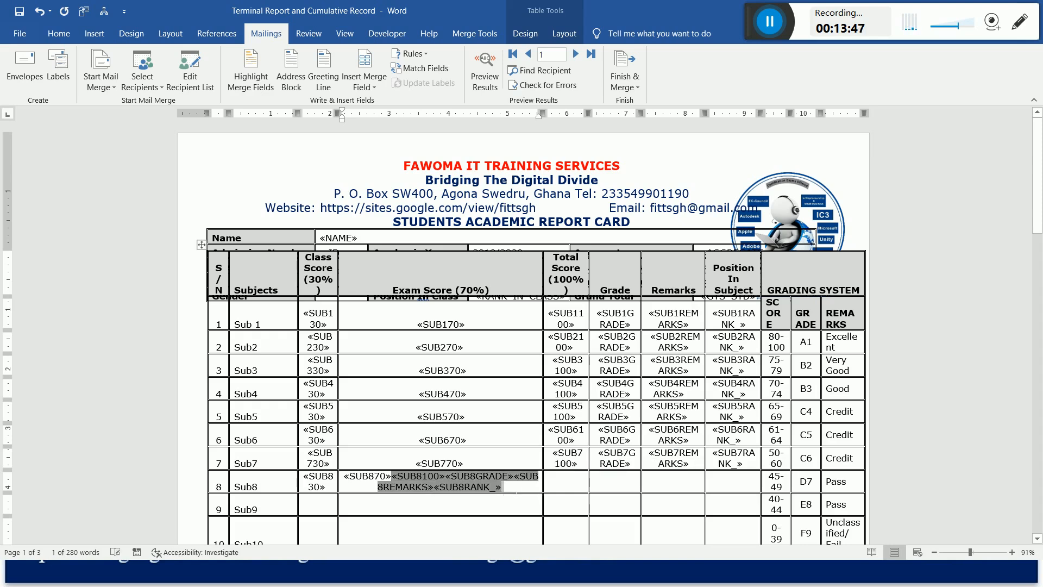
key("Delete")
left_click(465, 501)
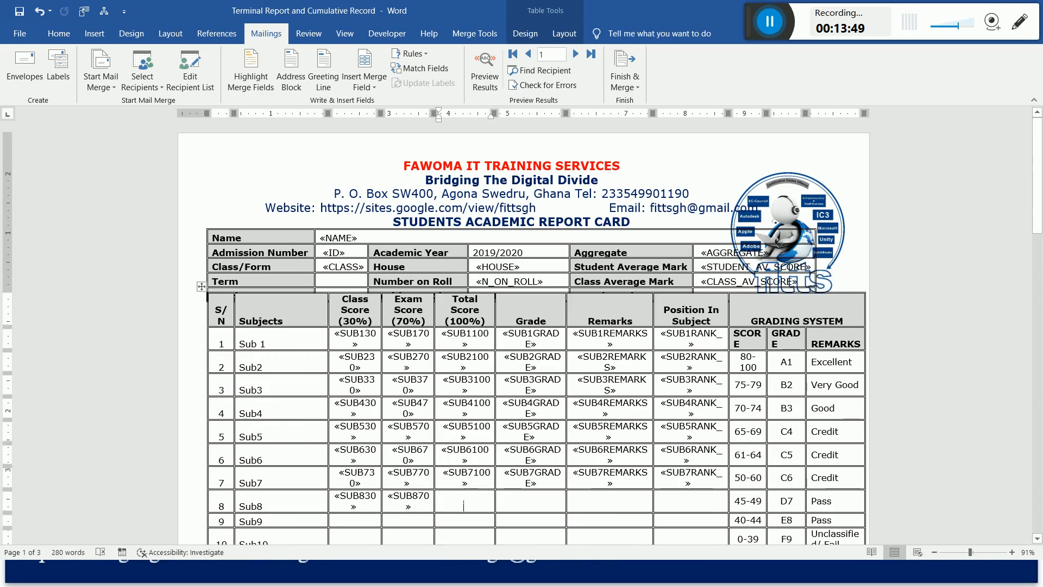
key("ctrl+v")
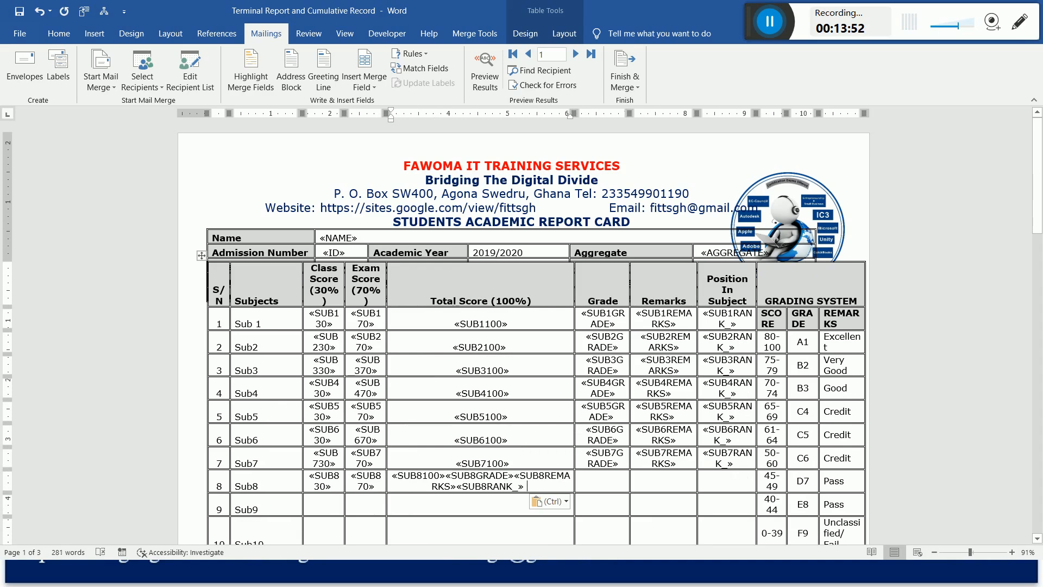
Move the SUB8GRADE, SUB8REMARKS and SUB8RANK_ fields from Sub8's Total Score cell into its Grade cell.
left_click_drag(446, 476, 520, 487)
key("ctrl+c")
key("Delete")
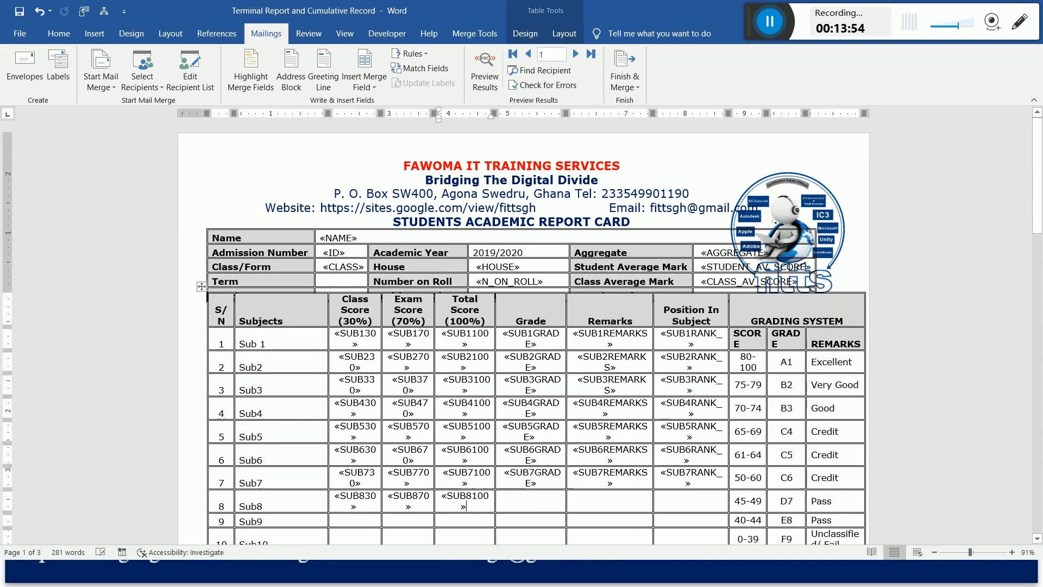
left_click(531, 501)
key("ctrl+v")
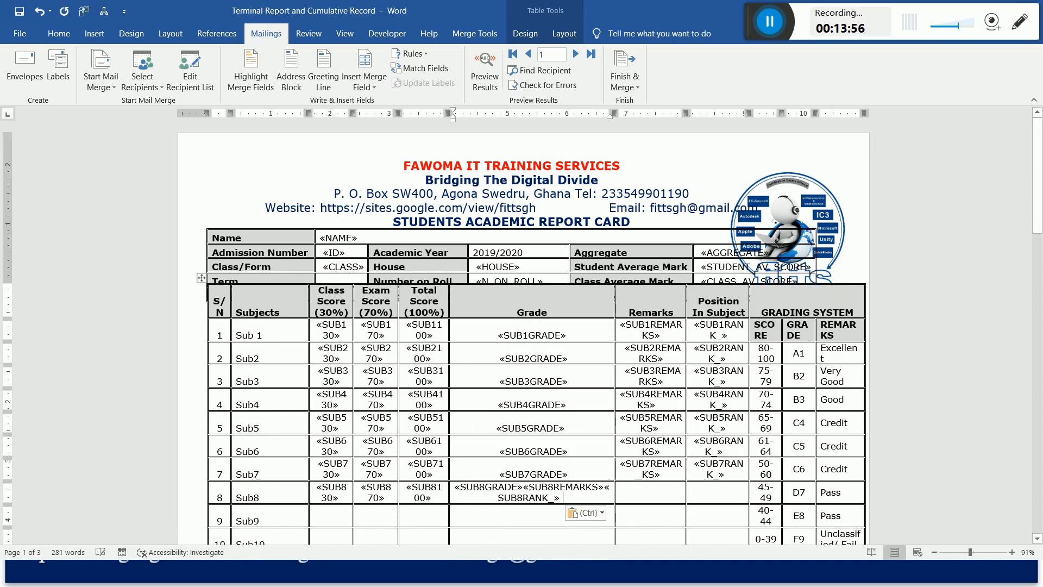
Move the SUB8REMARKS and SUB8RANK_ fields from Sub8's Grade cell into its Remarks cell.
left_click_drag(563, 497, 497, 486)
key("ctrl+c")
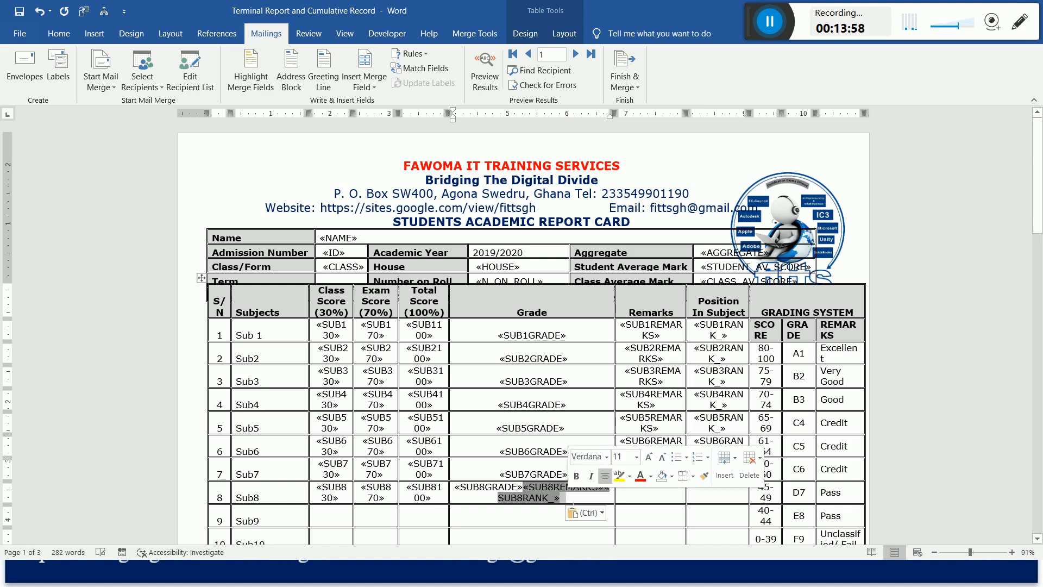
key("Delete")
left_click(608, 505)
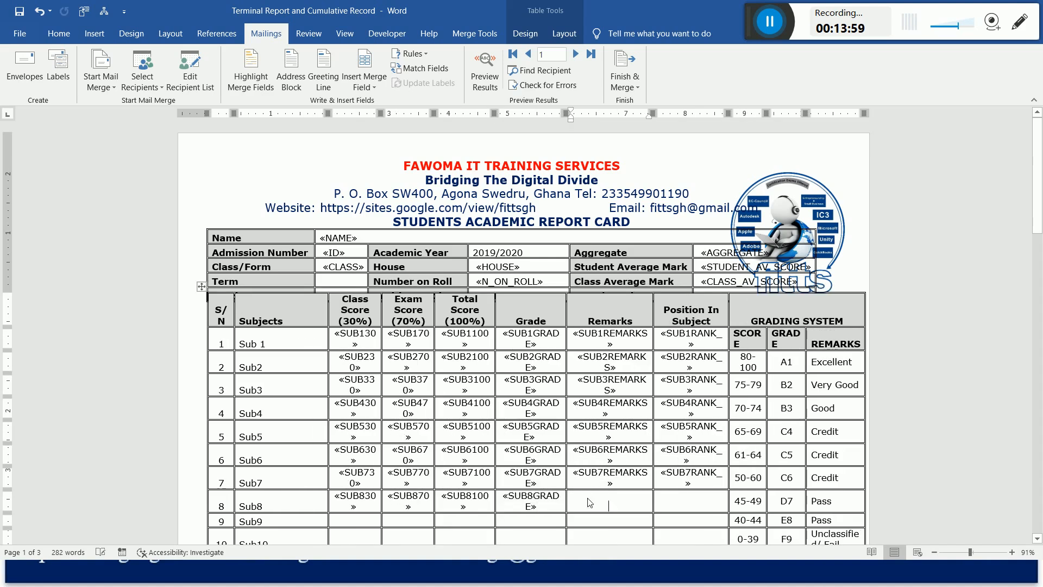
key("ctrl+v")
Move the SUB8RANK_ field from Sub8's Remarks cell into its Position In Subject cell.
left_click_drag(623, 498, 627, 487)
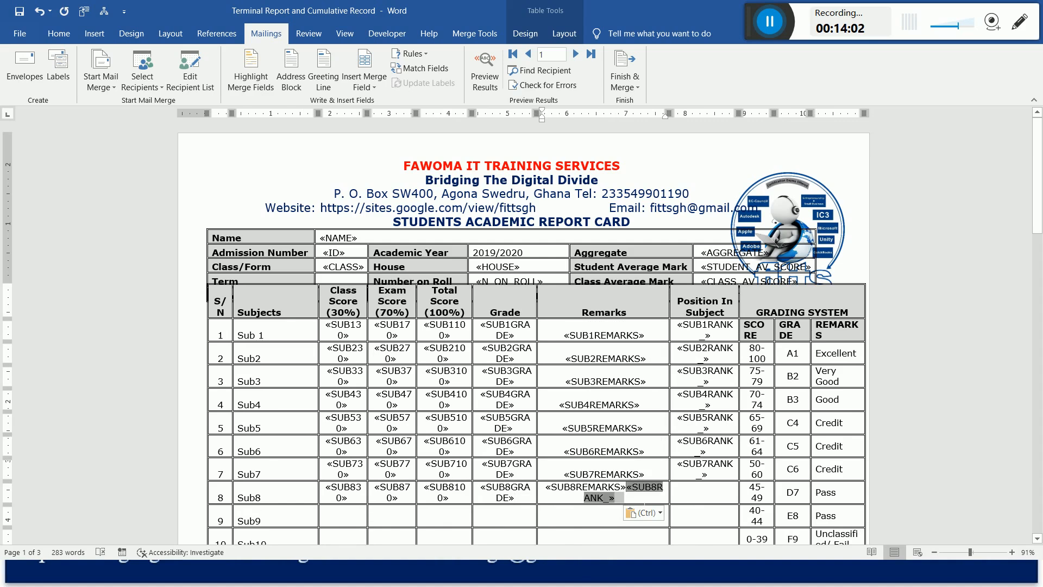
key("ctrl+x")
left_click(690, 505)
key("ctrl+v")
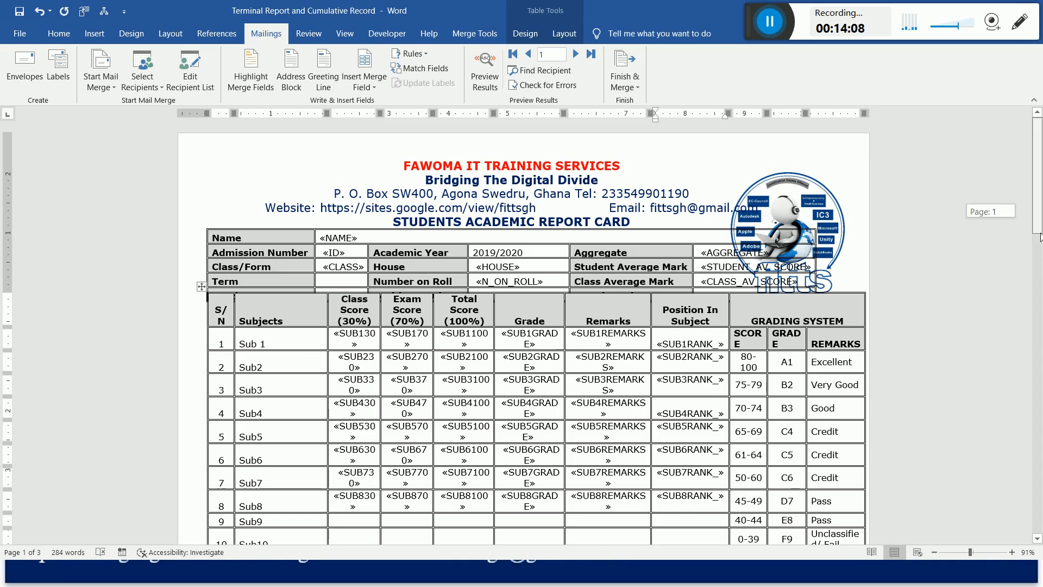
Insert the SUB9(30) and SUB9(70) database fields in Sub9's Class Score cell.
scroll(1039, 217, "down", 3)
left_click(353, 430)
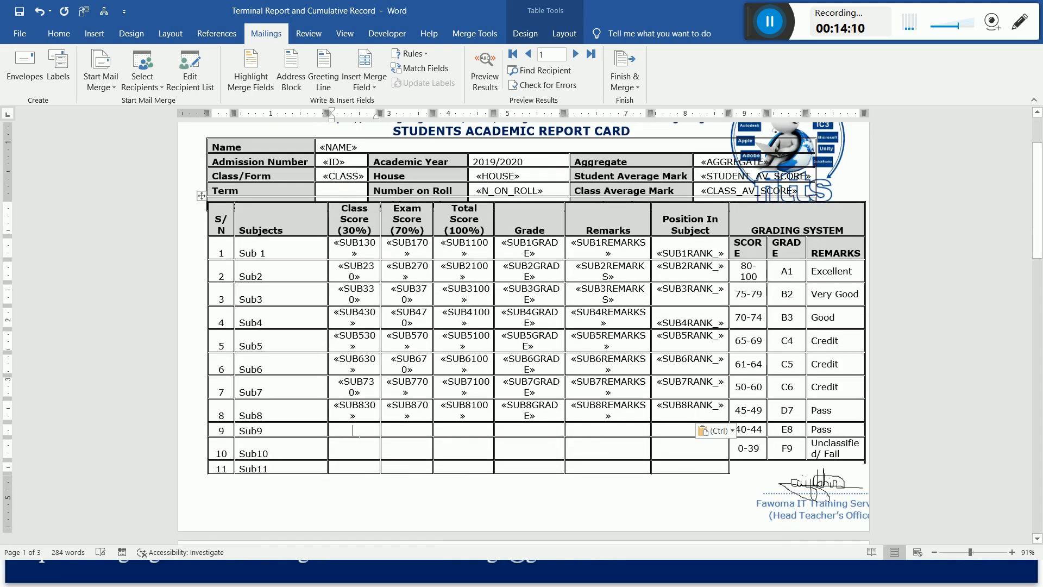
left_click(363, 65)
left_click_drag(615, 239, 618, 269)
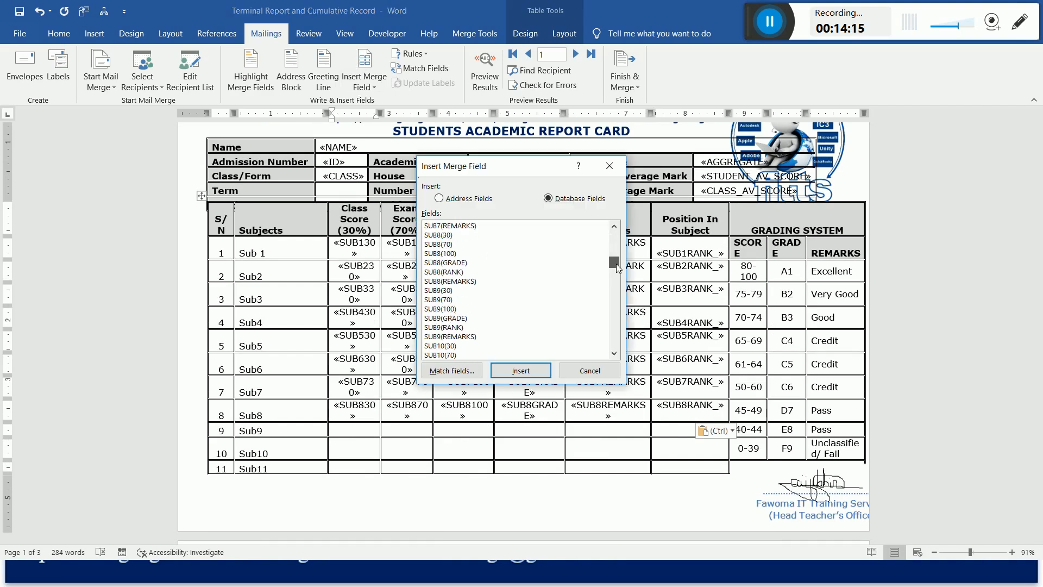
left_click(451, 291)
left_click(534, 376)
left_click(445, 300)
left_click(518, 372)
Insert the SUB9(100), SUB9(GRADE), SUB9(REMARKS) and SUB9(RANK) database fields after SUB9(70) in Sub9's Class Score cell.
left_click(449, 309)
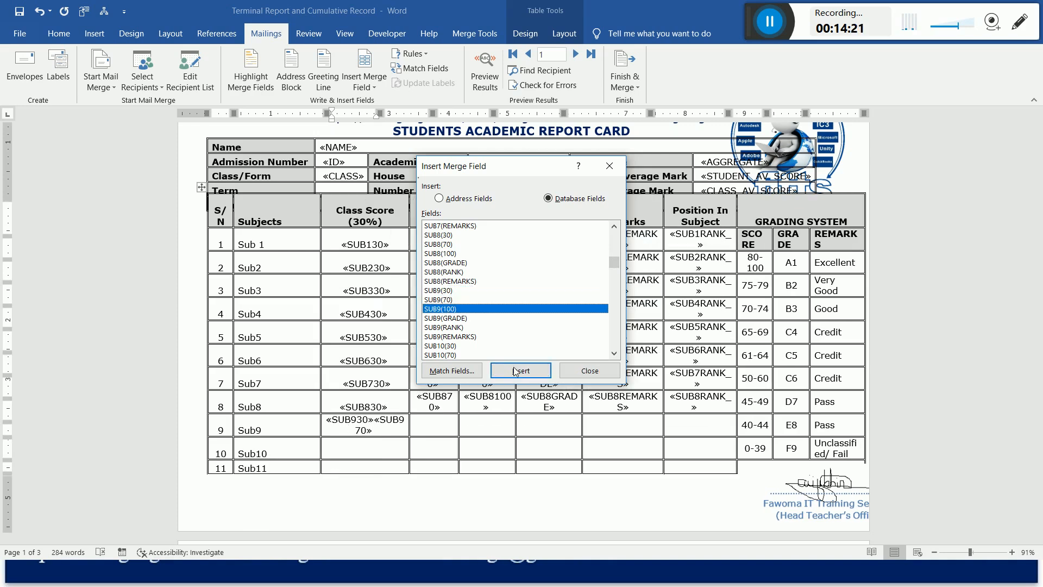
left_click(516, 372)
left_click(452, 319)
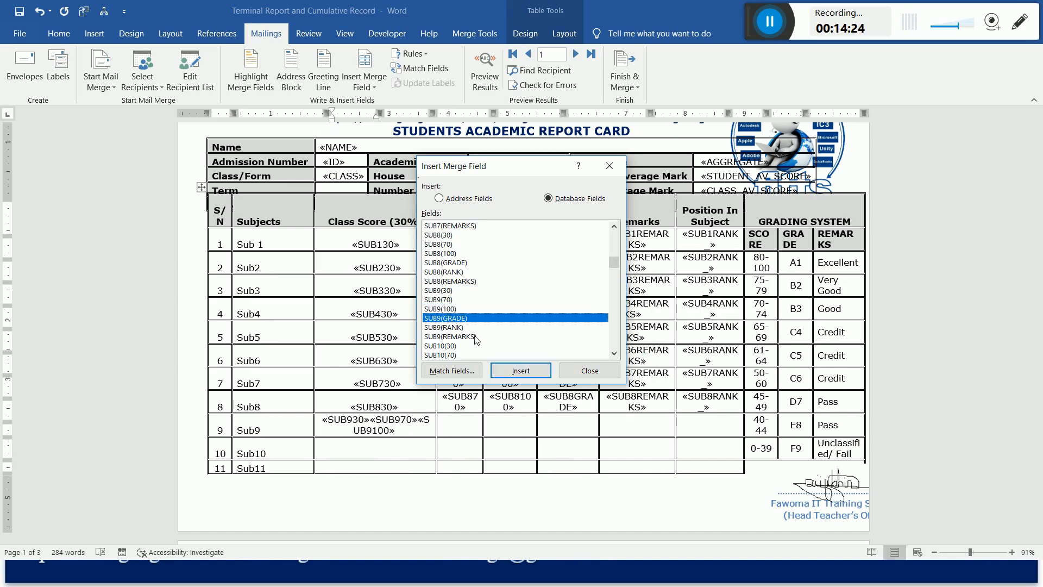
left_click(519, 371)
left_click(456, 327)
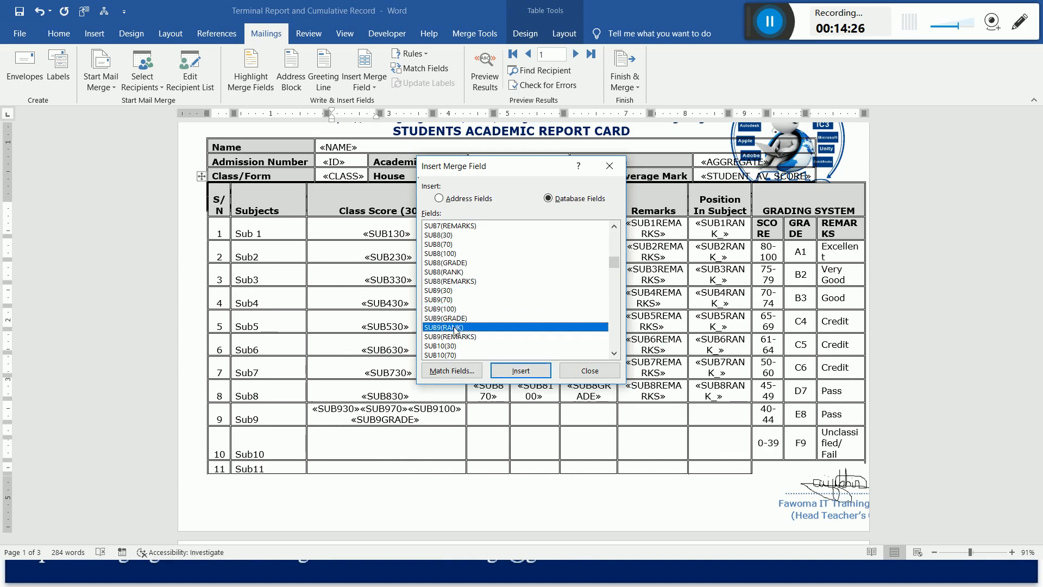
left_click(458, 336)
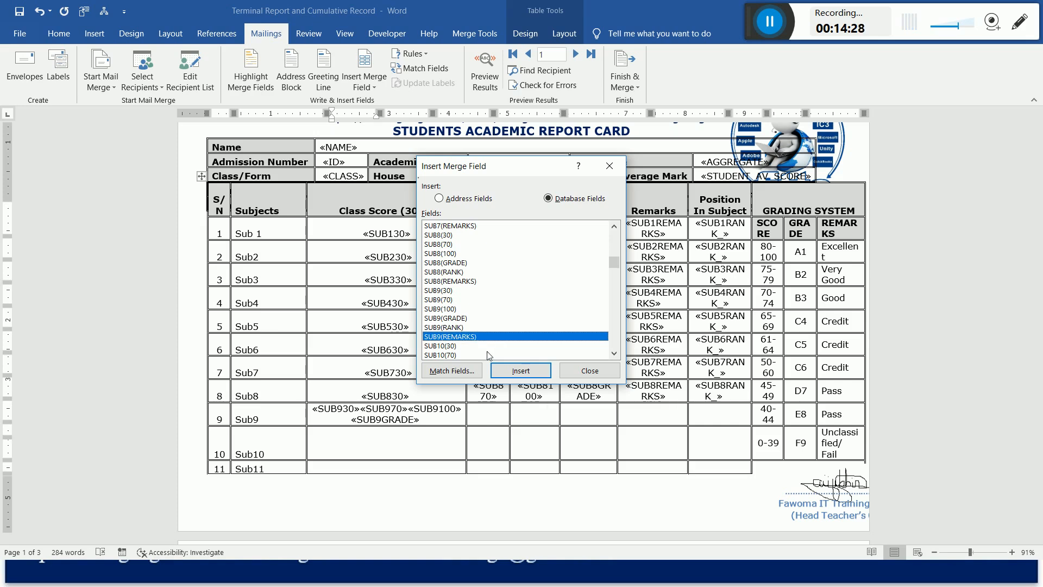
left_click(532, 374)
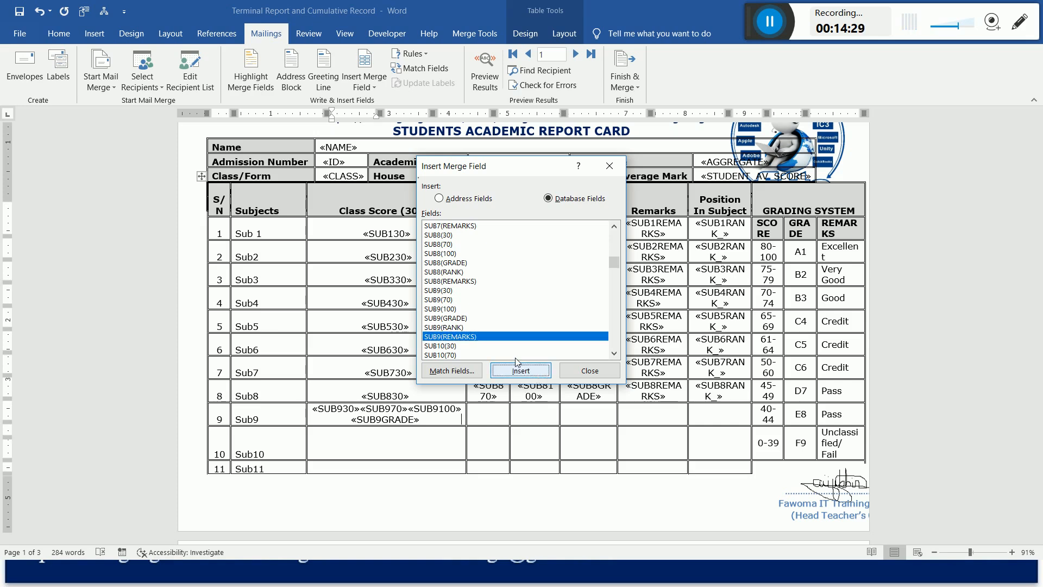
left_click(456, 327)
left_click(517, 372)
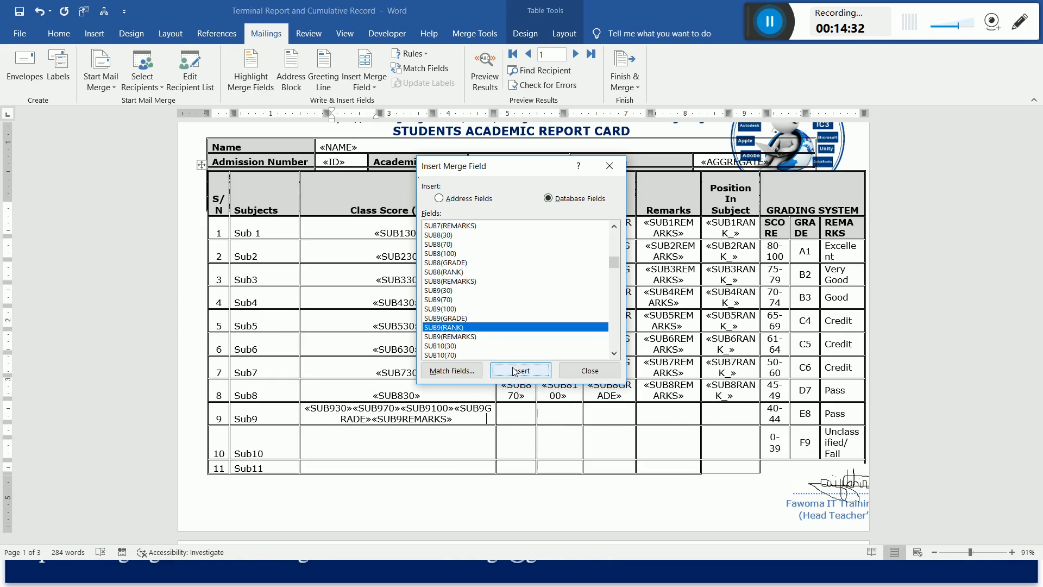
Move the SUB970, SUB9100, SUB9GRADE, SUB9REMARKS and SUB9RANK_ fields from Sub9's Class Score cell into its Exam Score cell.
left_click(591, 371)
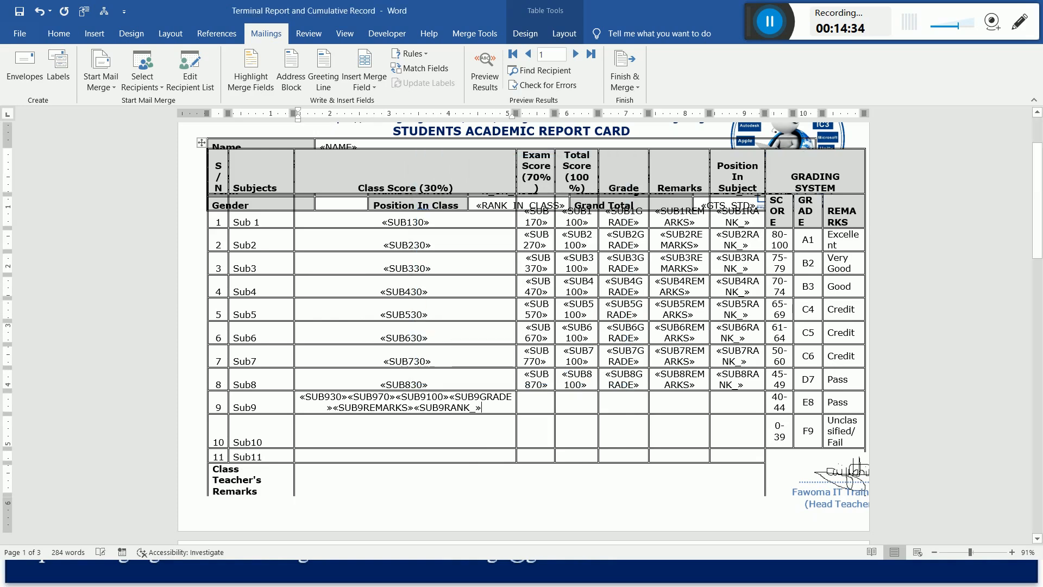
mouse_move(480, 408)
left_mouse_down()
mouse_move(397, 425)
mouse_move(374, 410)
mouse_move(468, 408)
left_mouse_up()
left_click(371, 408)
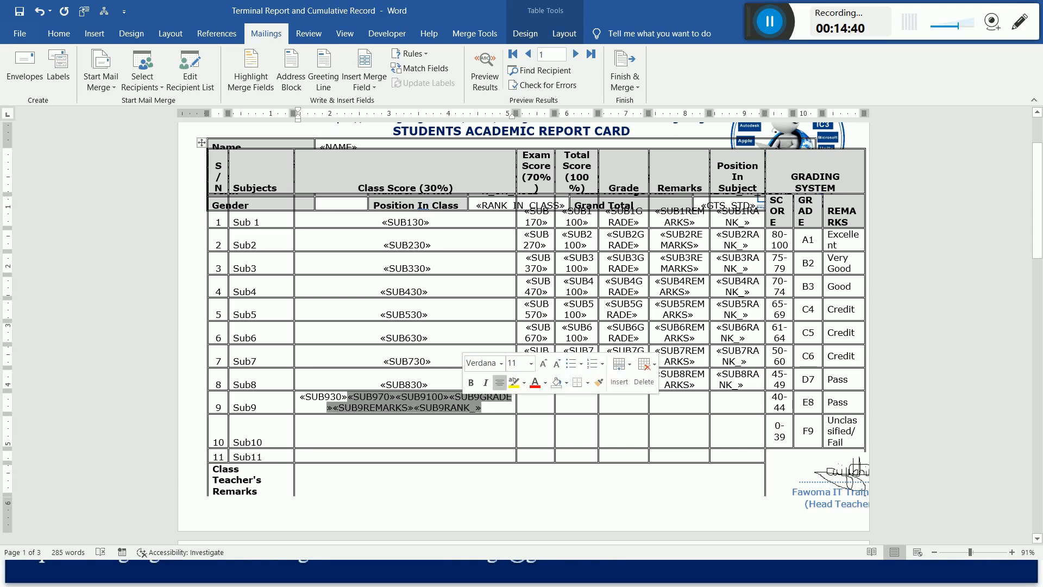
key("ctrl+x")
left_click(417, 423)
key("ctrl+v")
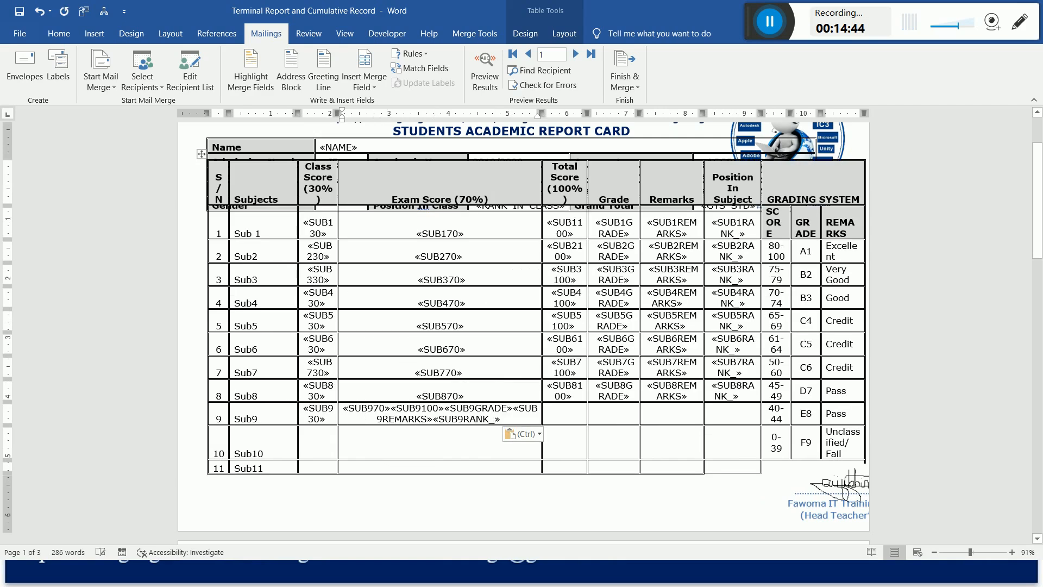
Move the SUB9100, SUB9GRADE, SUB9REMARKS and SUB9RANK_ fields from Sub9's Exam Score cell into its Total Score cell.
left_click_drag(391, 408, 502, 421)
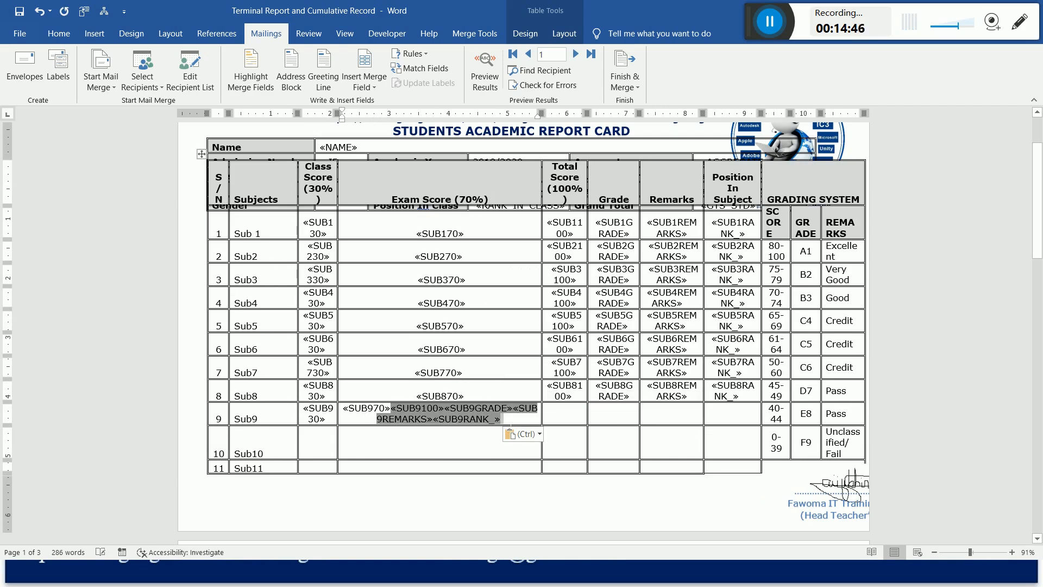
key("ctrl+x")
left_click(472, 429)
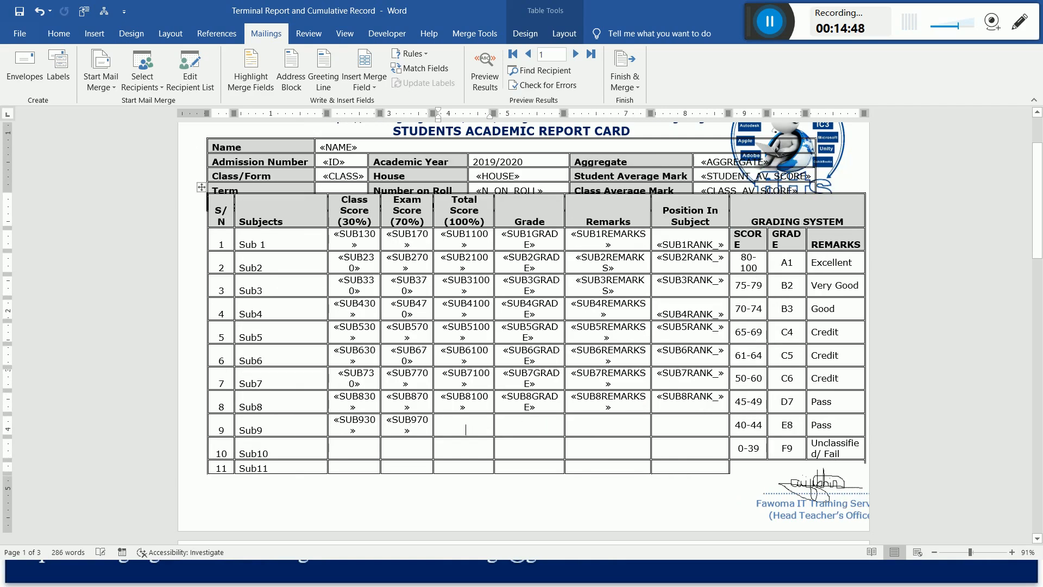
key("ctrl+v")
Move the SUB9GRADE, SUB9REMARKS and SUB9RANK_ fields from Sub9's Total Score cell into its Grade cell.
left_click_drag(448, 408, 529, 420)
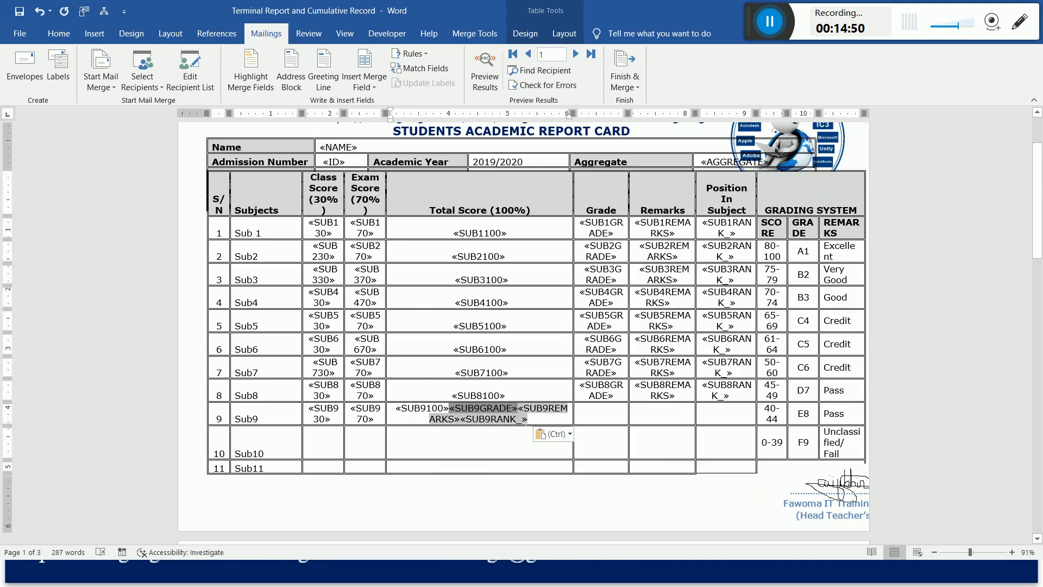
key("ctrl+x")
left_click(528, 430)
key("ctrl+v")
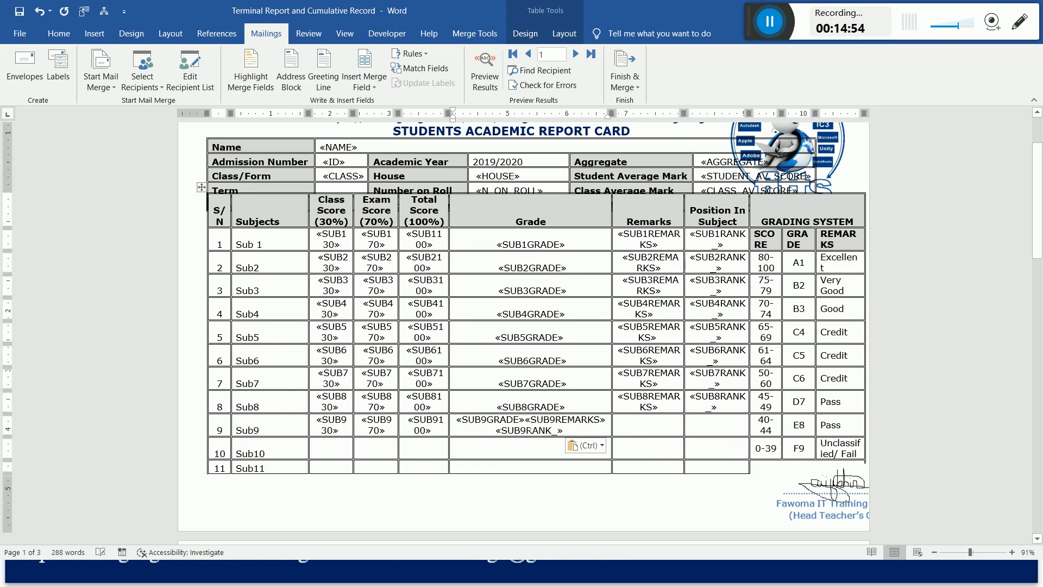
Move the SUB9REMARKS and SUB9RANK_ fields from Sub9's Grade cell into its Remarks cell.
left_click_drag(524, 419, 564, 431)
key("ctrl+x")
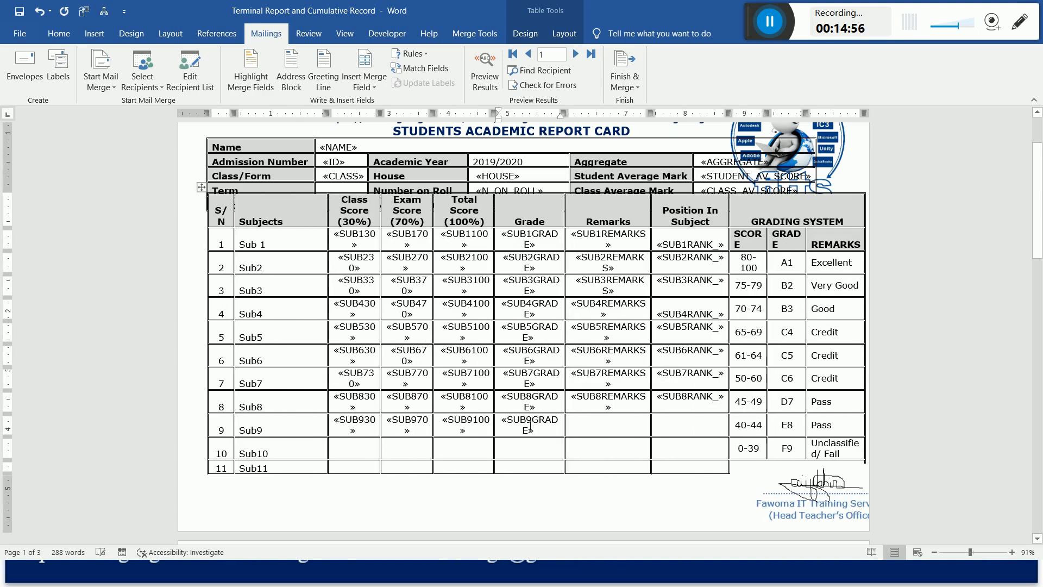
left_click(584, 428)
key("ctrl+v")
Move the SUB9RANK_ field from Sub9's Remarks cell into its Position In Subject cell.
left_click_drag(617, 430, 625, 420)
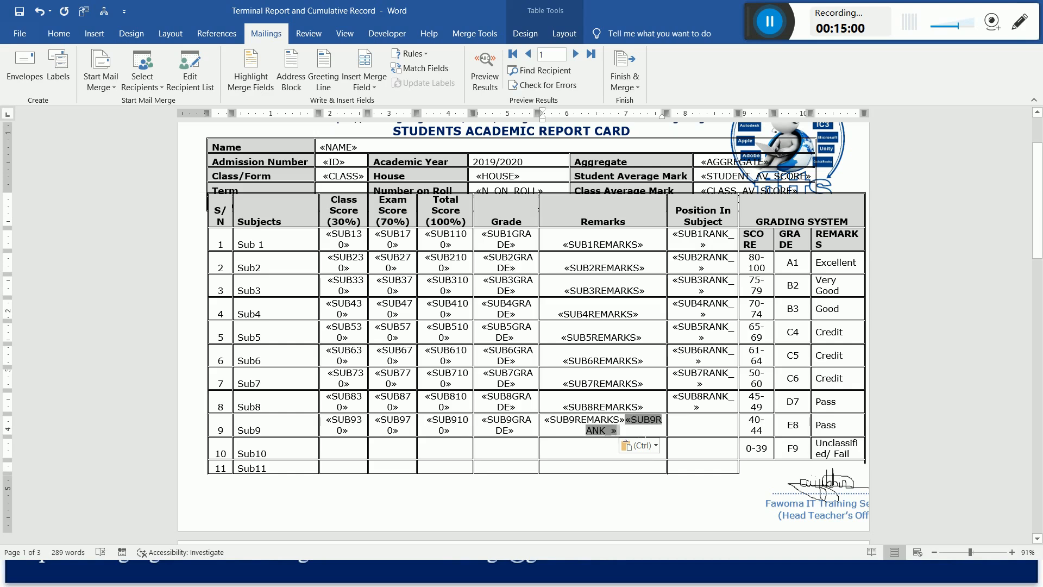
key("ctrl+x")
left_click(691, 429)
key("ctrl+v")
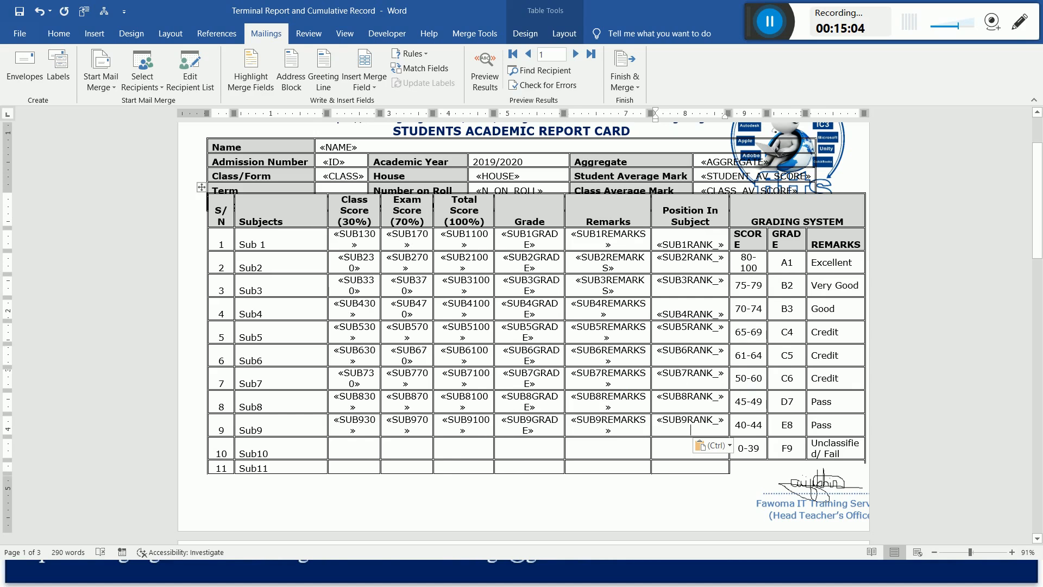
Insert the SUB10(30) and SUB10(70) database fields in Sub10's Class Score cell.
left_click(354, 450)
left_click(364, 60)
left_click_drag(614, 238, 616, 268)
left_click(452, 273)
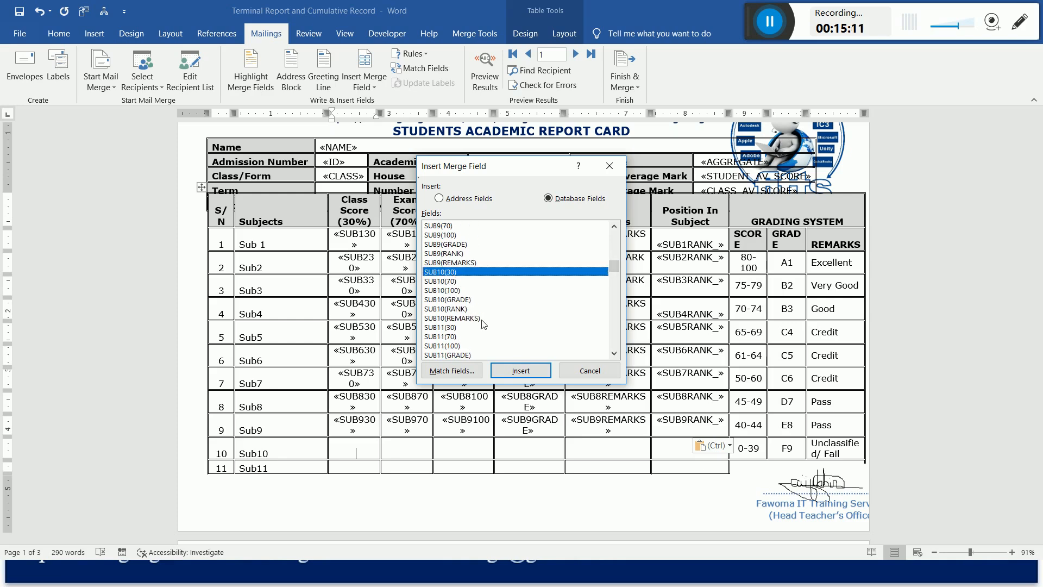
left_click(521, 372)
left_click(454, 282)
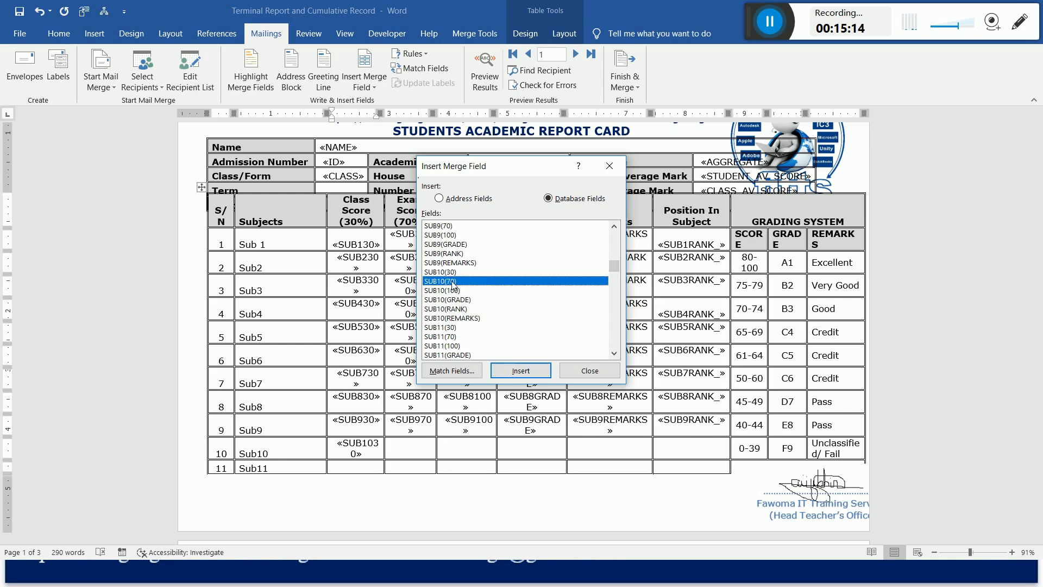
left_click(515, 372)
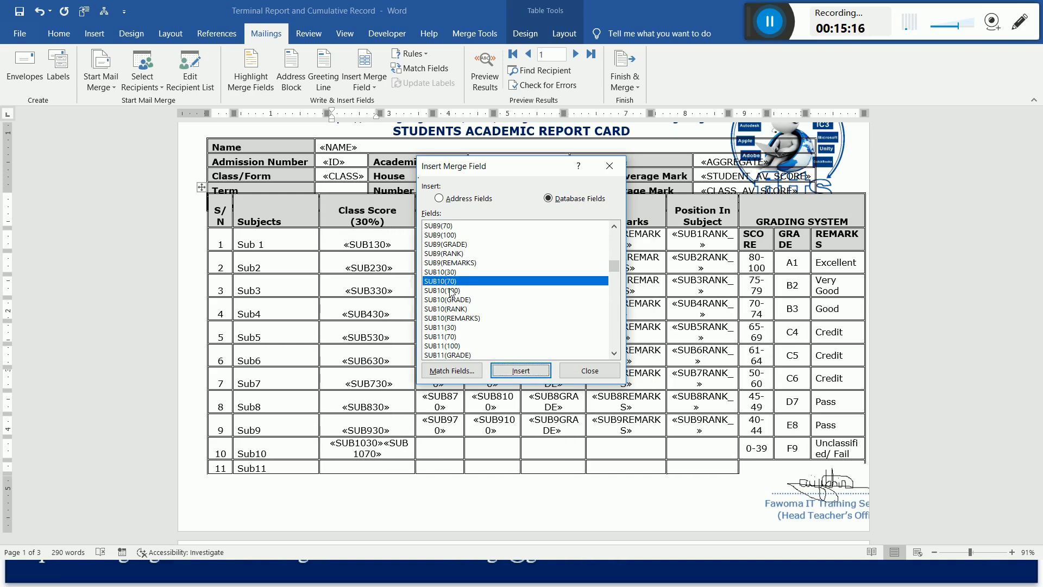
Insert the SUB10(100), SUB10(GRADE), SUB10(REMARKS) and SUB10(RANK) database fields after SUB10(70) in Sub10's Class Score cell.
left_click(453, 291)
left_click(520, 372)
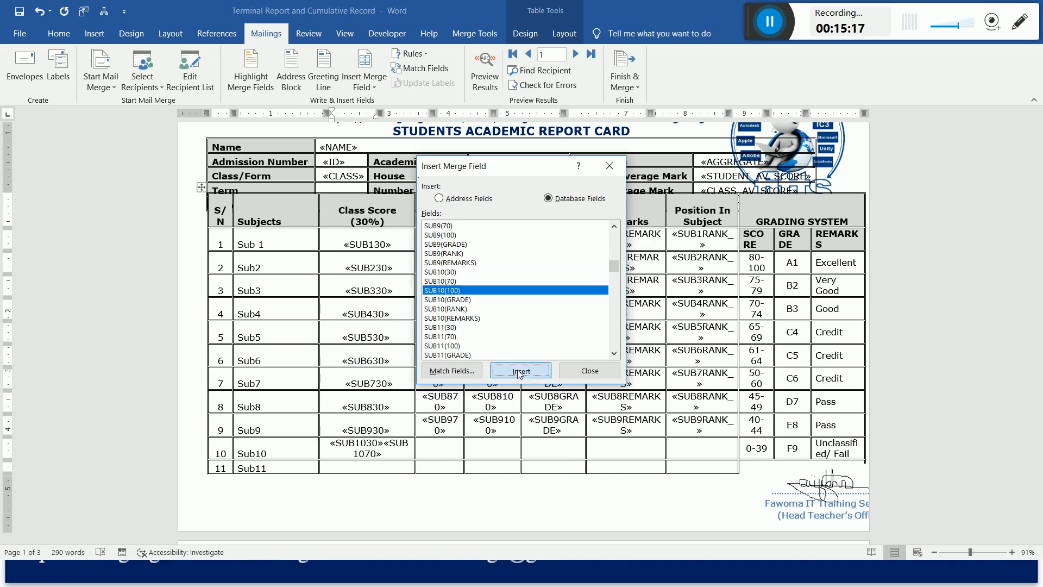
left_click(467, 301)
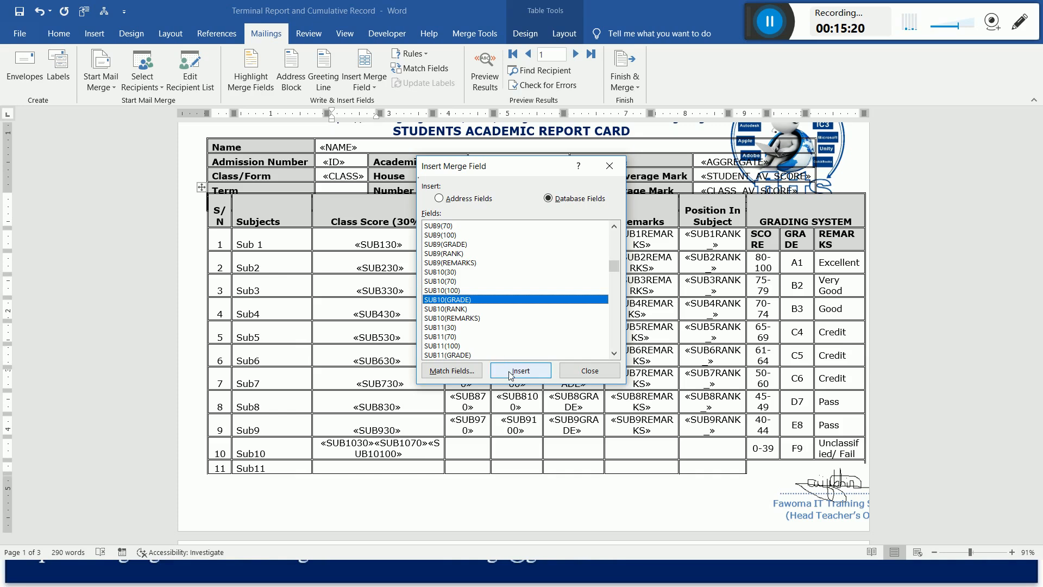
left_click(512, 375)
left_click(457, 320)
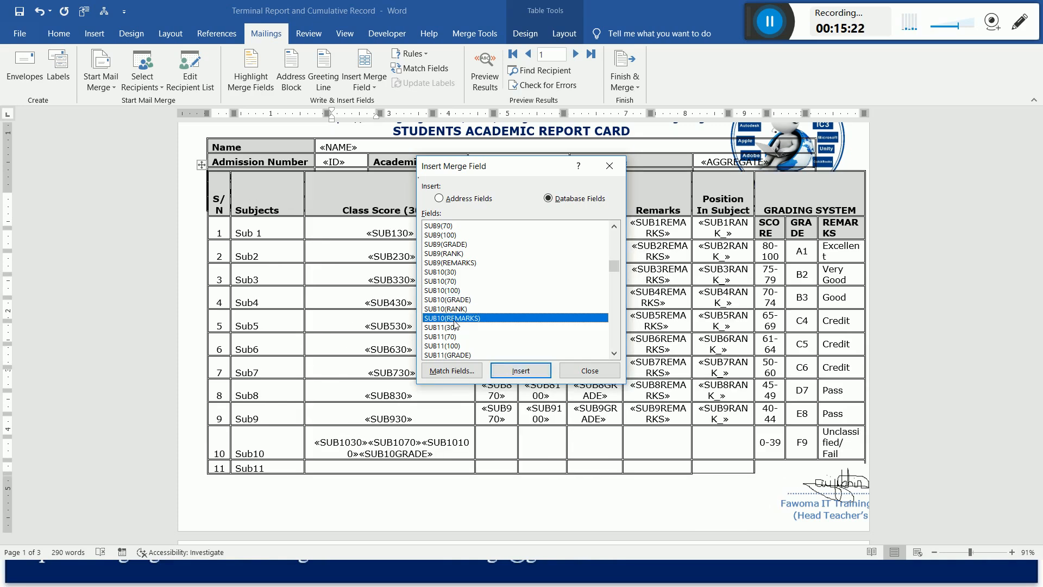
left_click(513, 372)
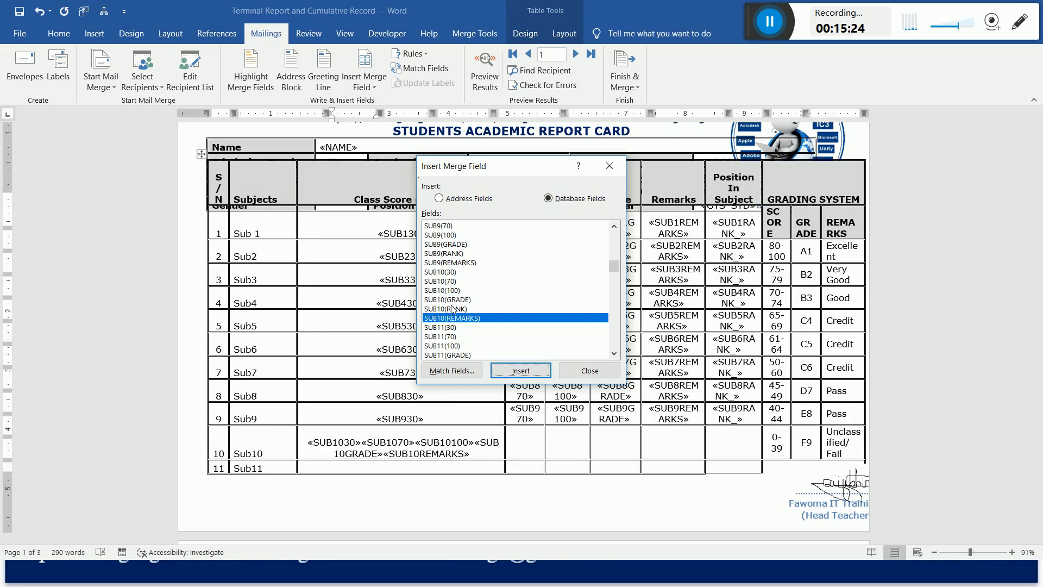
left_click(454, 309)
left_click(523, 373)
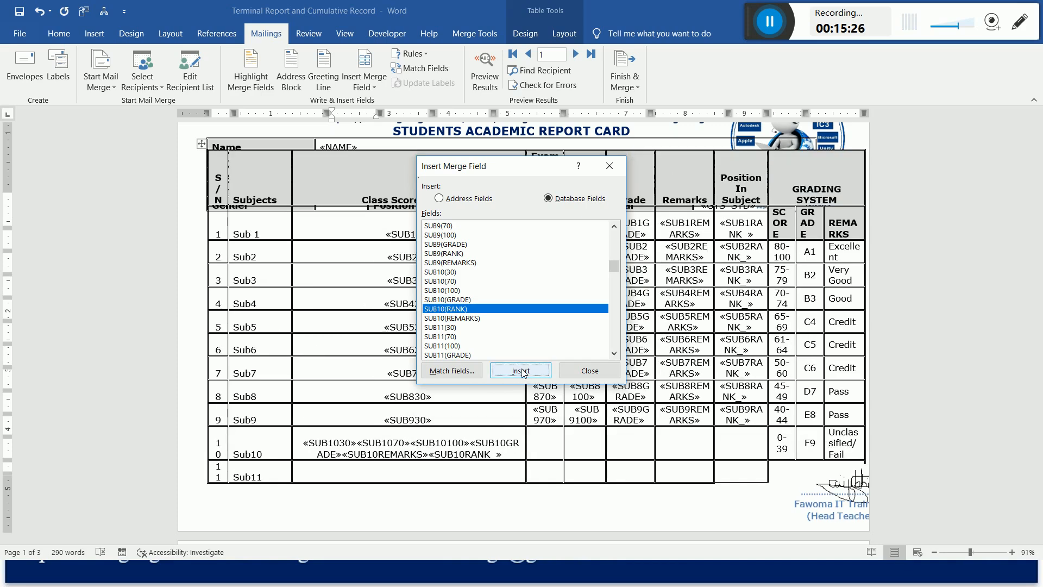
left_click(590, 371)
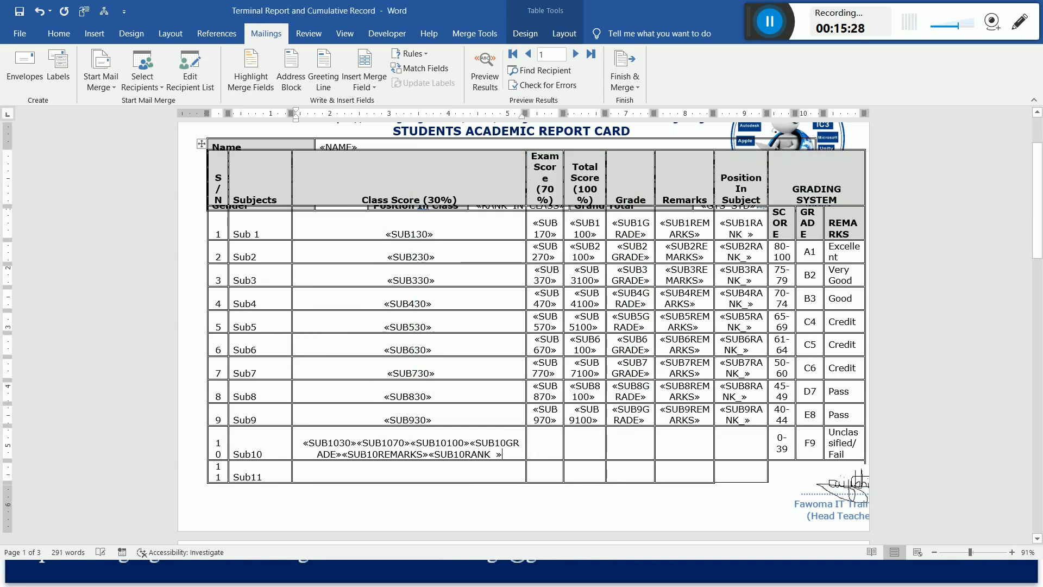
Move the SUB1070, SUB10100, SUB10GRADE, SUB10REMARKS and SUB10RANK_ fields from Sub10's Class Score cell into its Exam Score cell.
left_click_drag(356, 443, 502, 454)
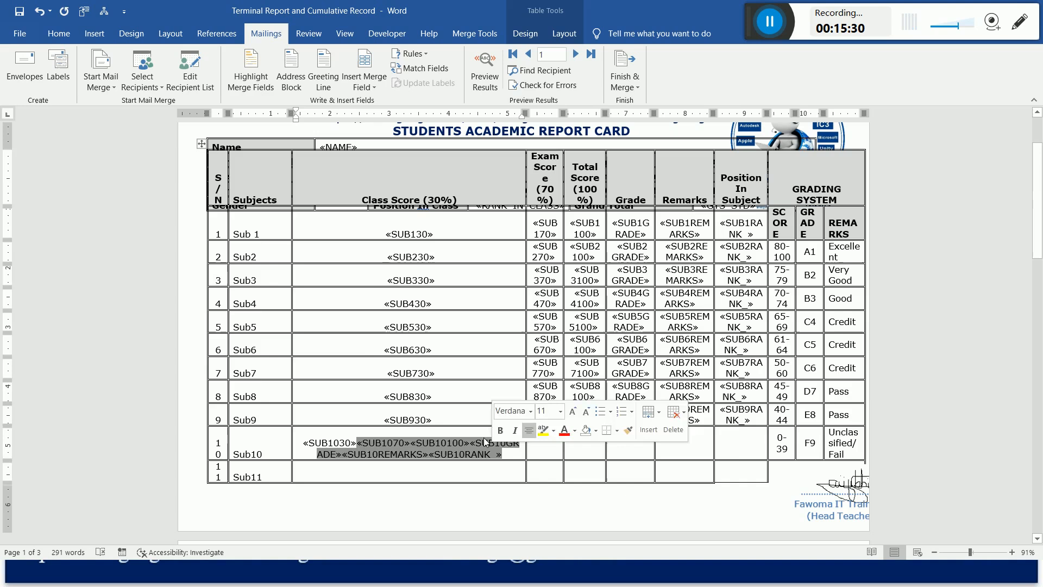
key("Delete")
left_click(408, 452)
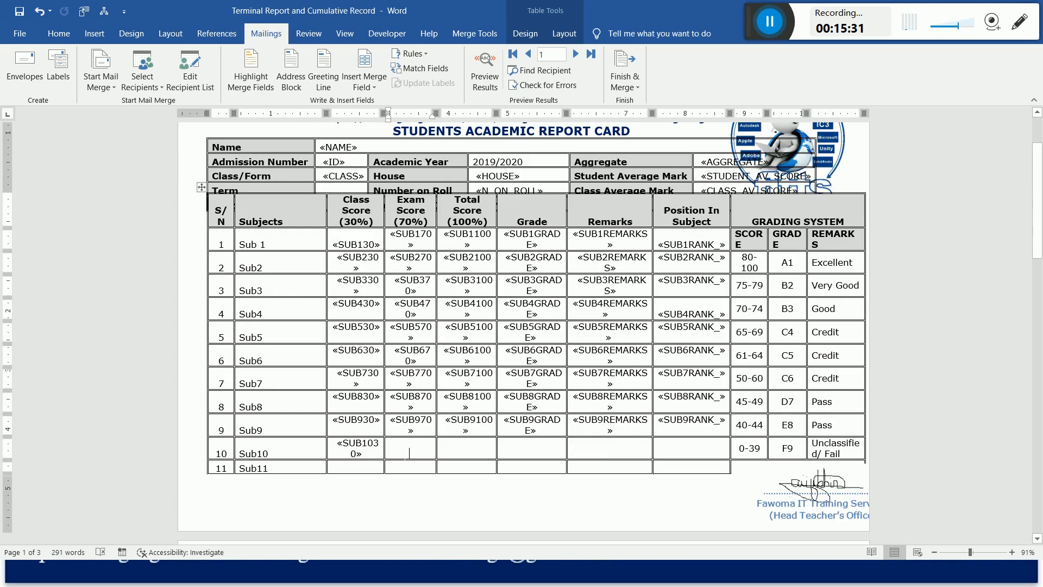
key("ctrl+v")
Move the SUB10100, SUB10GRADE, SUB10REMARKS and SUB10RANK_ fields from Sub10's Exam Score cell into its Total Score cell.
left_click_drag(390, 442, 520, 453)
key("Delete")
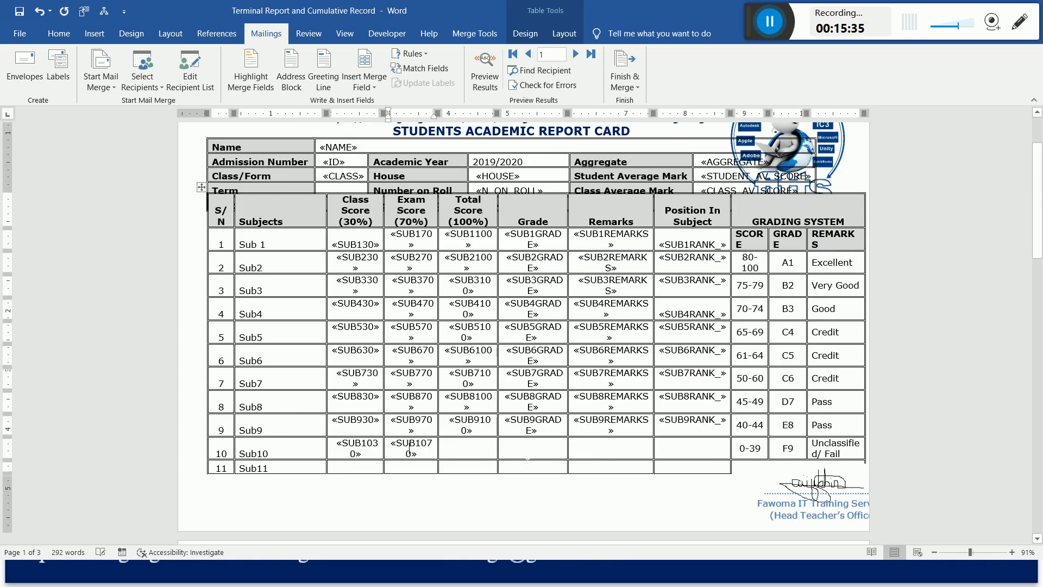
left_click(481, 453)
key("ctrl+v")
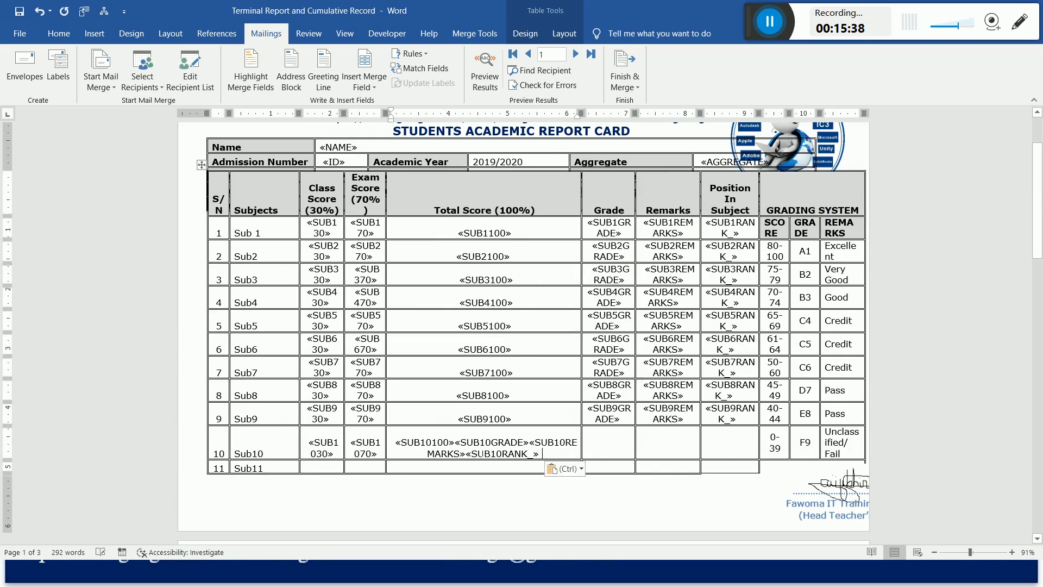
Move the SUB10GRADE, SUB10REMARKS and SUB10RANK_ fields from Sub10's Total Score cell into its Grade cell.
left_click_drag(441, 442, 539, 454)
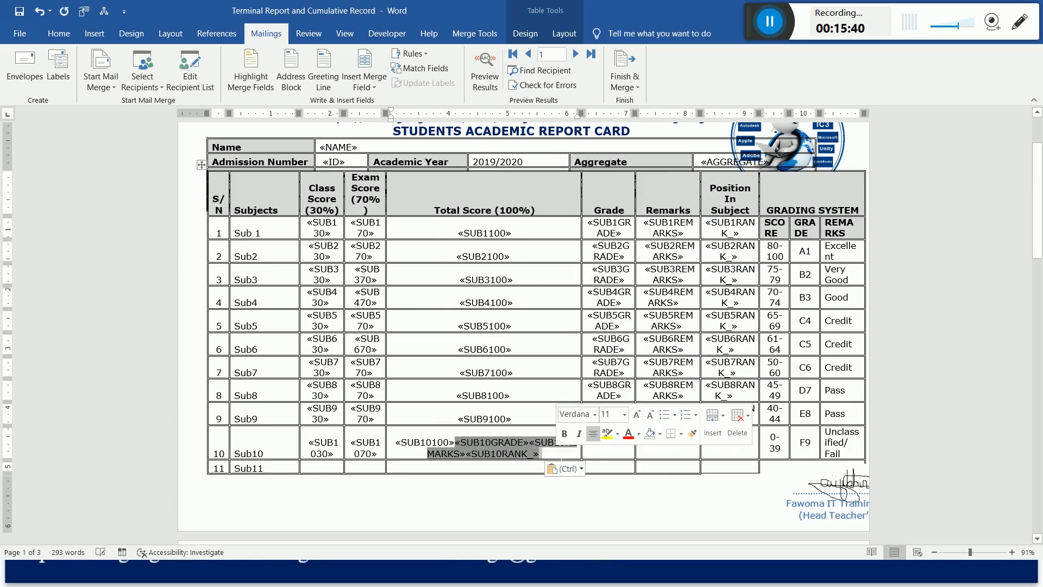
key("Delete")
left_click(534, 453)
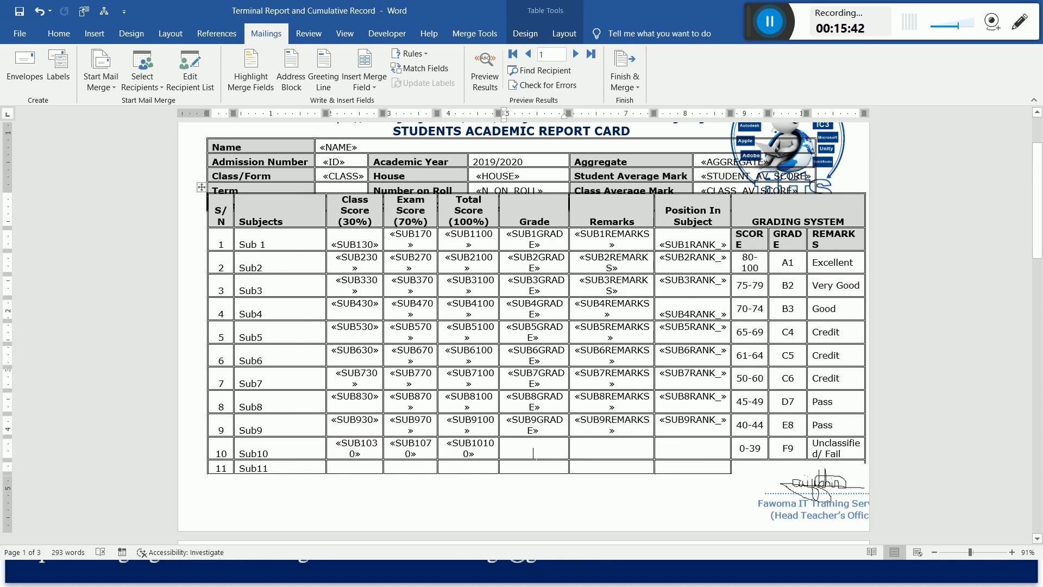
key("ctrl+v")
Move the SUB10REMARKS and SUB10RANK_ fields from Sub10's Grade cell into its Remarks cell.
left_click_drag(529, 443, 571, 454)
key("ctrl+x")
left_click(612, 453)
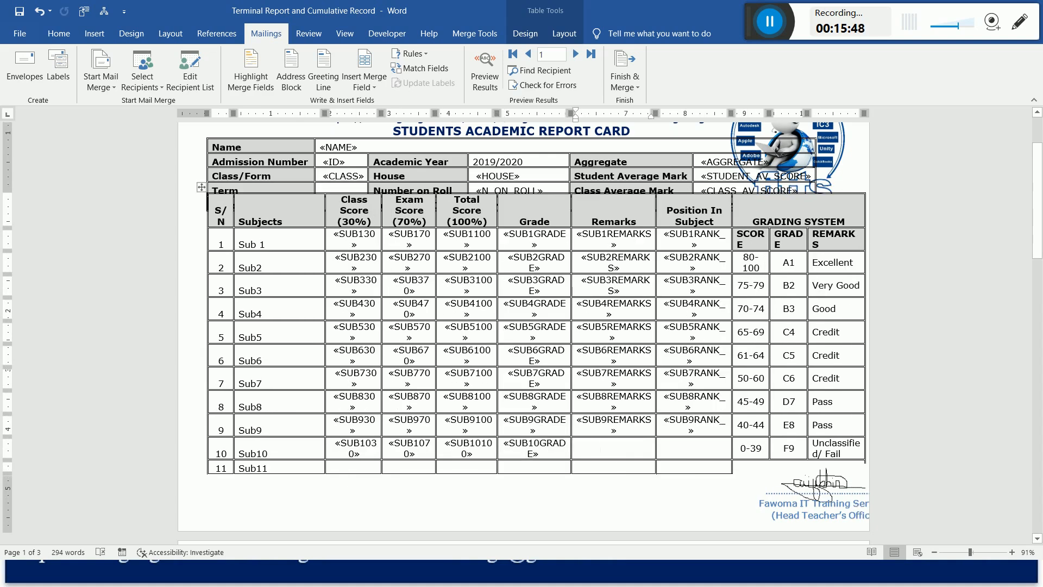
key("ctrl+v")
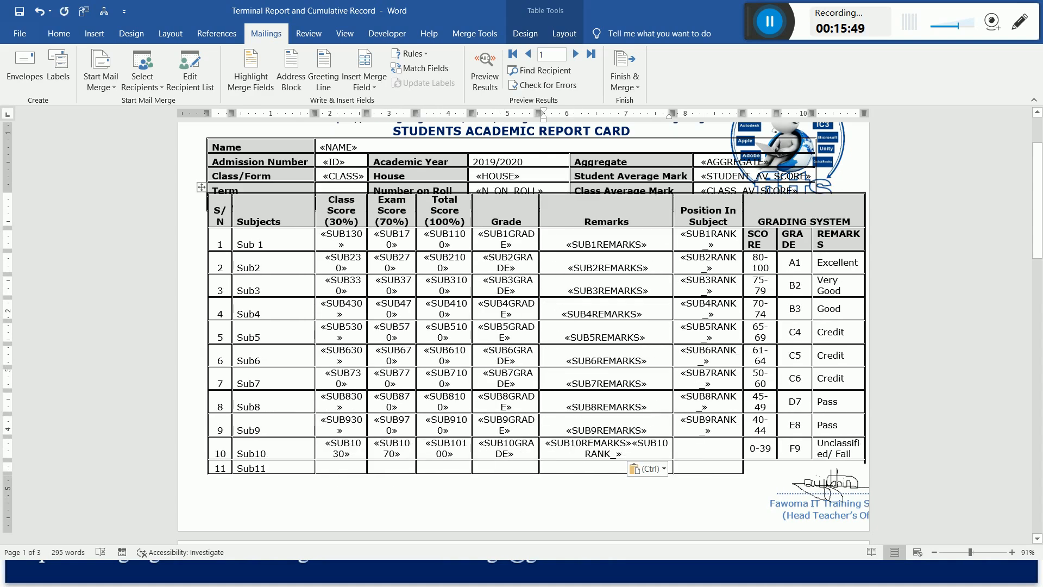
Move the SUB10RANK_ field from Sub10's Remarks cell into its Position In Subject cell.
left_click_drag(648, 456, 633, 451)
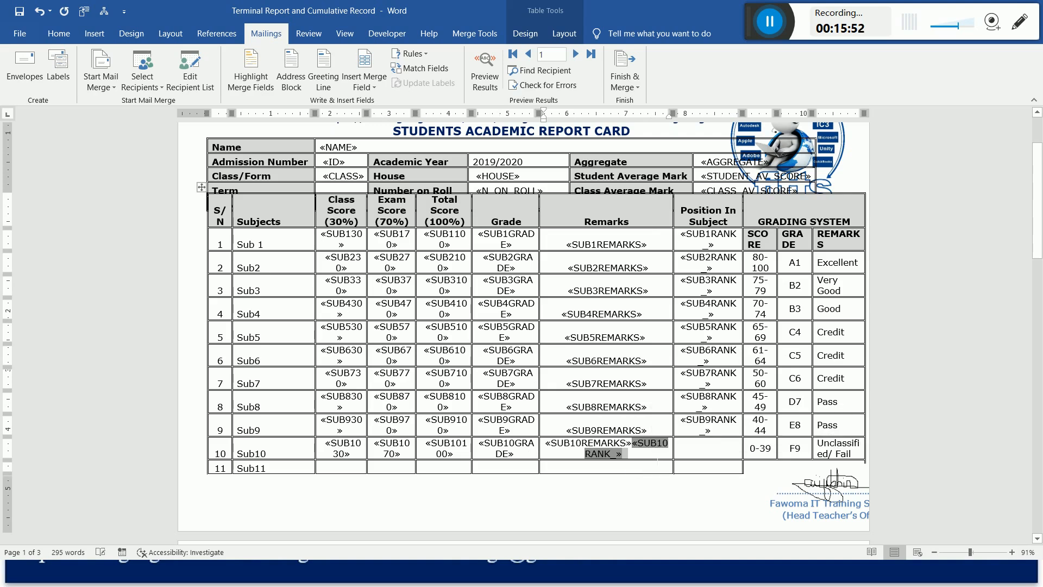
key("ctrl+x")
left_click(693, 453)
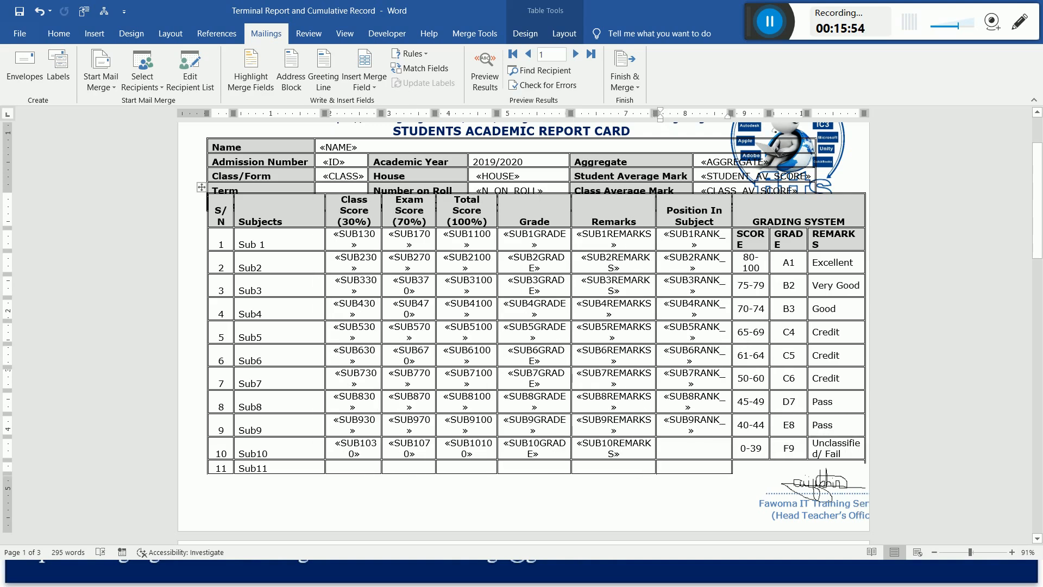
key("ctrl+v")
Insert the SUB11(30) and SUB11(70) database fields in Sub11's Class Score cell.
left_click(356, 469)
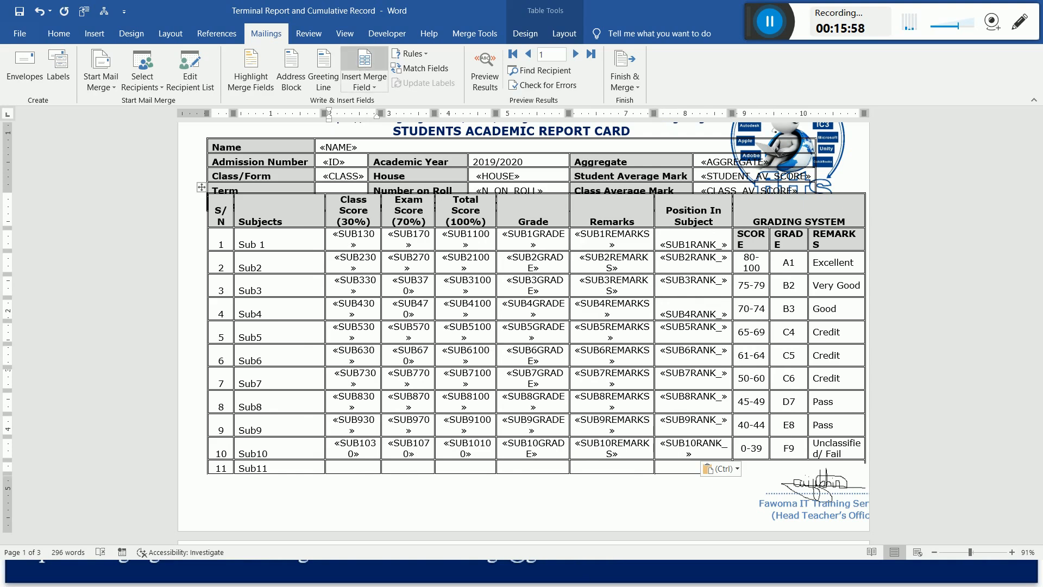
left_click(364, 61)
left_click_drag(613, 237, 615, 268)
left_click(451, 291)
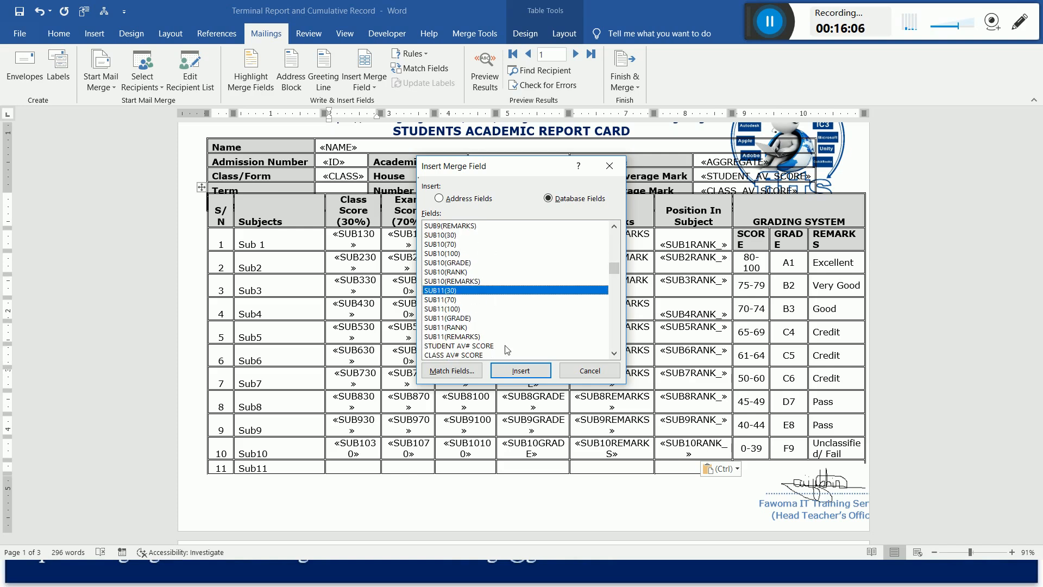
left_click(519, 370)
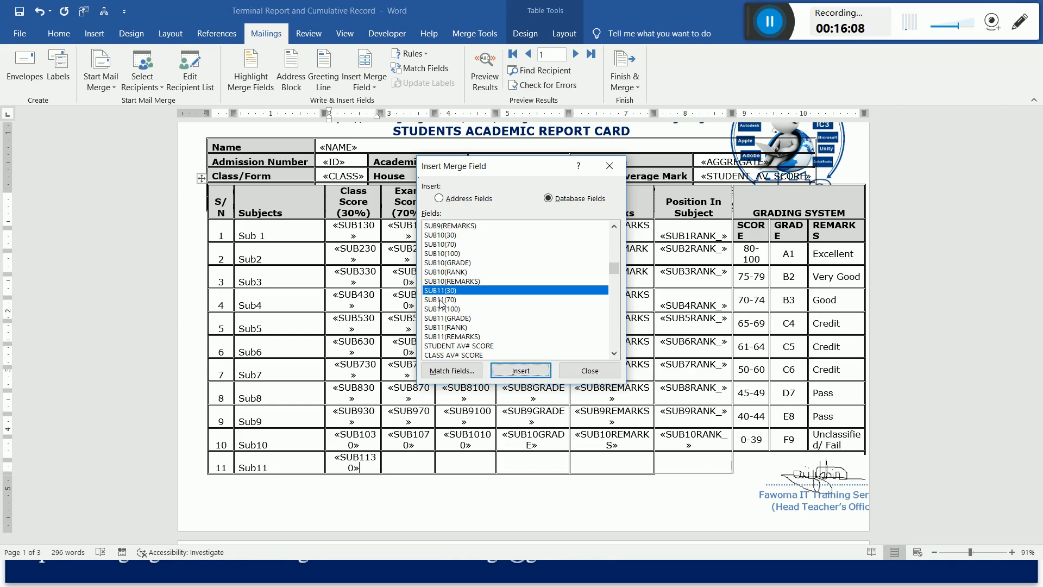
left_click(440, 300)
left_click(519, 371)
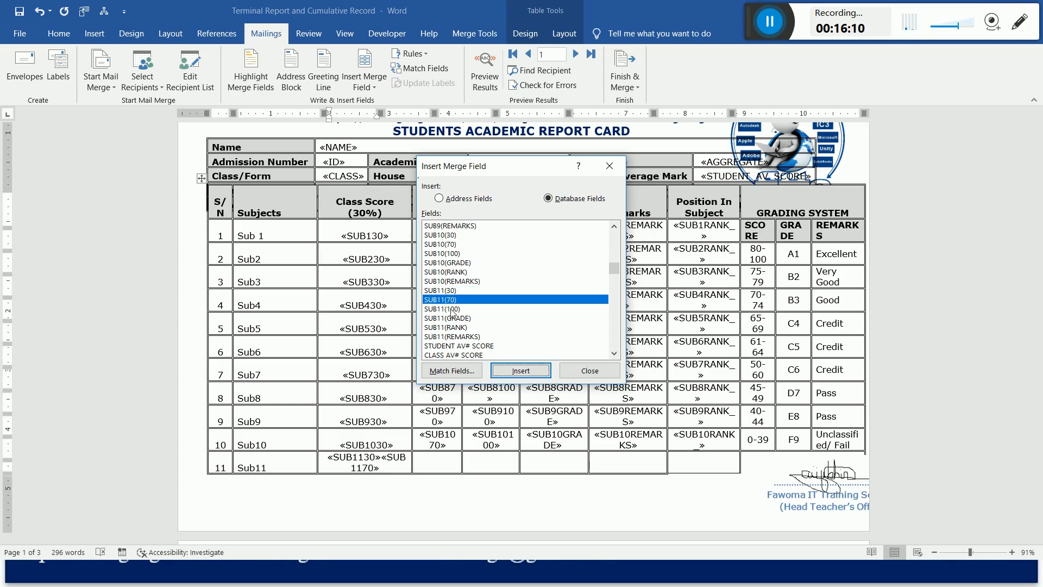
Insert the SUB11(100), SUB11(GRADE), SUB11(REMARKS) and SUB11(RANK) database fields in Sub11's Class Score cell.
left_click(452, 309)
left_click(519, 371)
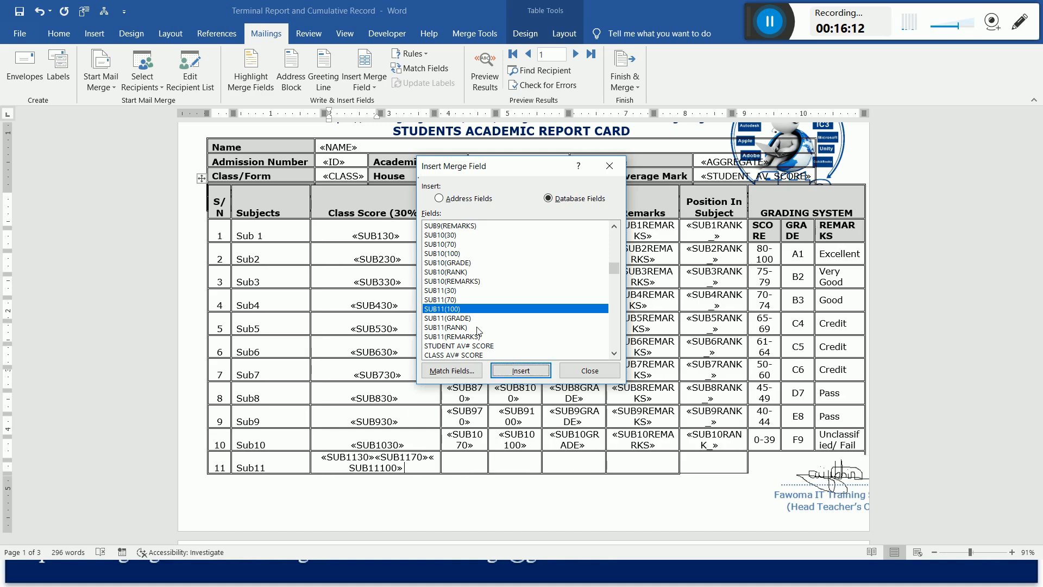
left_click(463, 319)
left_click(536, 376)
left_click(461, 327)
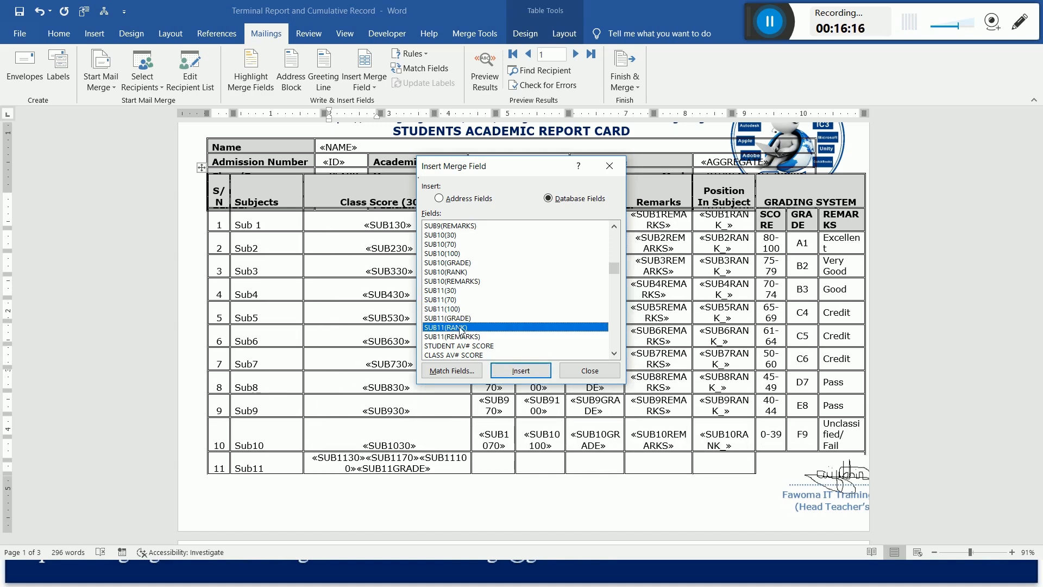
left_click(476, 337)
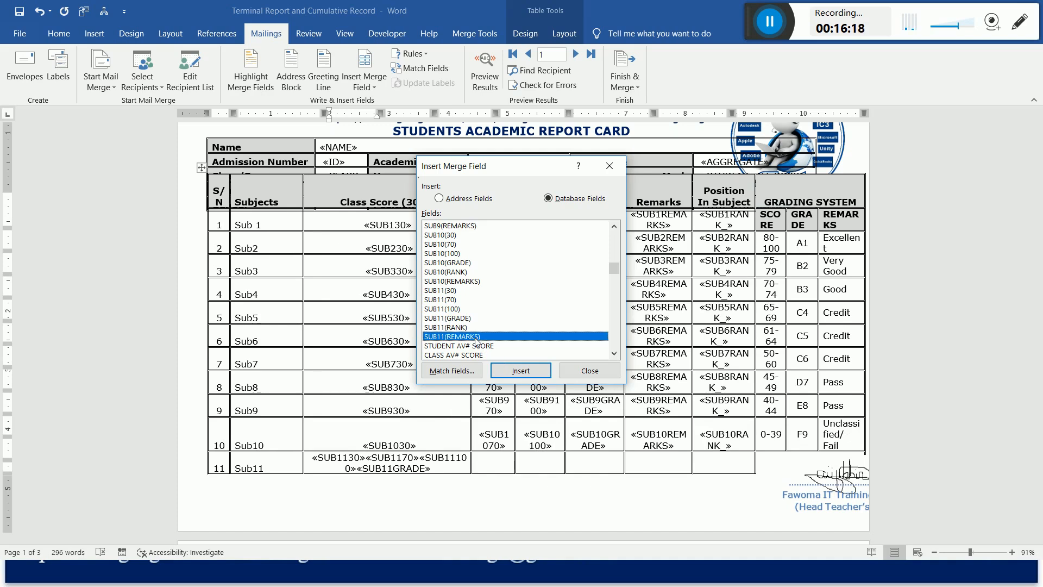
left_click(514, 373)
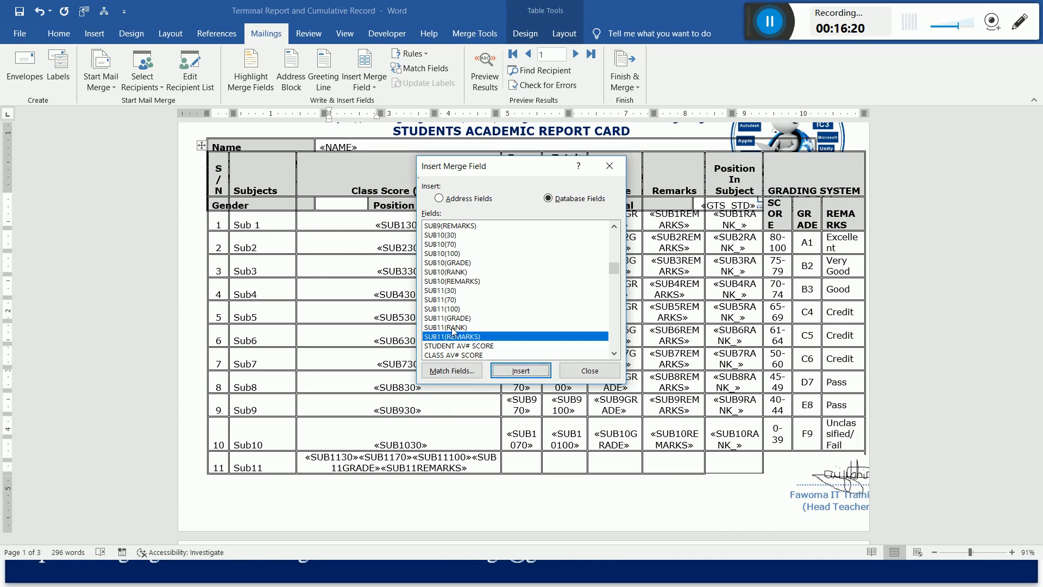
left_click(453, 328)
left_click(527, 374)
left_click(598, 376)
Move the SUB1170, SUB11100, SUB11GRADE, SUB11REMARKS and SUB11RANK_ fields from Sub11's Class Score cell into its Exam Score cell.
left_click_drag(354, 467, 494, 481)
key("Delete")
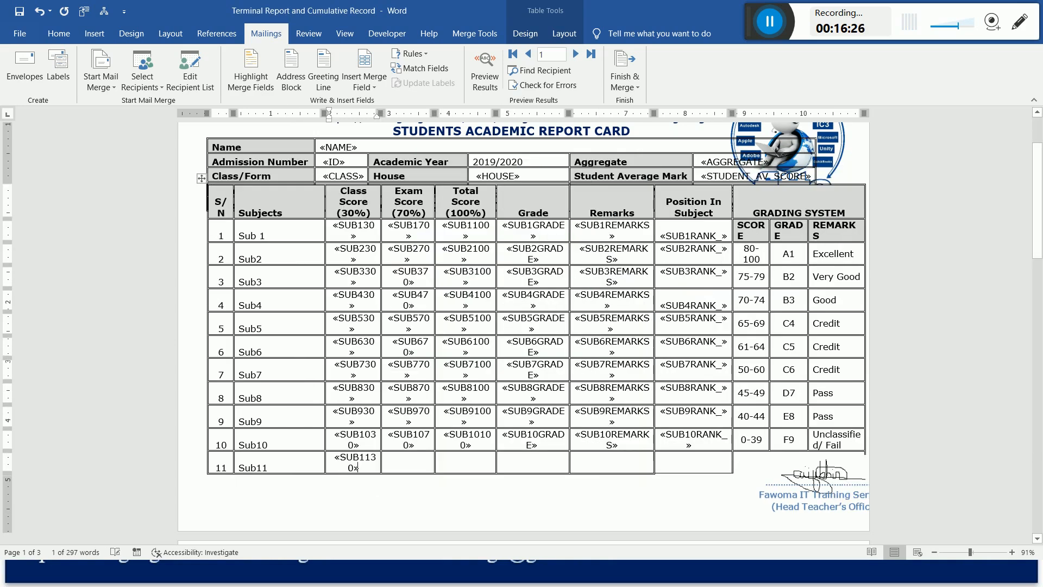
left_click(418, 472)
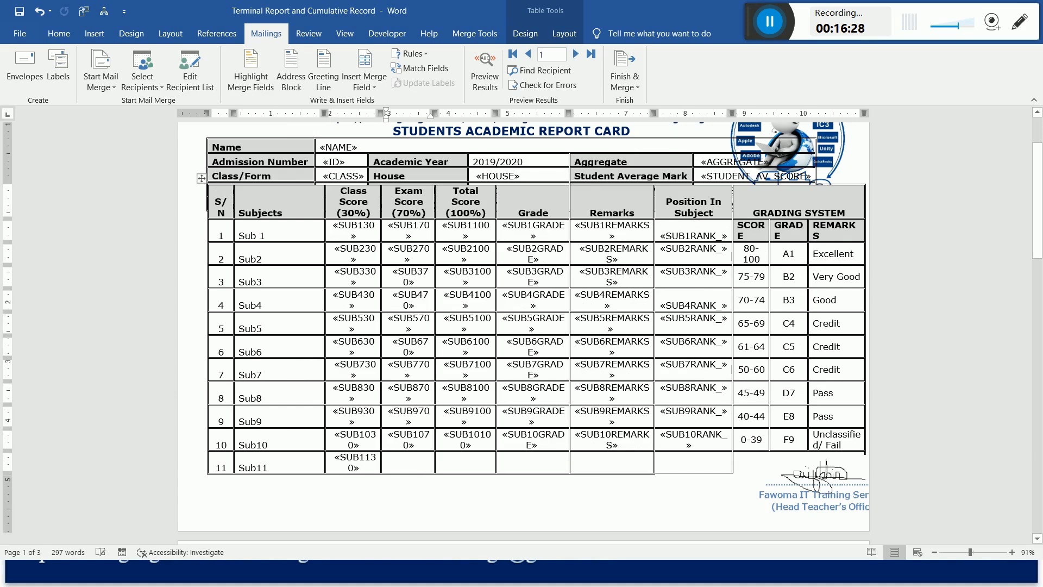
key("ctrl+v")
Move the SUB11100, SUB11GRADE, SUB11REMARKS and SUB11RANK_ fields from Sub11's Exam Score cell into its Total Score cell.
left_click_drag(398, 467, 521, 478)
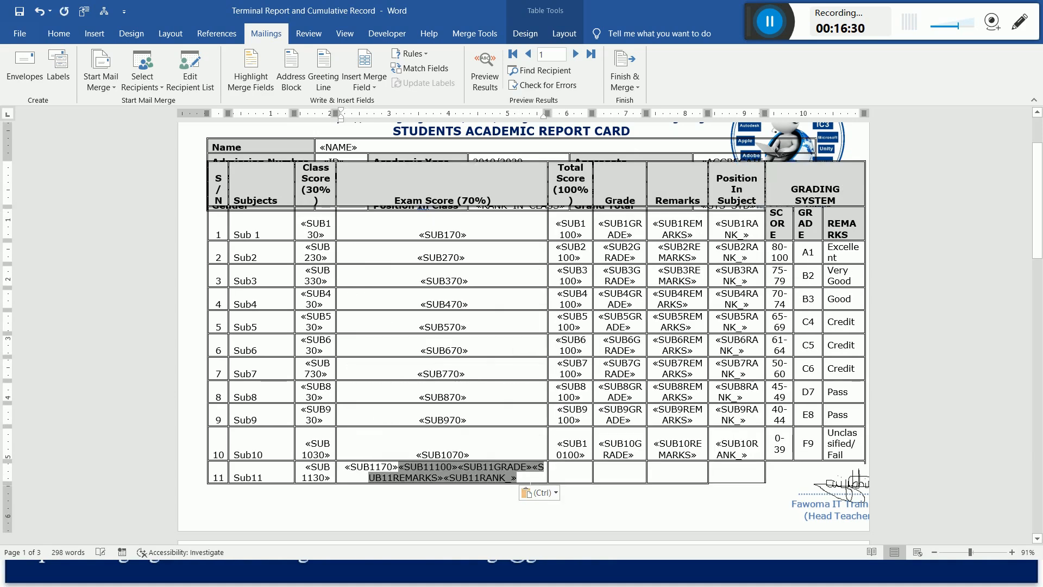
key("ctrl+x")
left_click(470, 467)
key("ctrl+v")
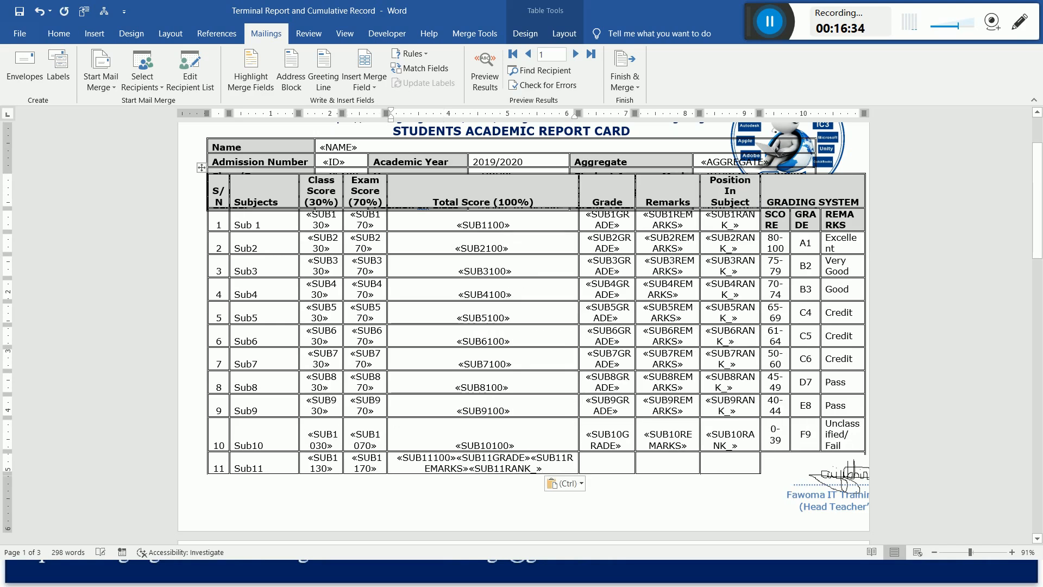
Move the SUB11GRADE, SUB11REMARKS and SUB11RANK_ fields from Sub11's Total Score cell into its Grade cell.
left_click_drag(456, 458, 544, 470)
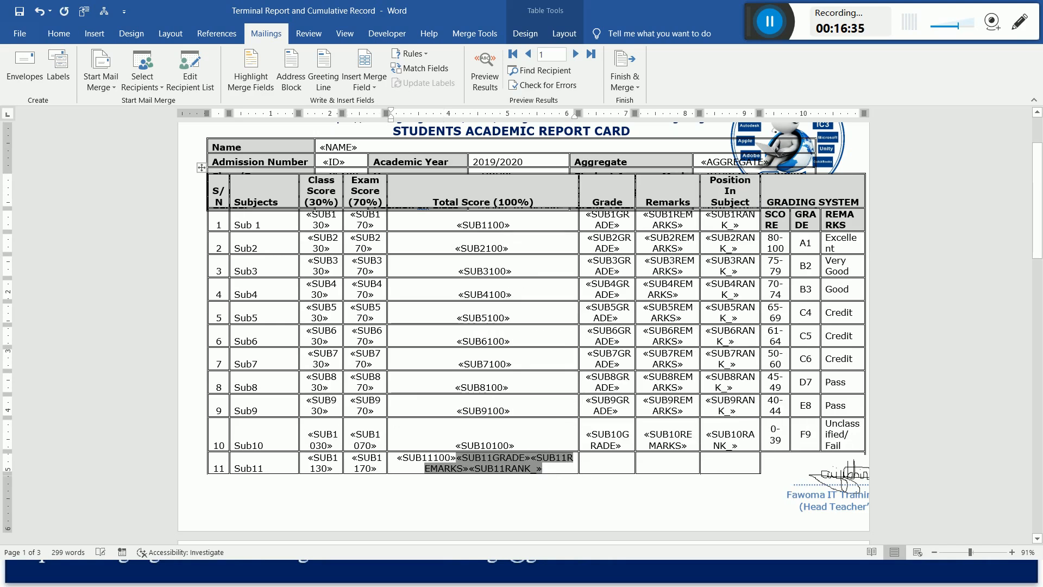
key("ctrl+x")
left_click(533, 467)
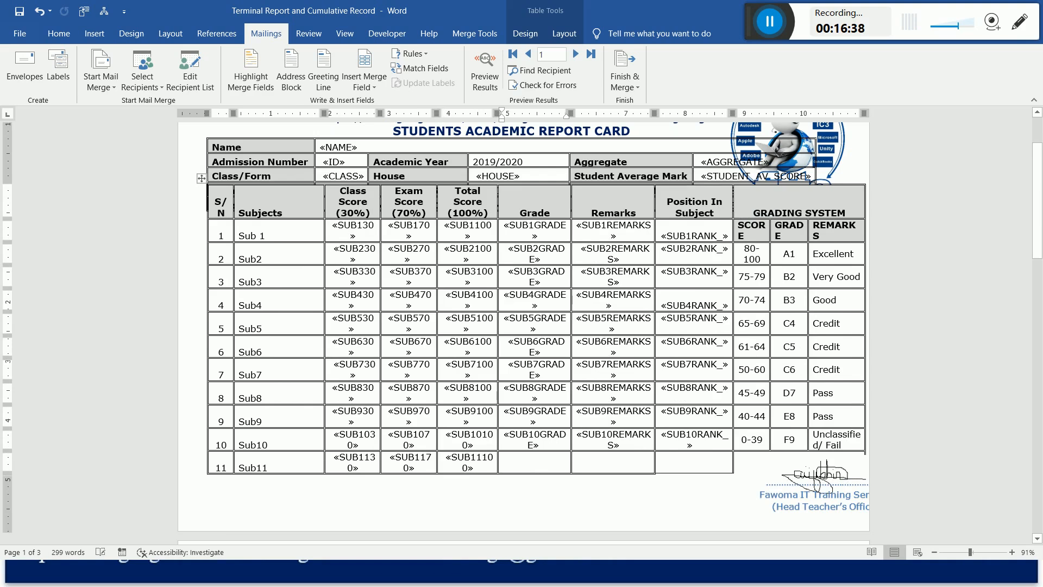
key("ctrl+v")
Move the SUB11REMARKS and SUB11RANK_ fields from Sub11's Grade cell into its Remarks cell.
left_click_drag(526, 458, 576, 469)
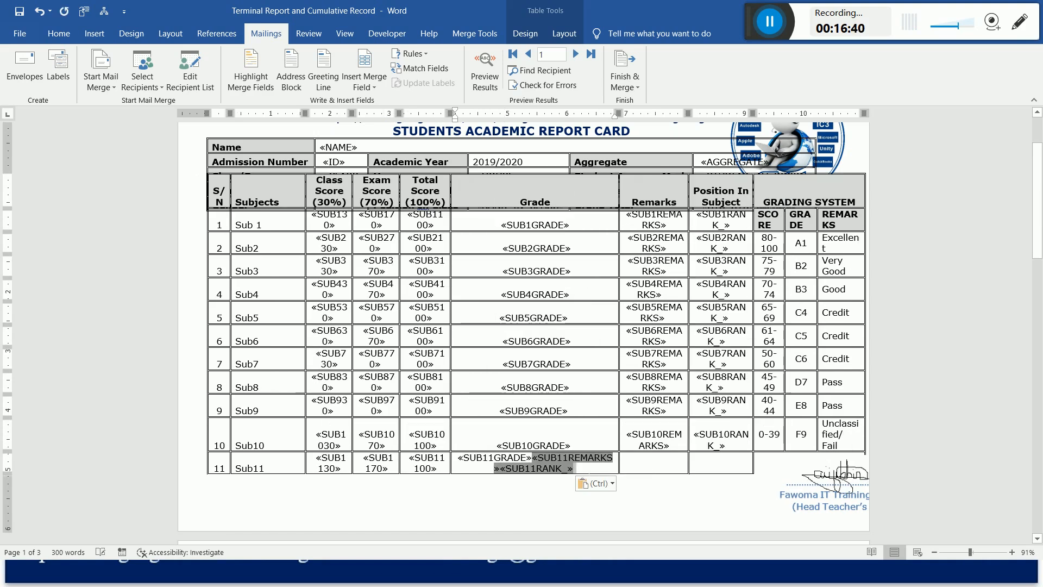
key("ctrl+x")
left_click(613, 468)
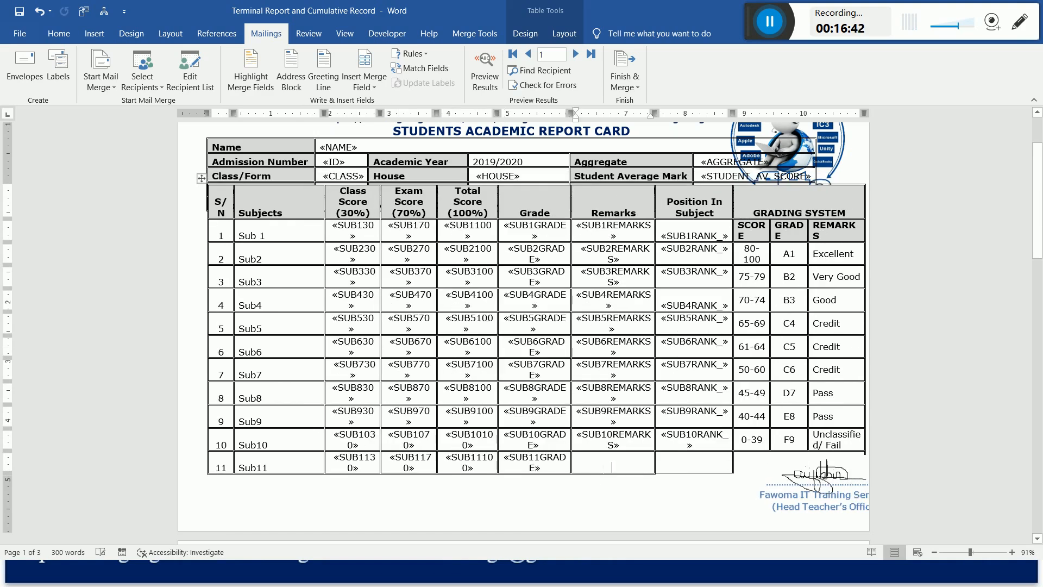
key("ctrl+v")
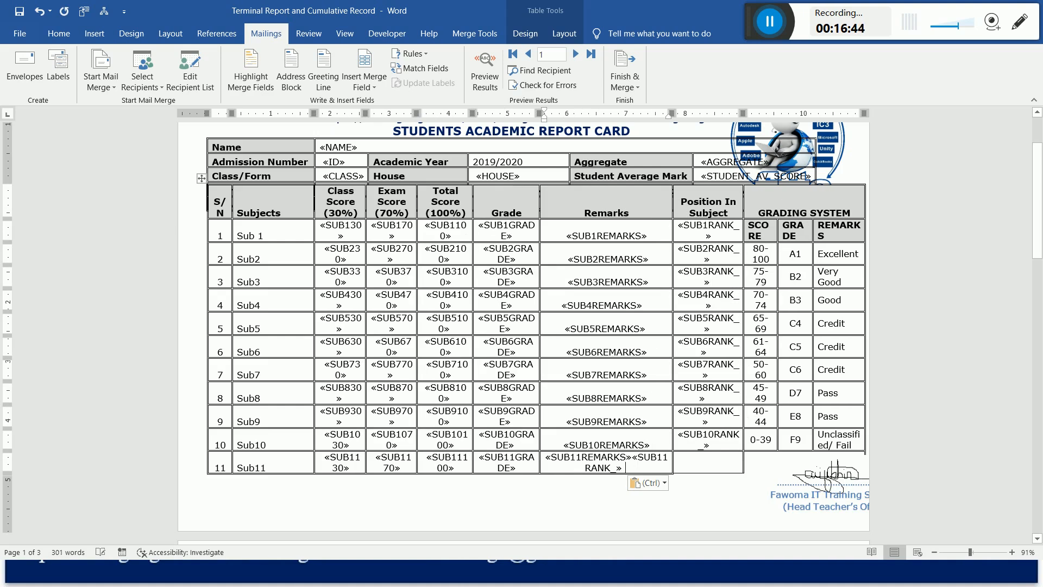
Move the SUB11RANK_ field from Sub11's Remarks cell into its Position In Subject cell.
left_click_drag(631, 458, 625, 468)
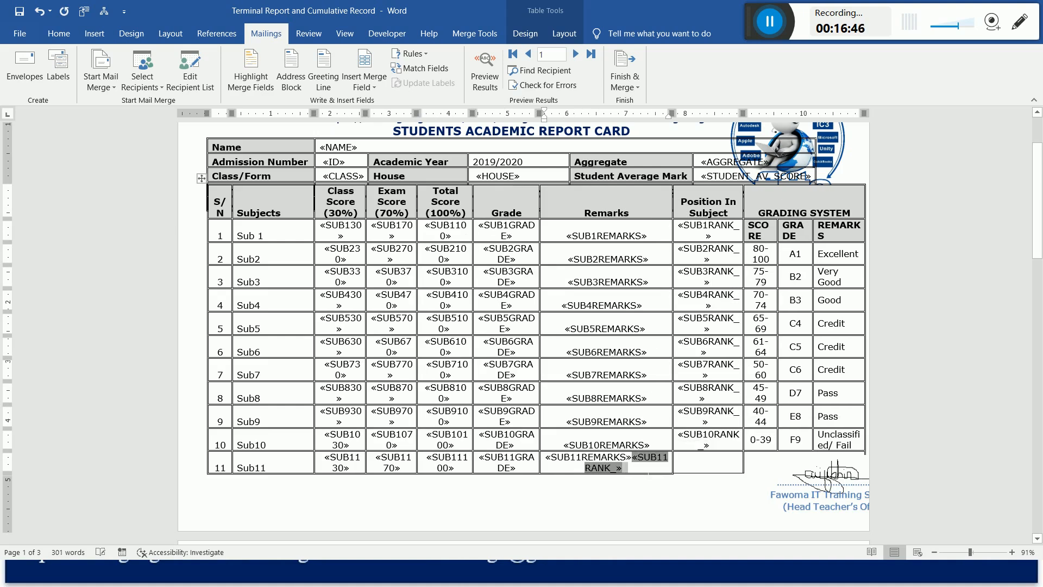
key("ctrl+x")
left_click(694, 466)
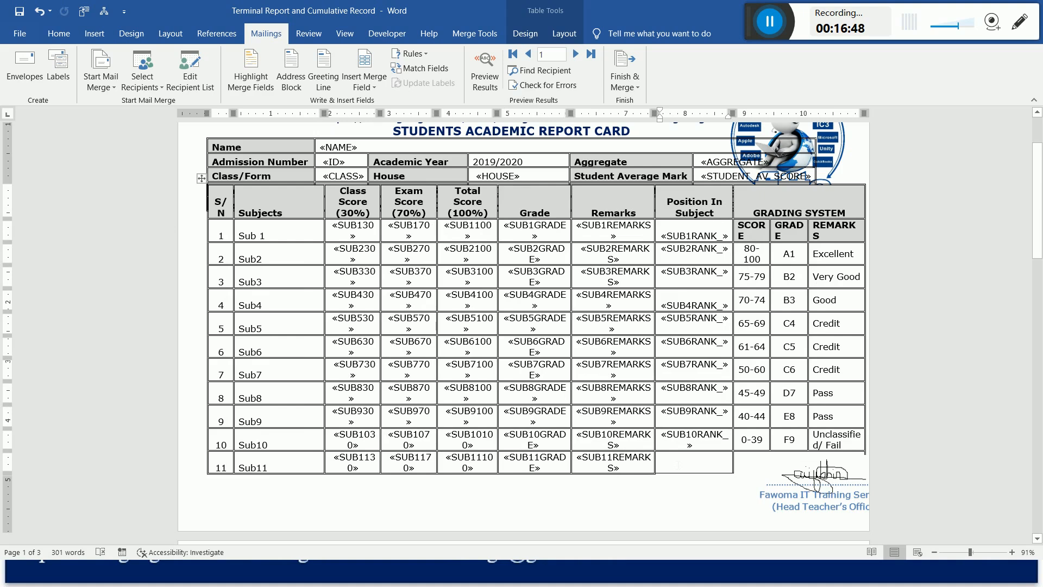
key("ctrl+v")
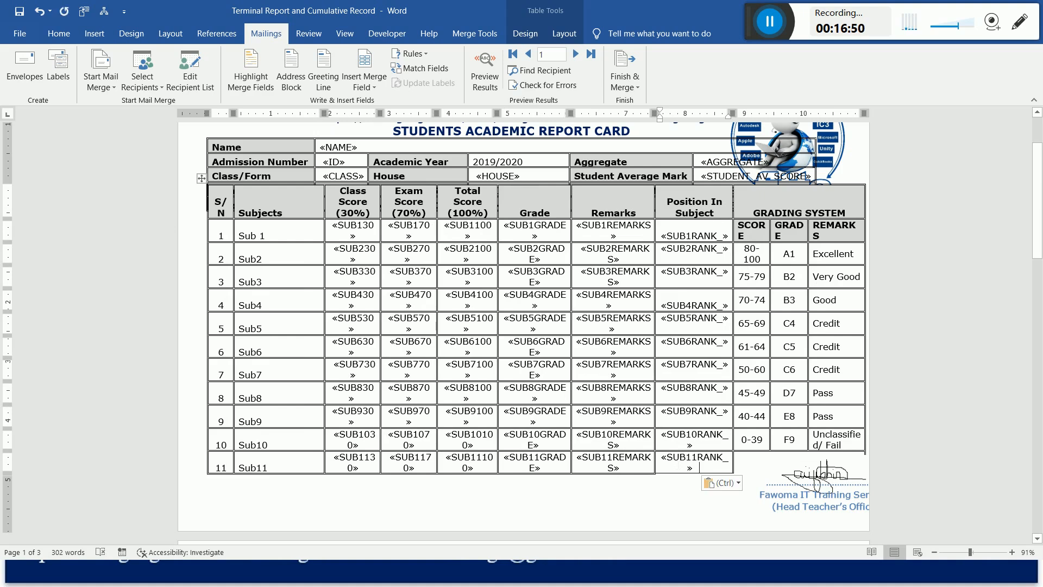
left_click_drag(1041, 230, 1041, 292)
left_click_drag(1042, 293, 1039, 272)
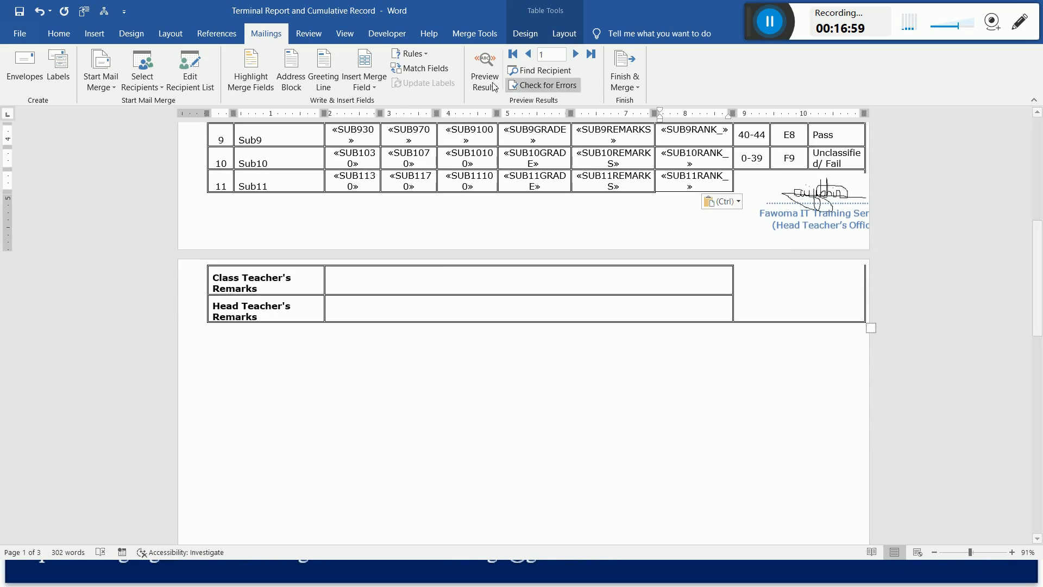
left_click(373, 86)
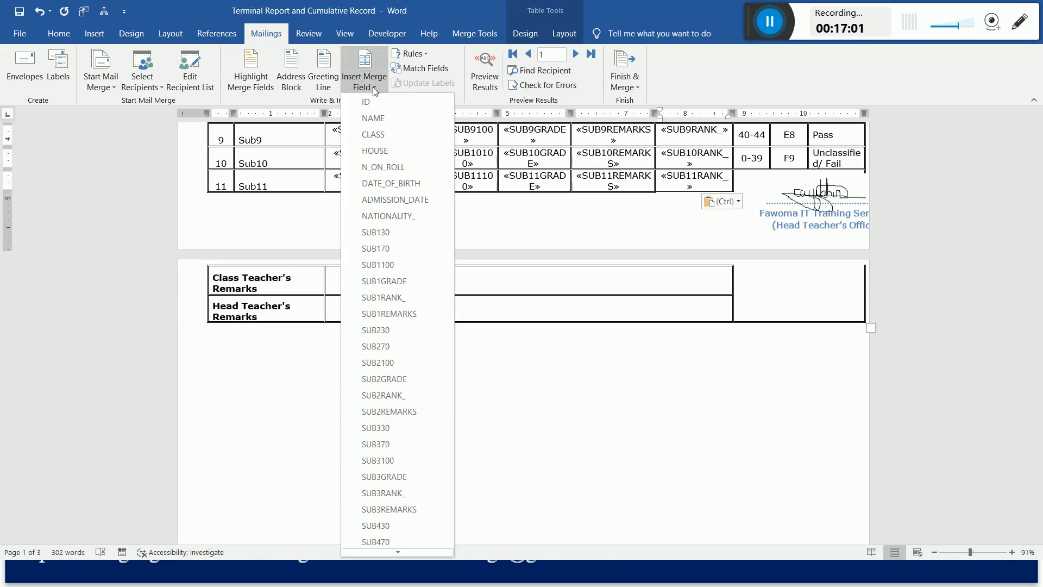
left_click(364, 61)
mouse_move(615, 236)
left_mouse_down()
mouse_move(618, 345)
mouse_move(616, 226)
left_mouse_up()
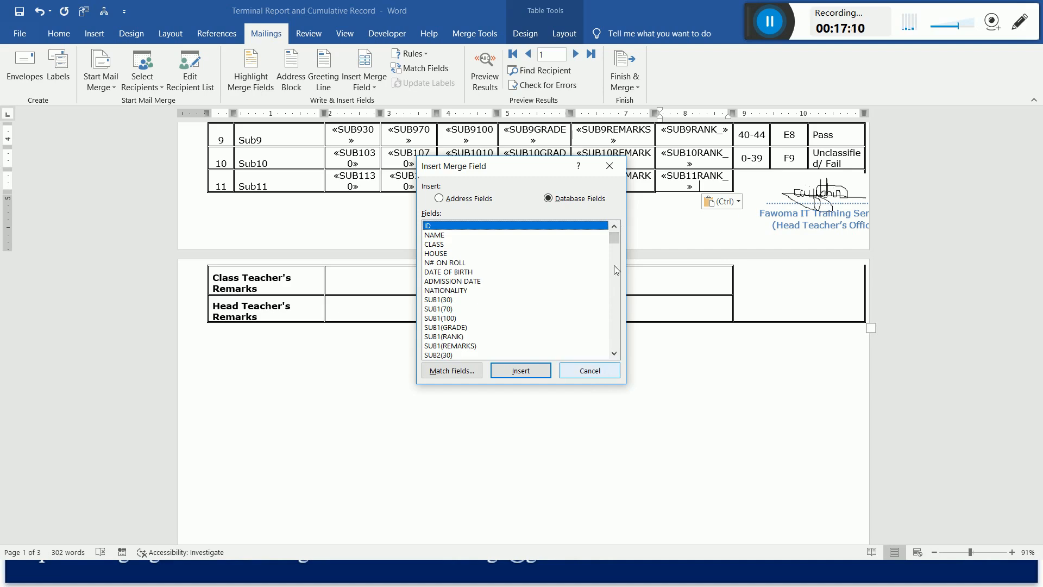
left_click_drag(614, 237, 615, 353)
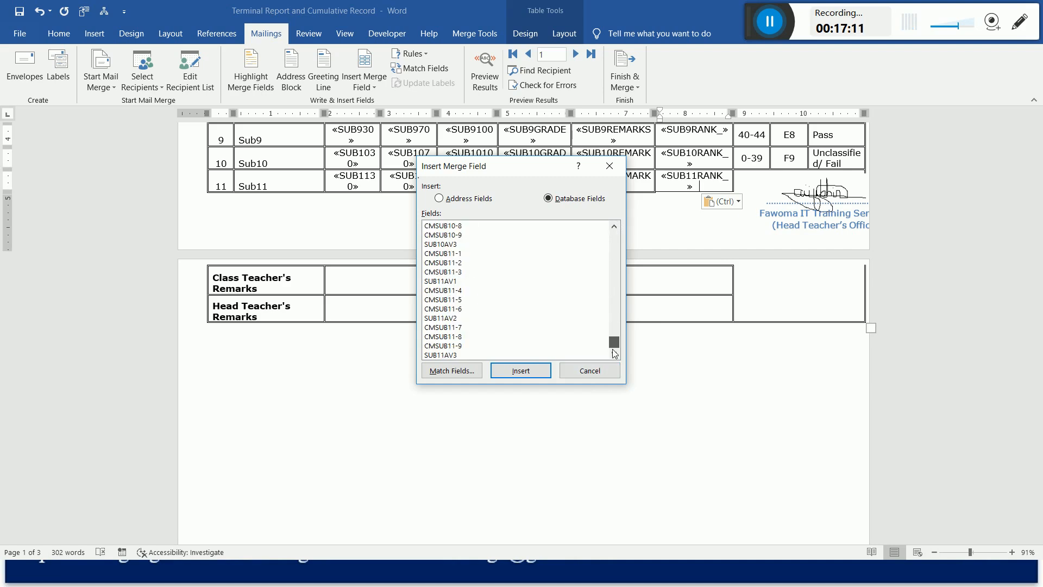
left_click(600, 375)
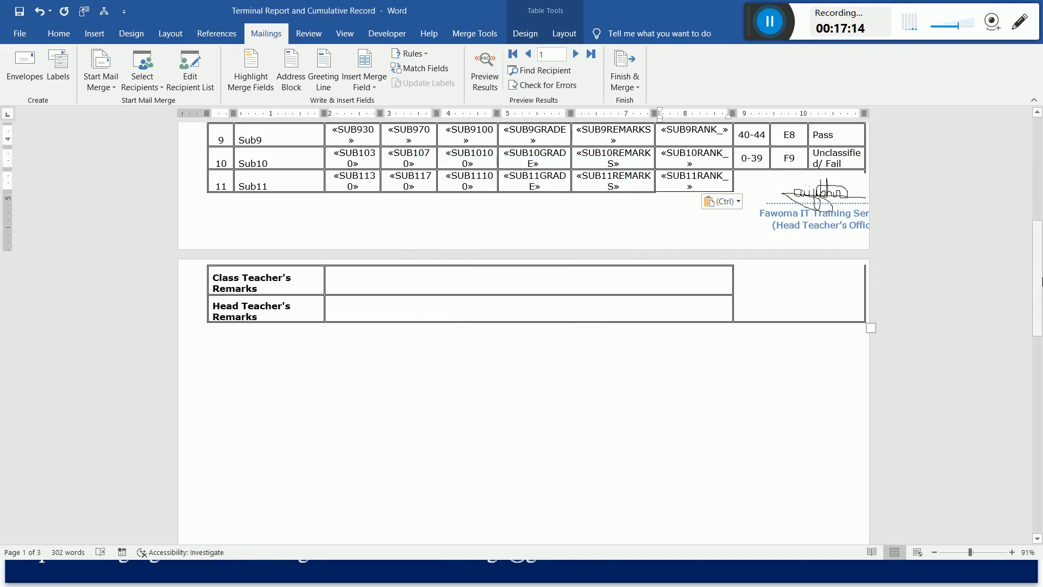
Insert the NAME merge field in the Name row of the Transcript of Academic Record.
left_click_drag(1037, 278, 1041, 430)
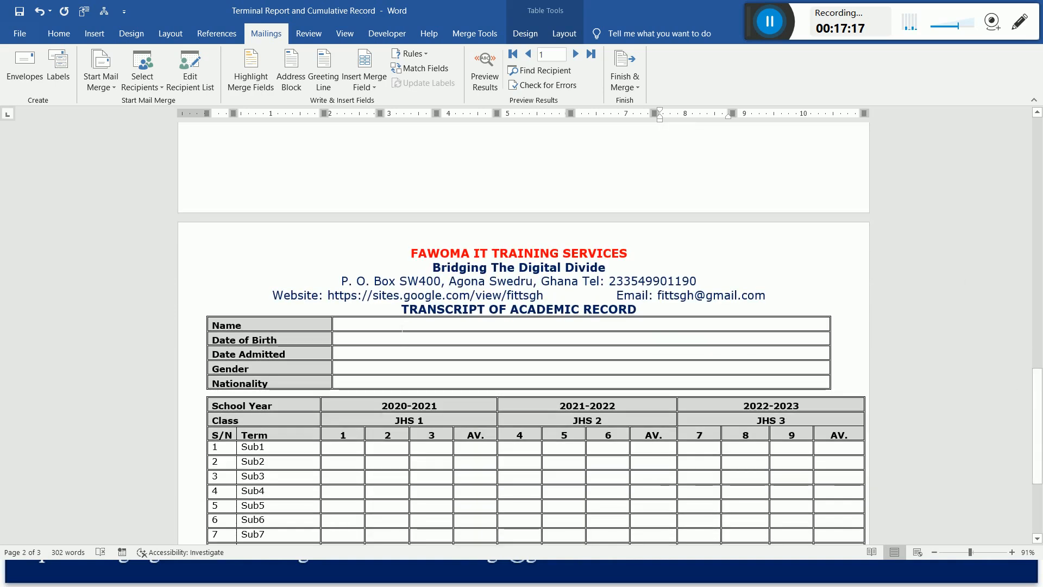
left_click(394, 327)
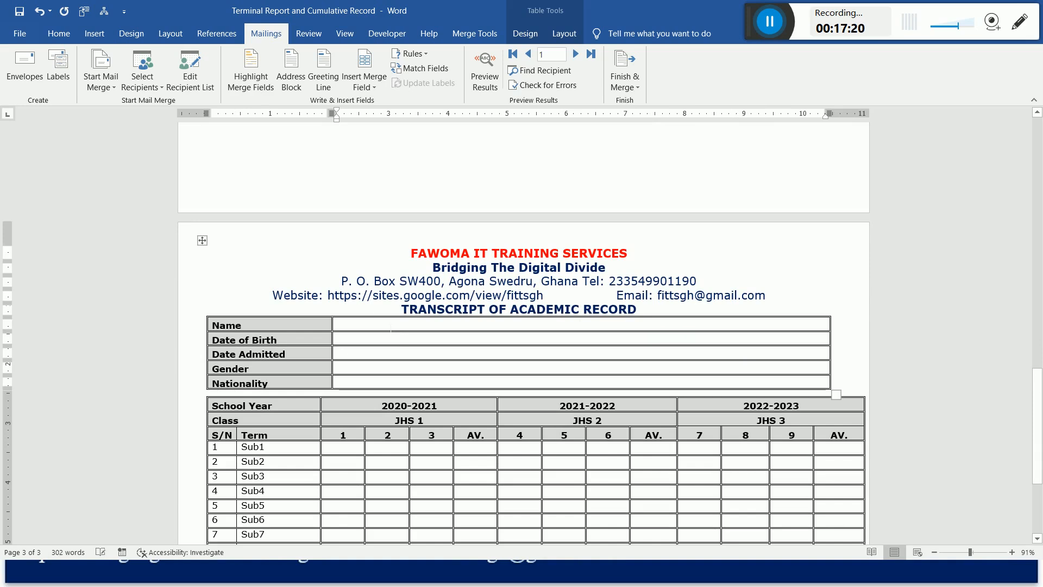
left_click(373, 87)
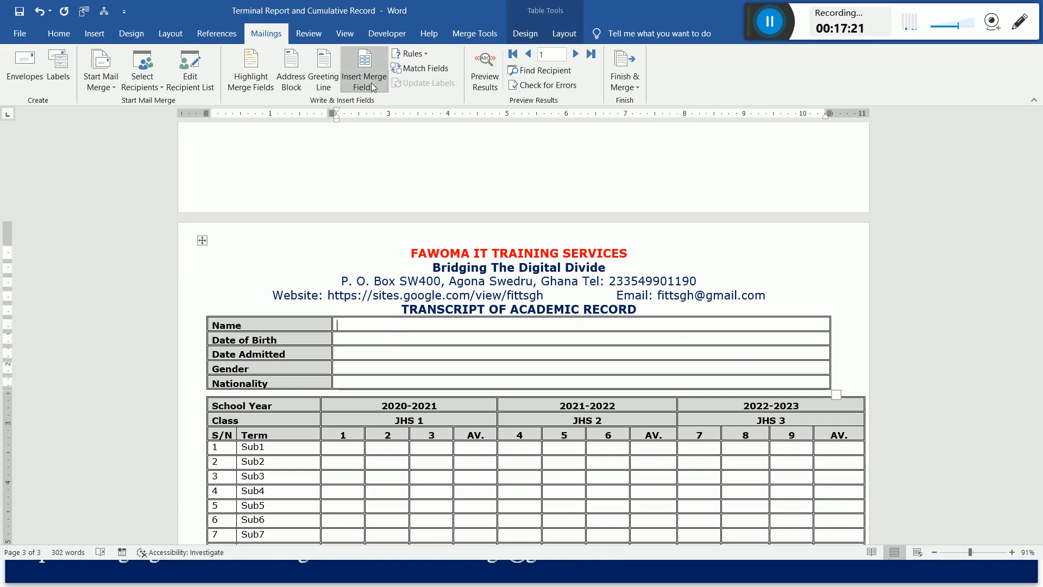
left_click(384, 120)
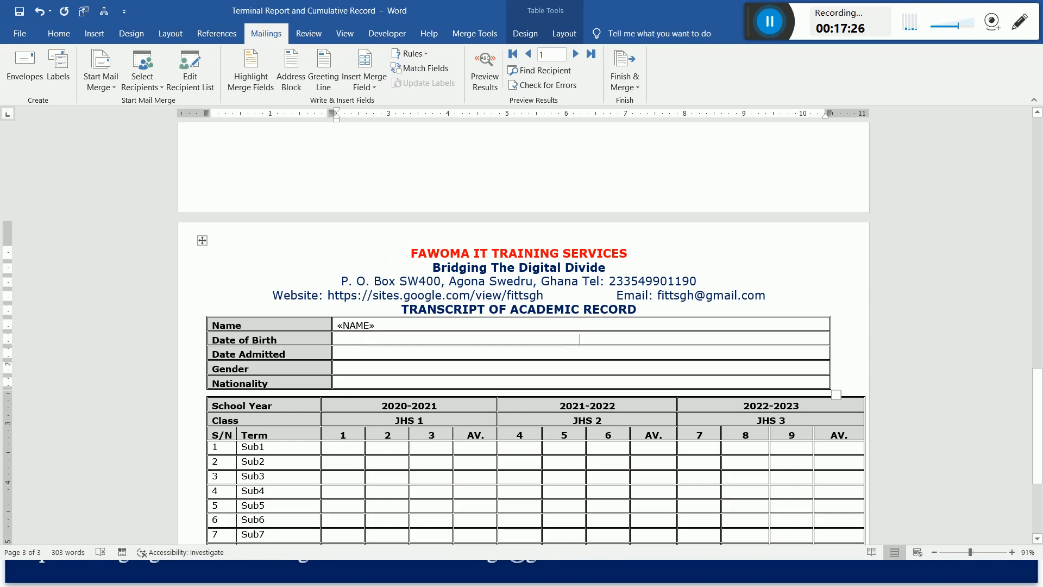
Insert the DATE_OF_BIRTH merge field in the transcript's Date of Birth row and ADMISSION_DATE in its Date Admitted row.
left_click(368, 87)
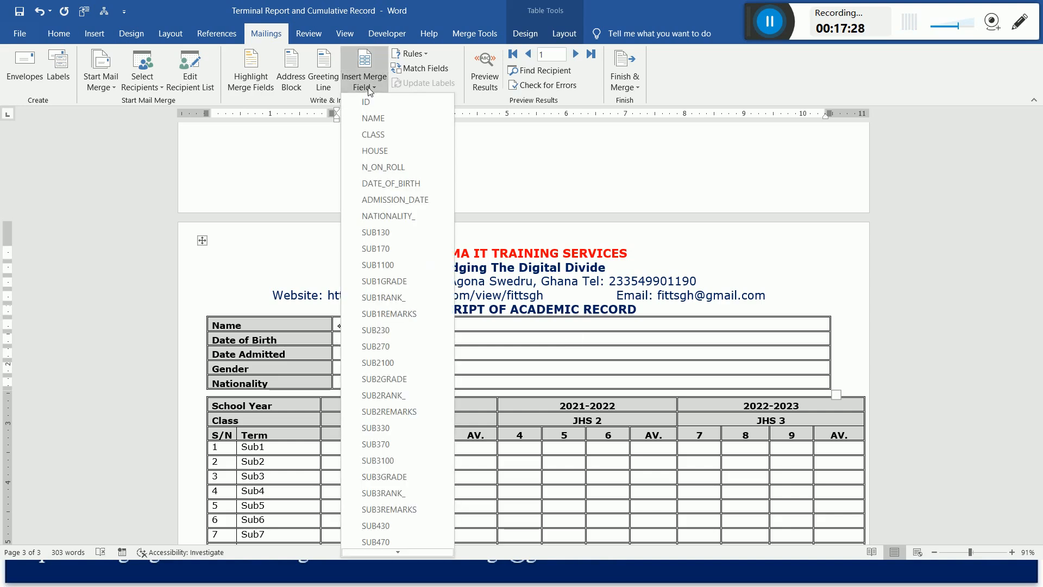
left_click(391, 185)
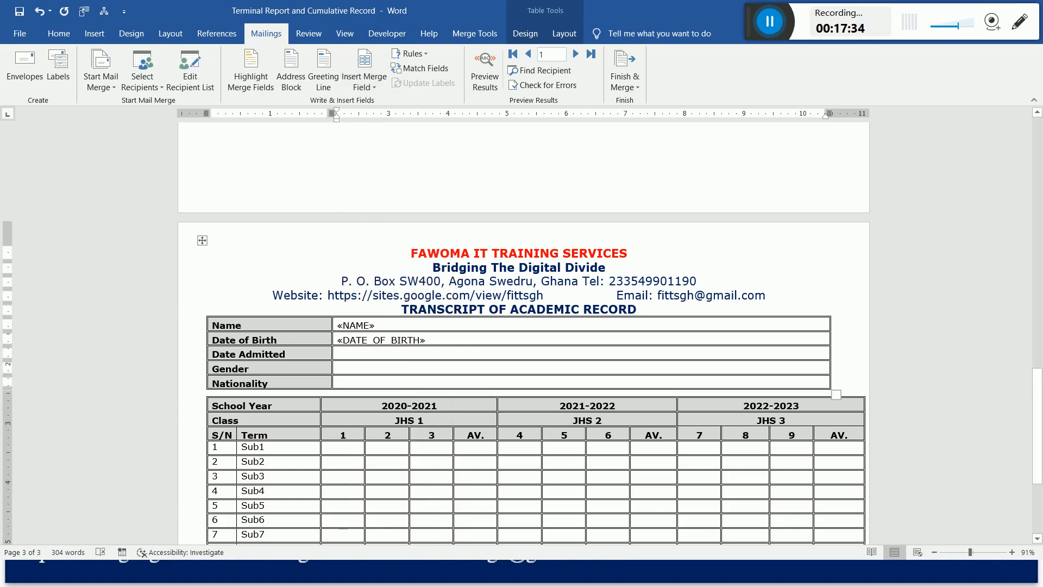
left_click(363, 88)
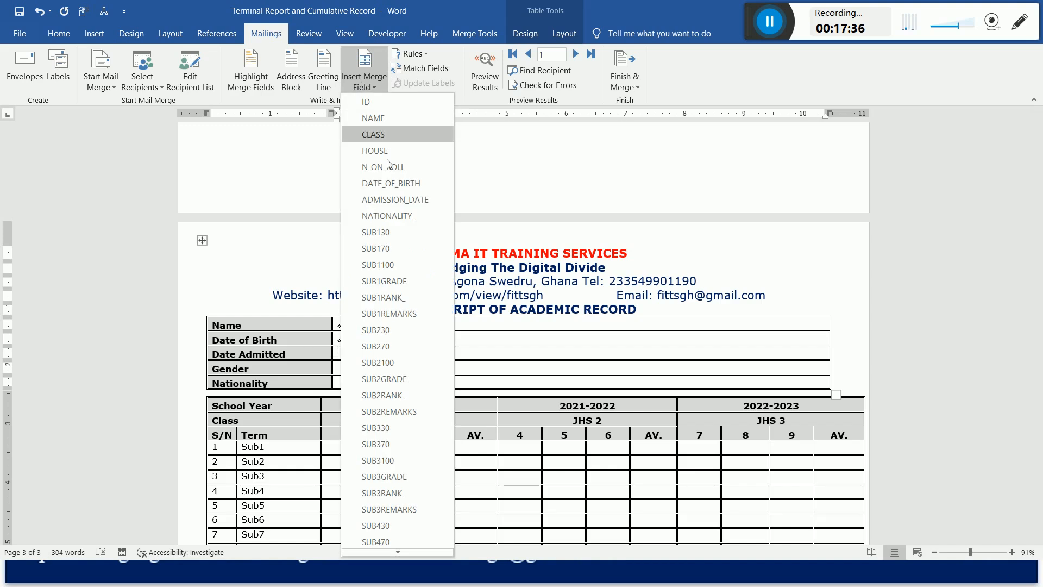
left_click(399, 200)
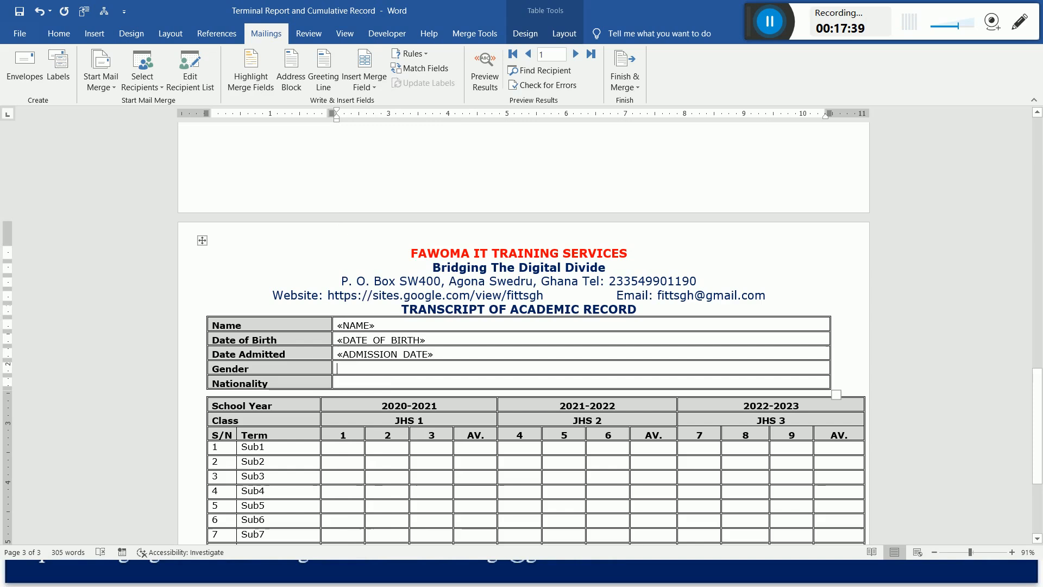
Leave the transcript's Gender row empty and insert the NATIONALITY_ merge field in the Nationality row.
left_click(374, 84)
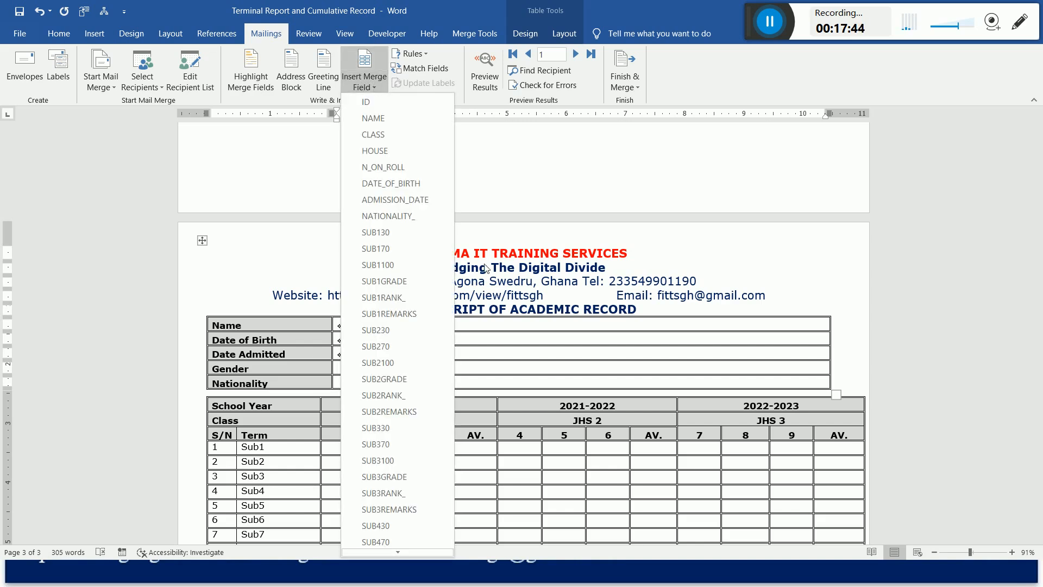
left_click(580, 381)
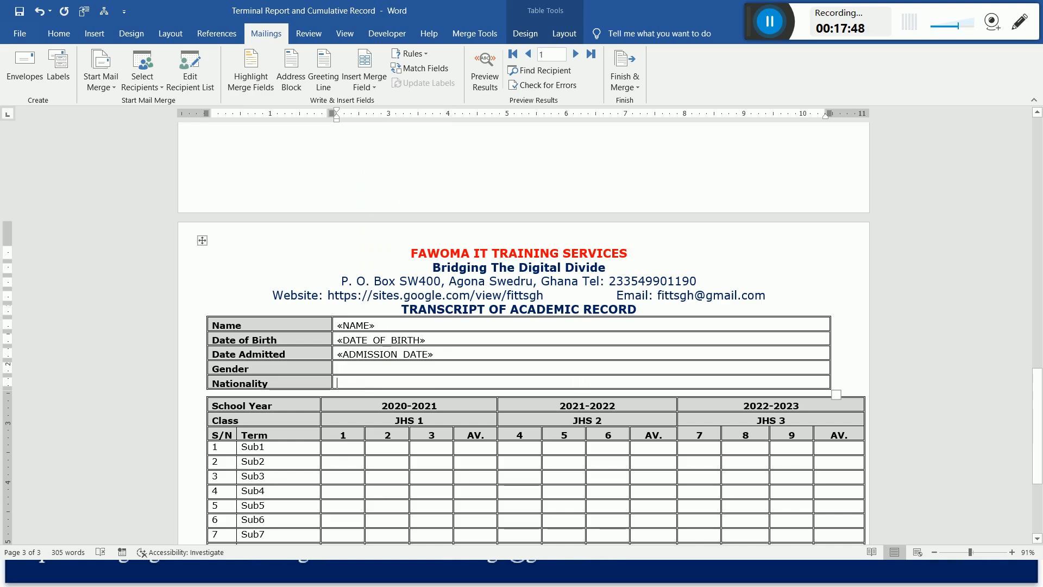
left_click(366, 90)
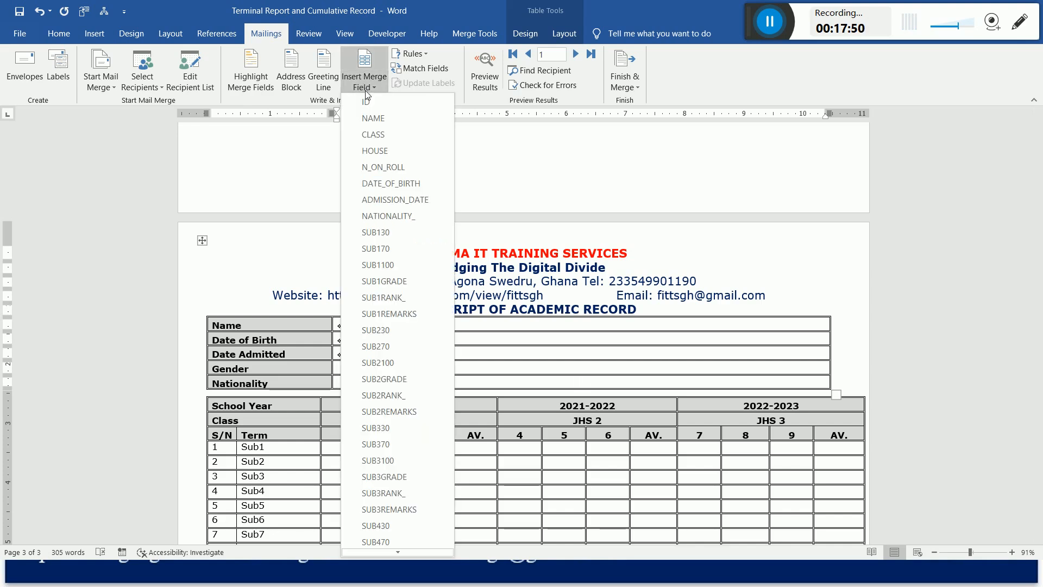
left_click(407, 217)
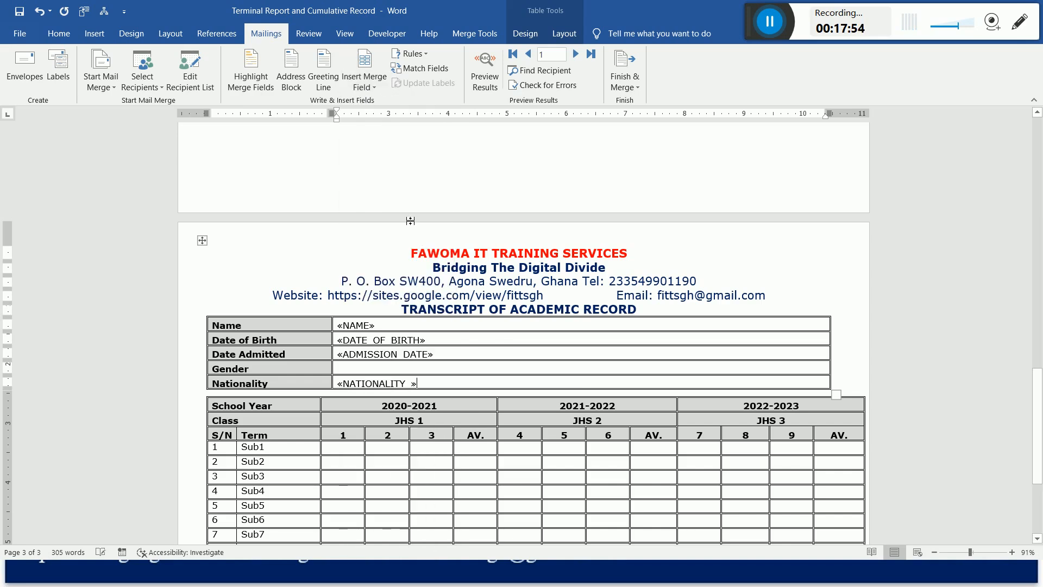
left_click_drag(1040, 407, 1041, 446)
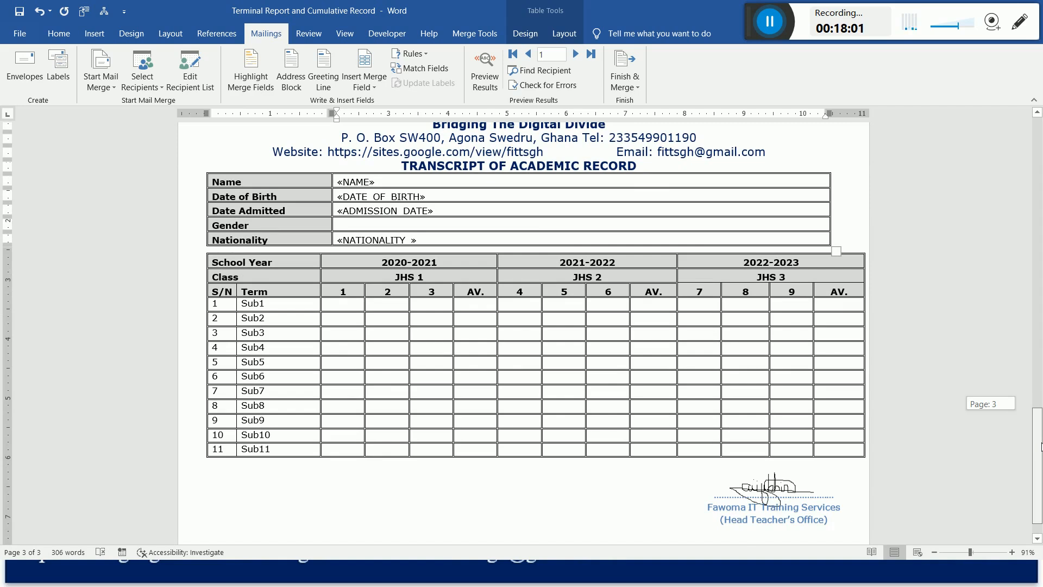
left_click_drag(1042, 447, 1042, 446)
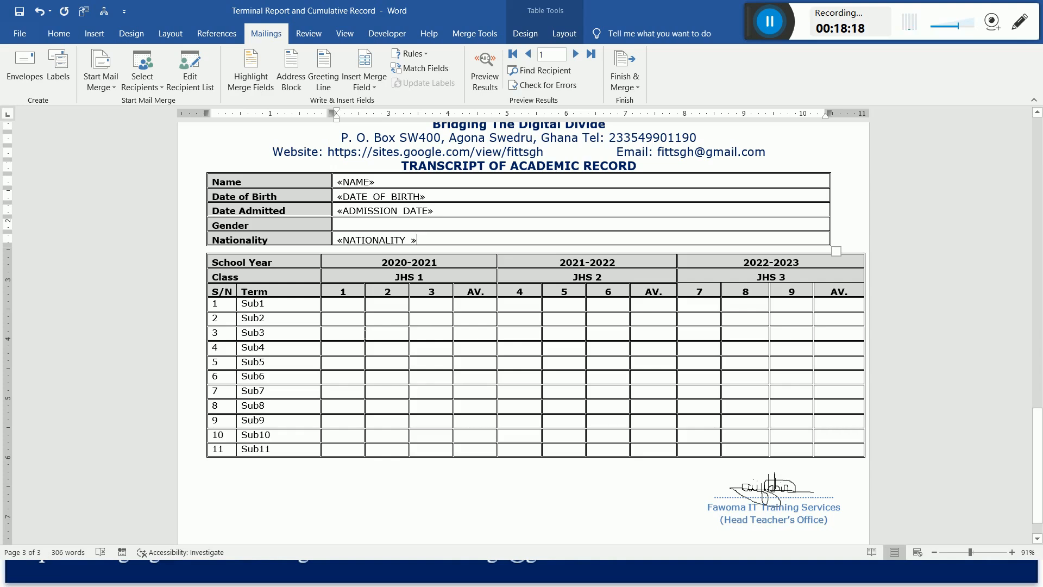
mouse_move(1038, 442)
left_mouse_down()
mouse_move(1037, 182)
mouse_move(1037, 455)
left_mouse_up()
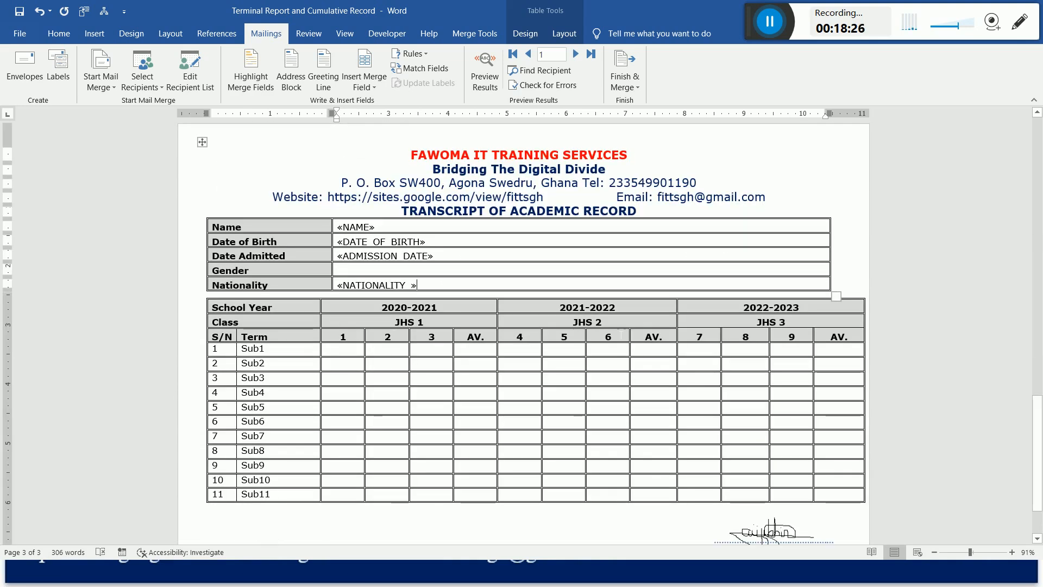
left_click(655, 385)
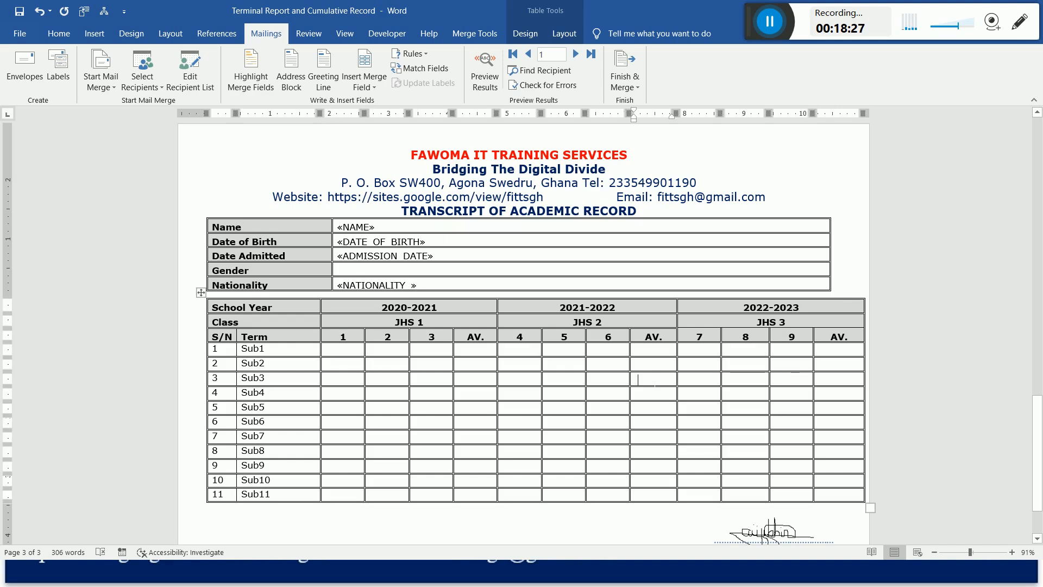